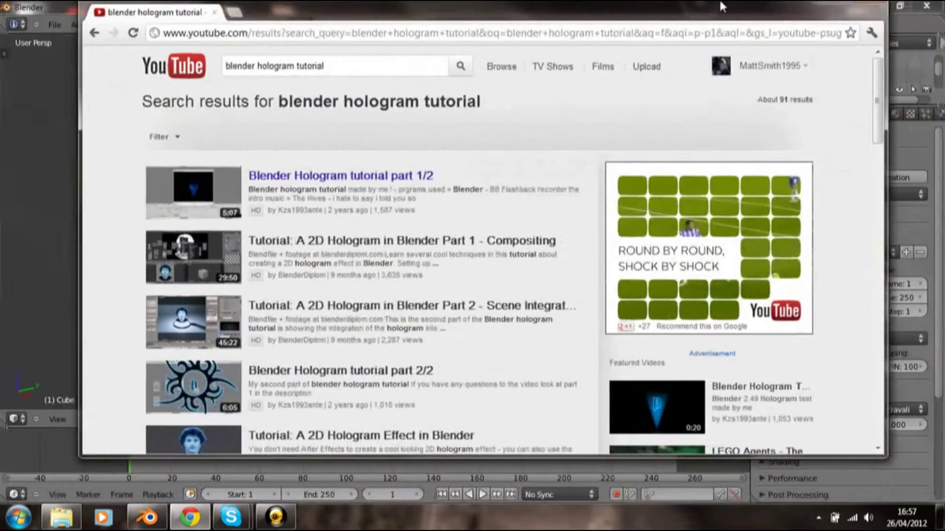
Maximize the browser window and scroll through the YouTube Blender hologram tutorial results
double_click(682, 45)
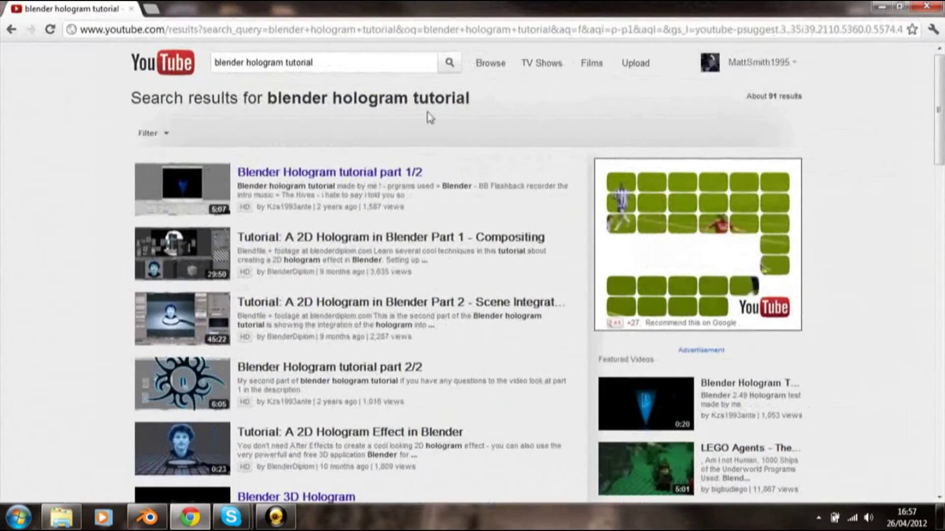
scroll(302, 169, "down", 3)
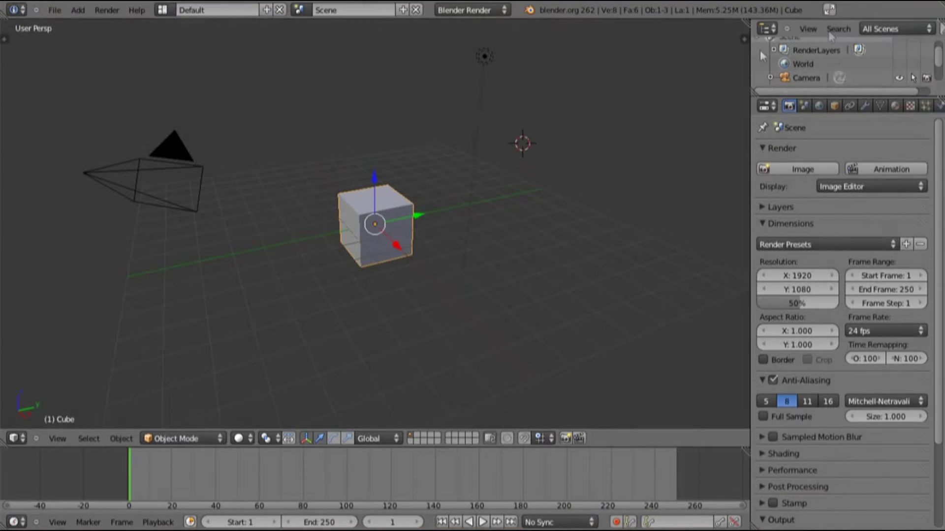
Watch the finished hologram video with its blue light cone and globe in Windows Media Player
key("KP_1")
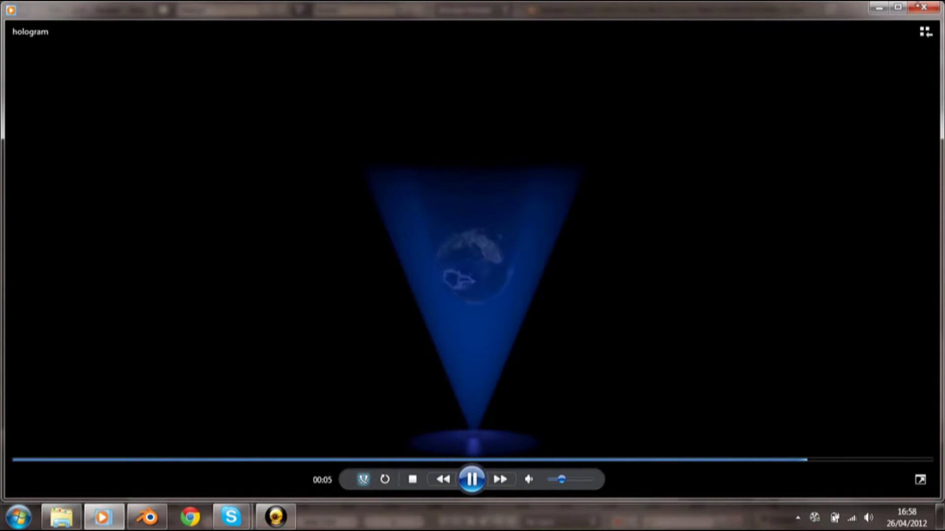
Close the video player, make Blender full screen, and frame the cube, lamp and camera
left_click(925, 7)
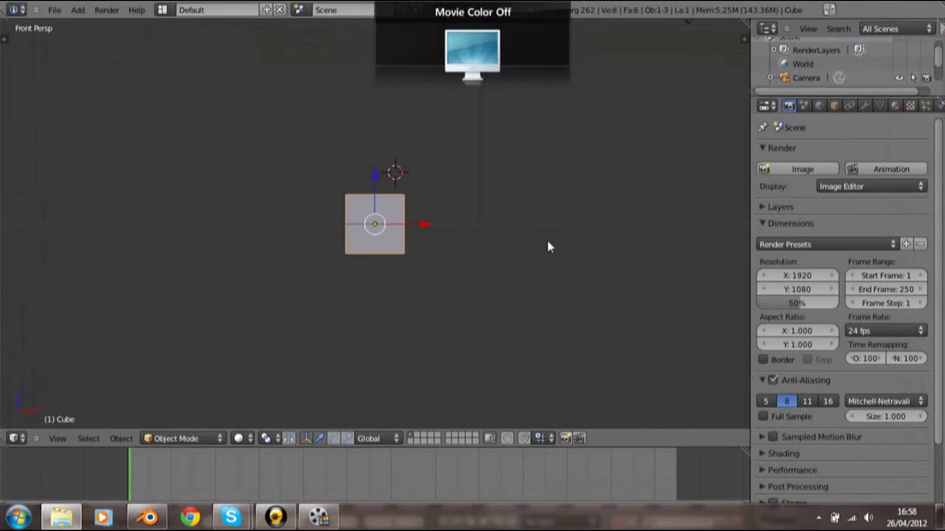
left_click(829, 10)
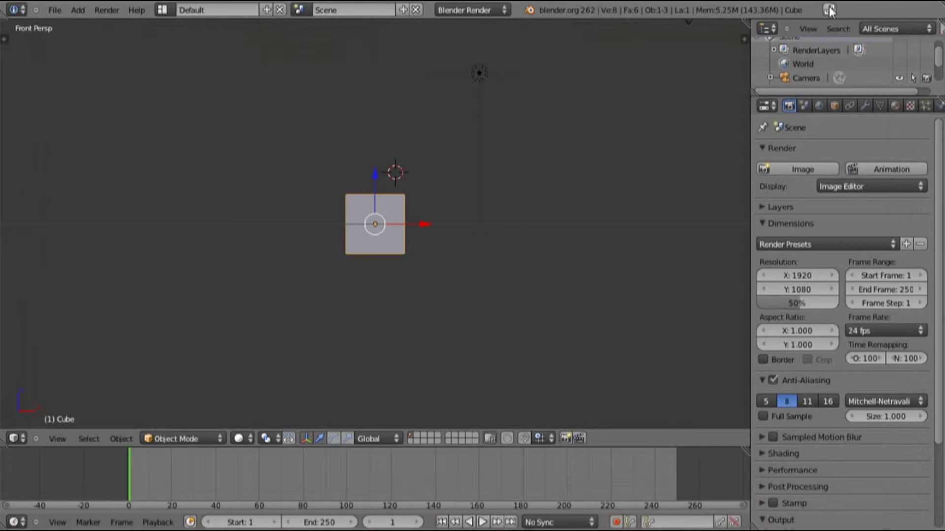
left_click(512, 180)
scroll(512, 179, "up", 3)
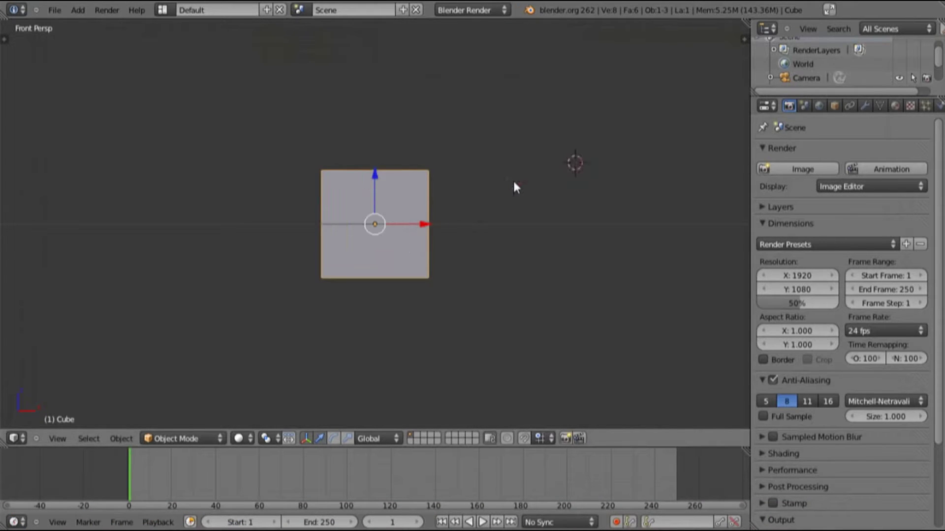
key("Home")
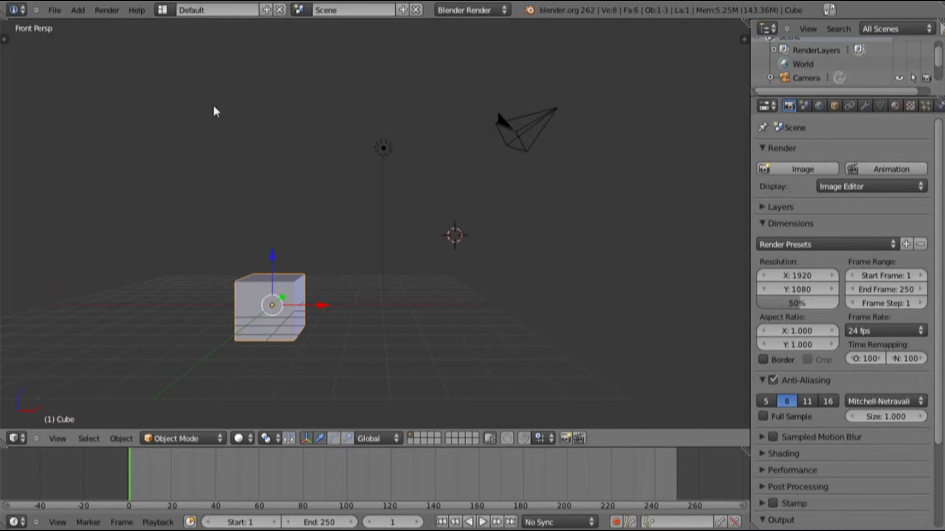
Switch to front orthographic view, with the 3D cursor at the cube's centre and the enlarged cube centred
key("KP_5")
key("ctrl+KP_4")
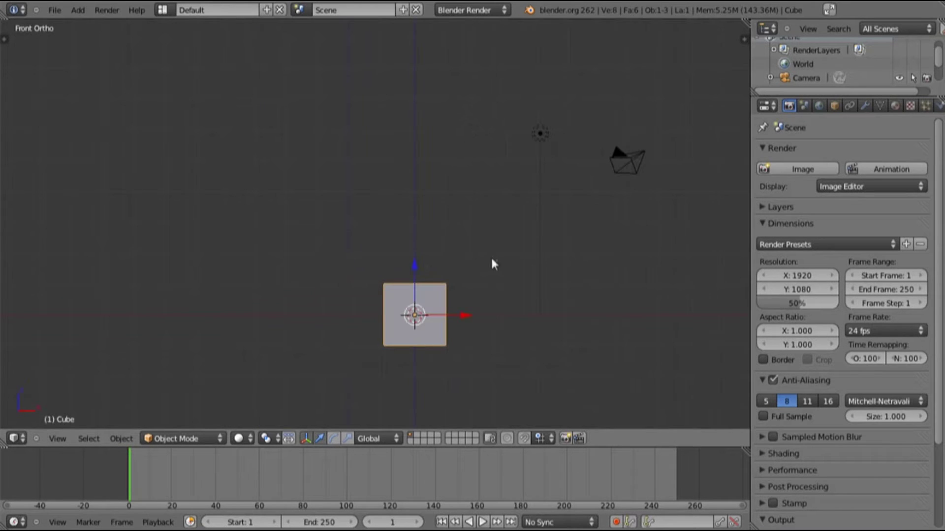
key("ctrl+KP_2")
scroll(489, 235, "up", 5)
key("ctrl+KP_6")
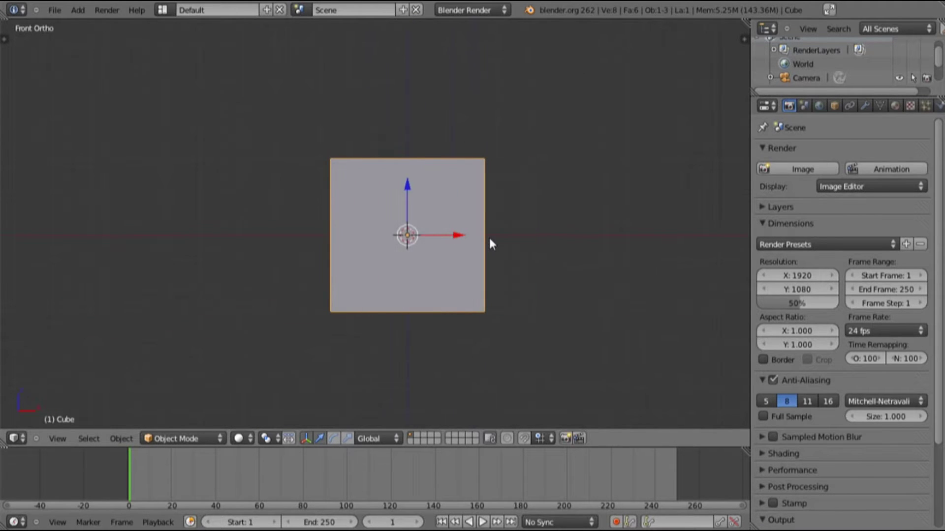
In Edit Mode, scale the cube flat along Z and move the slab so its base sits at the origin
key("Tab")
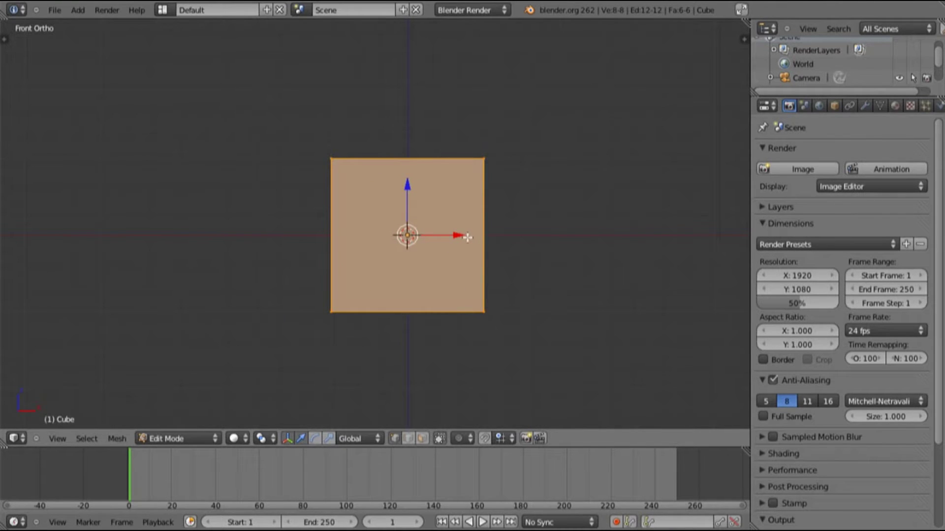
key("s")
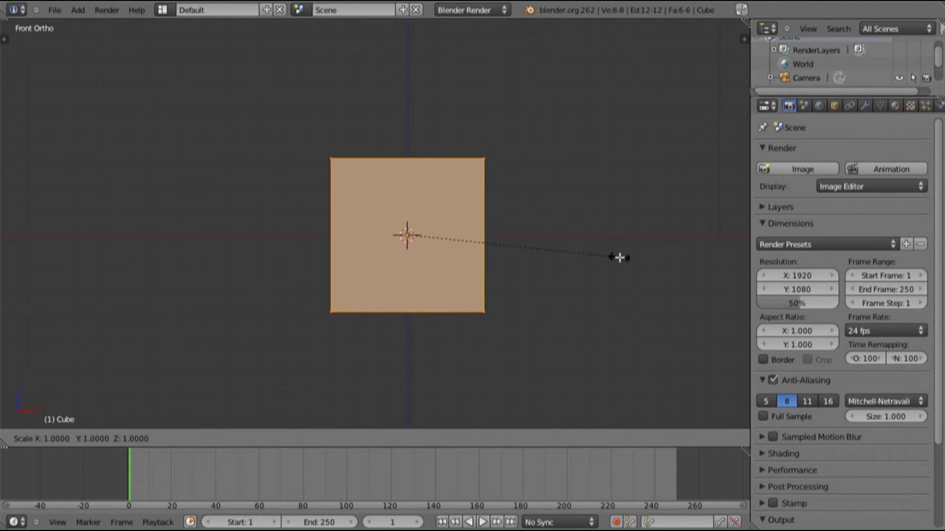
key("z")
left_click(447, 236)
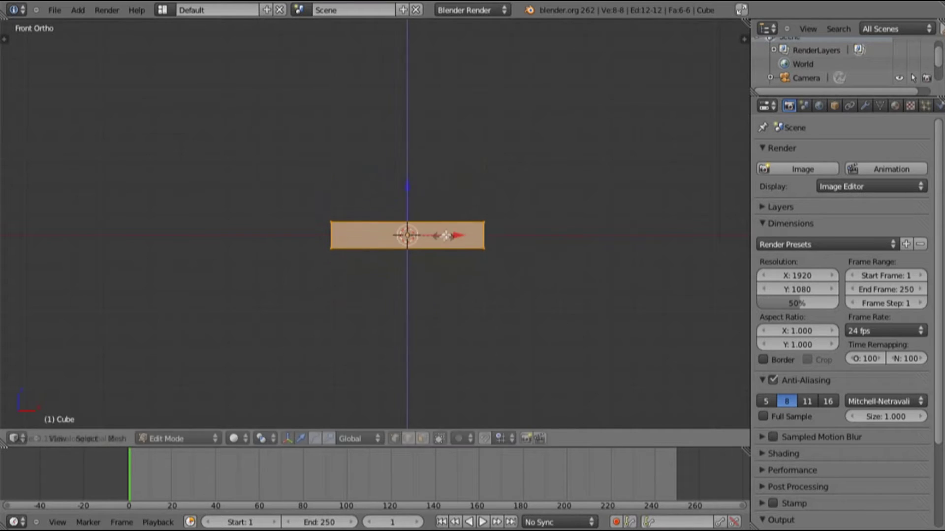
left_click_drag(405, 194, 396, 181)
scroll(485, 242, "up", 8)
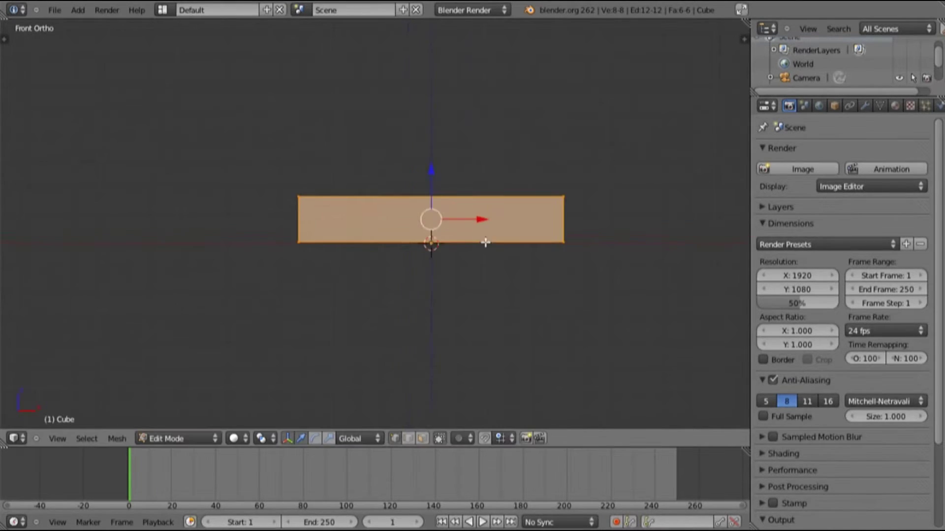
left_click_drag(426, 157, 426, 160)
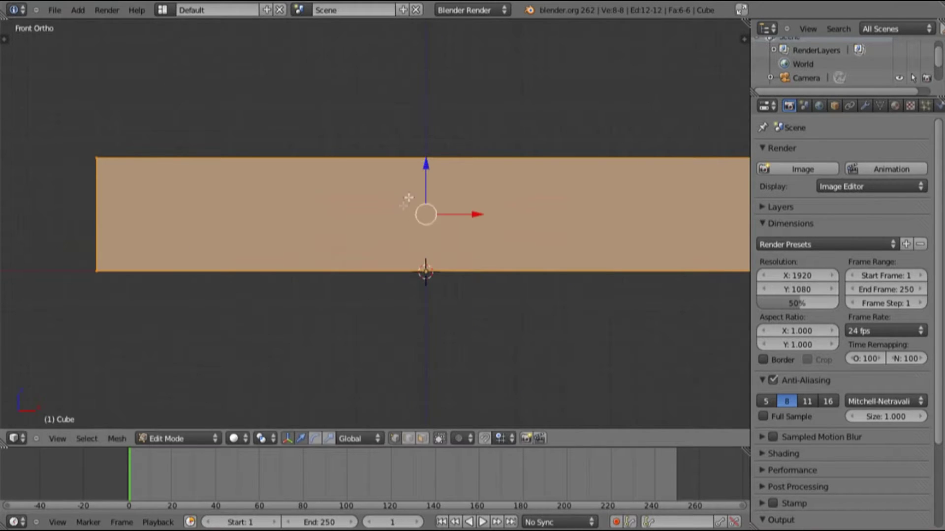
scroll(409, 197, "down", 4)
scroll(409, 197, "down", 2, "ctrl")
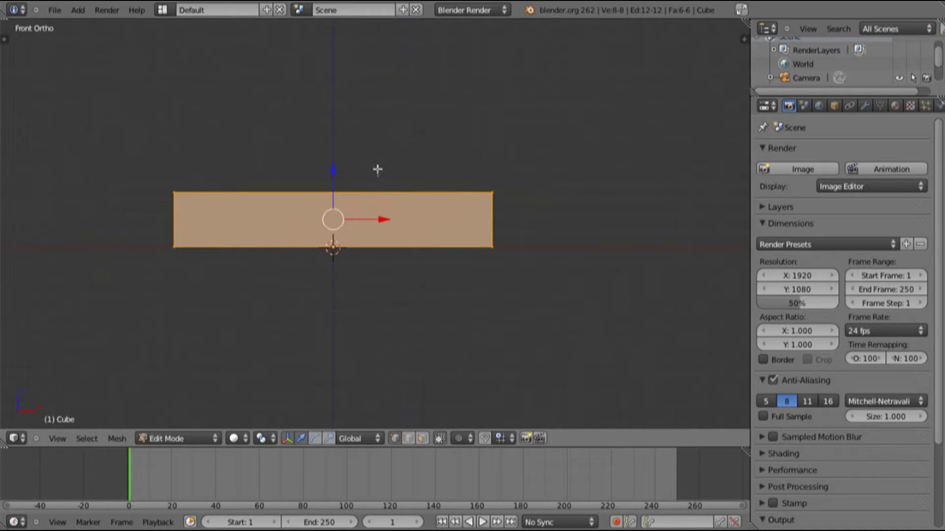
In wireframe, box-select the slab's top face, lower it slightly and narrow it
key("z")
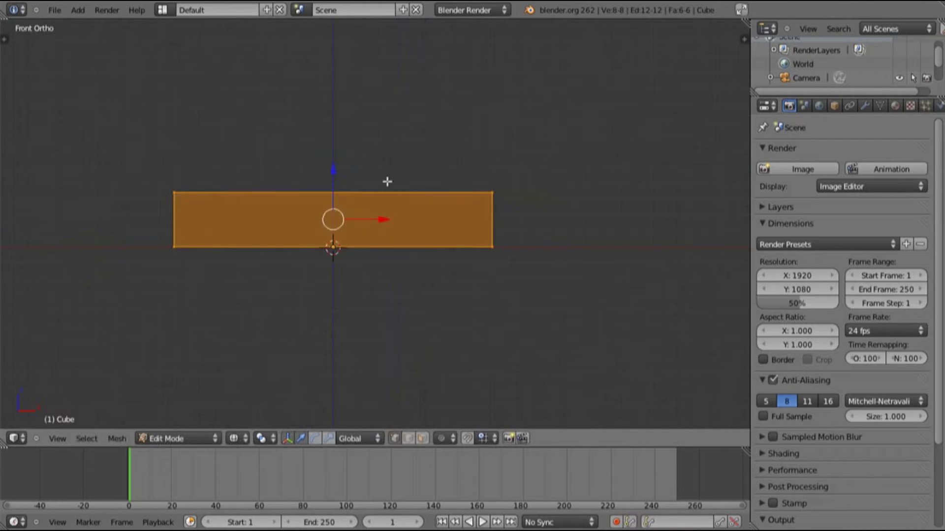
key("a")
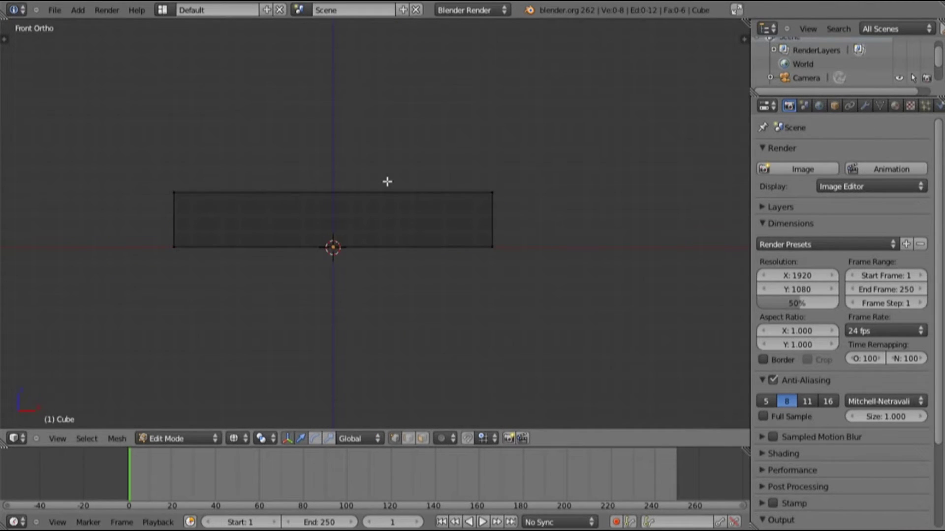
key("b")
left_click_drag(602, 143, 97, 213)
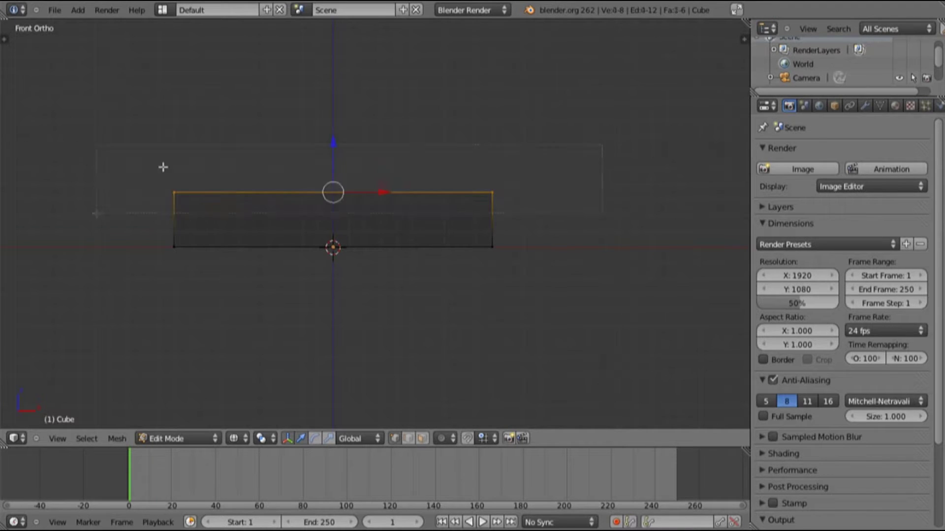
left_click_drag(334, 147, 333, 159)
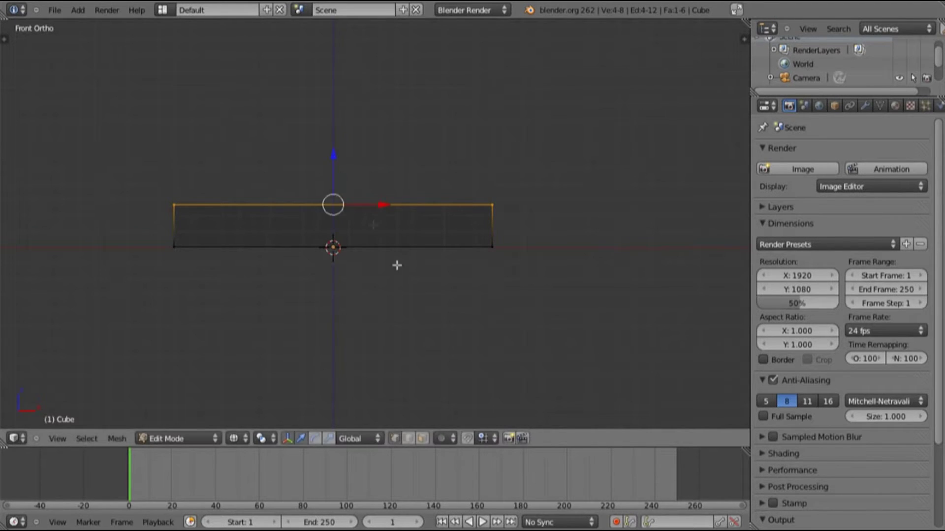
key("s")
left_click(494, 243)
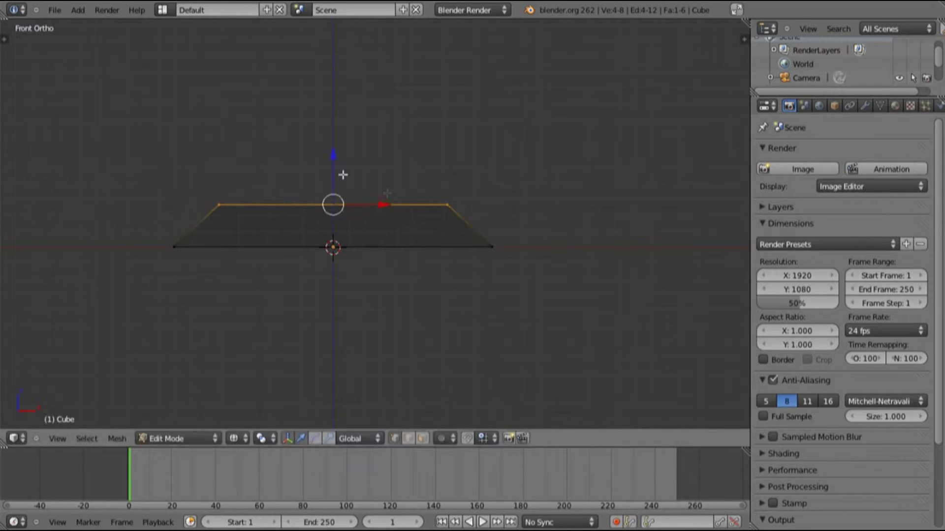
Rescale the top face, extrude it upward, and shrink the new top slightly
key("s")
left_click(380, 211)
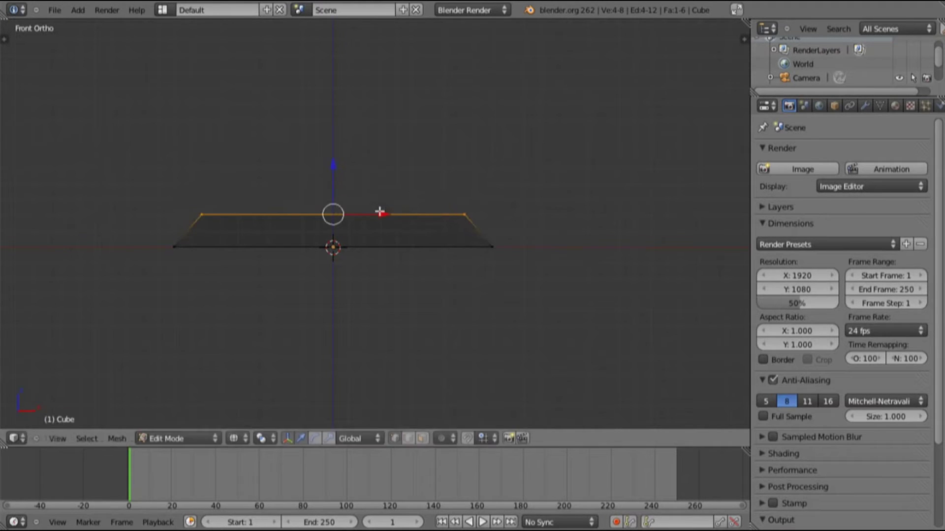
key("s")
left_click(376, 210)
key("e")
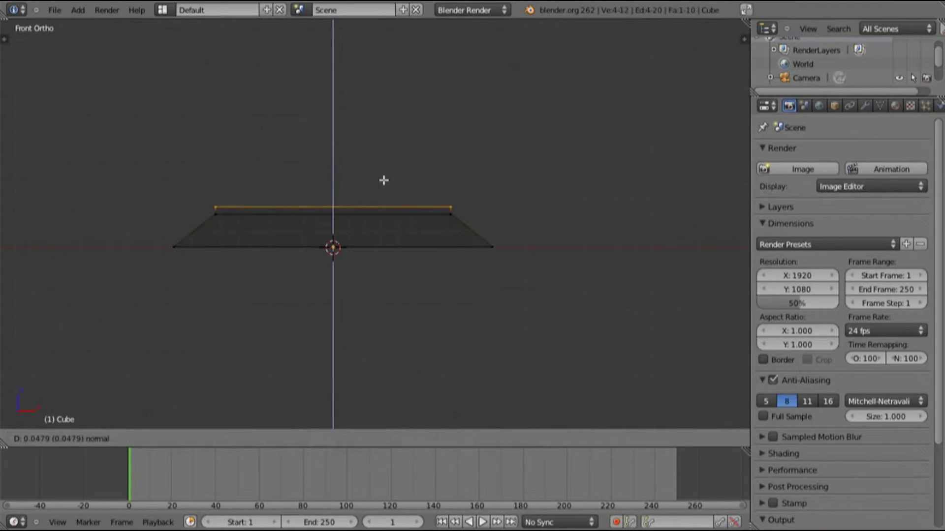
left_click(385, 175)
key("s")
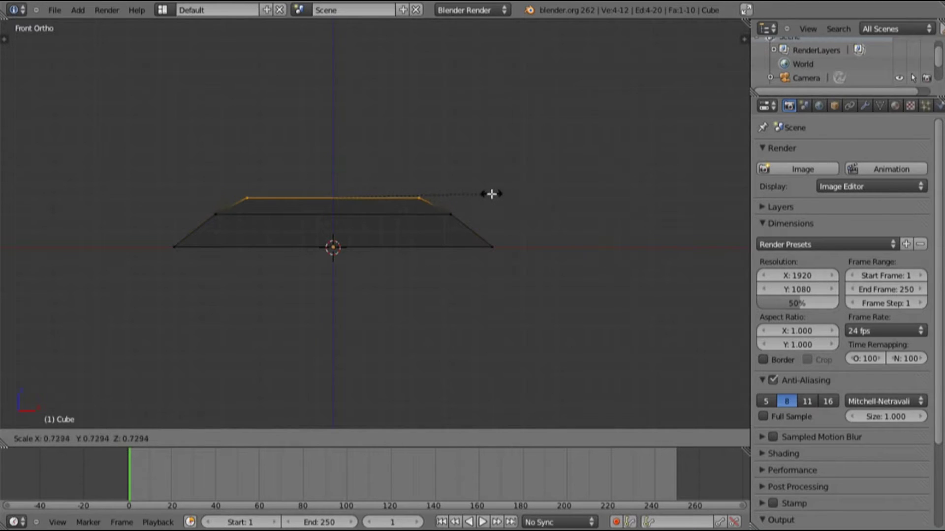
left_click(492, 194)
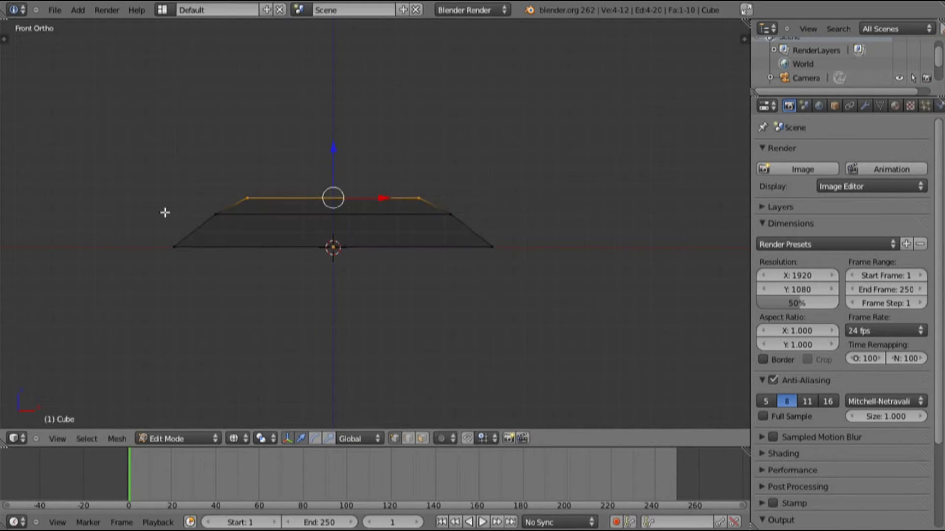
Select the top face and upper loop, lower them, and select the two top corner vertices
key("a")
key("b")
left_click_drag(173, 197, 466, 240)
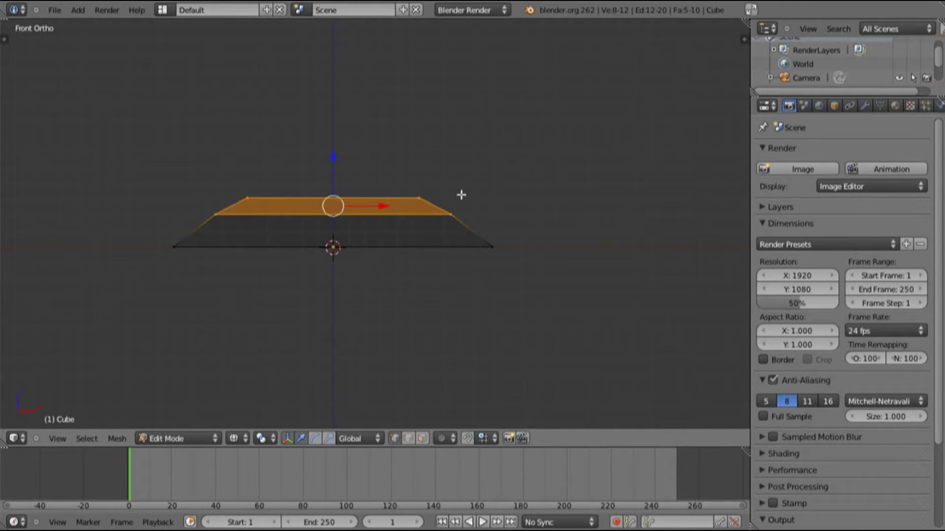
left_click_drag(335, 175, 334, 183)
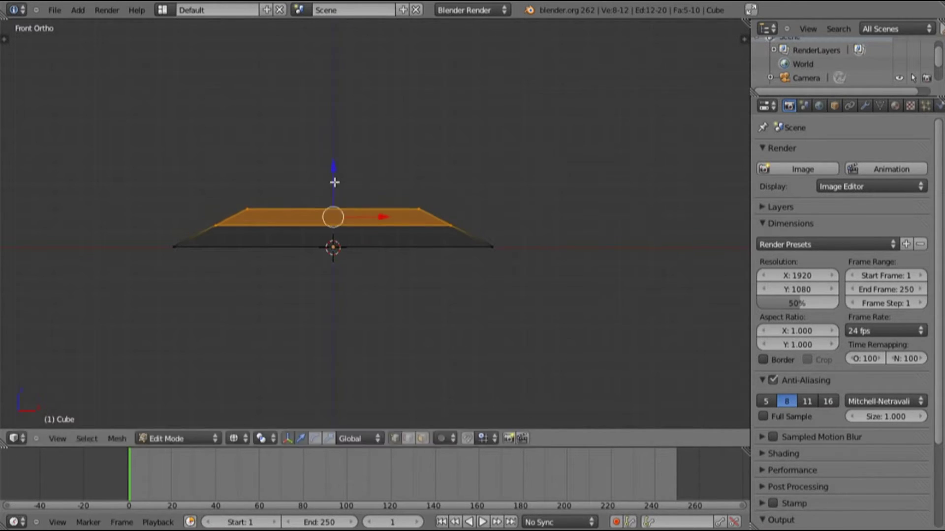
right_click(247, 209)
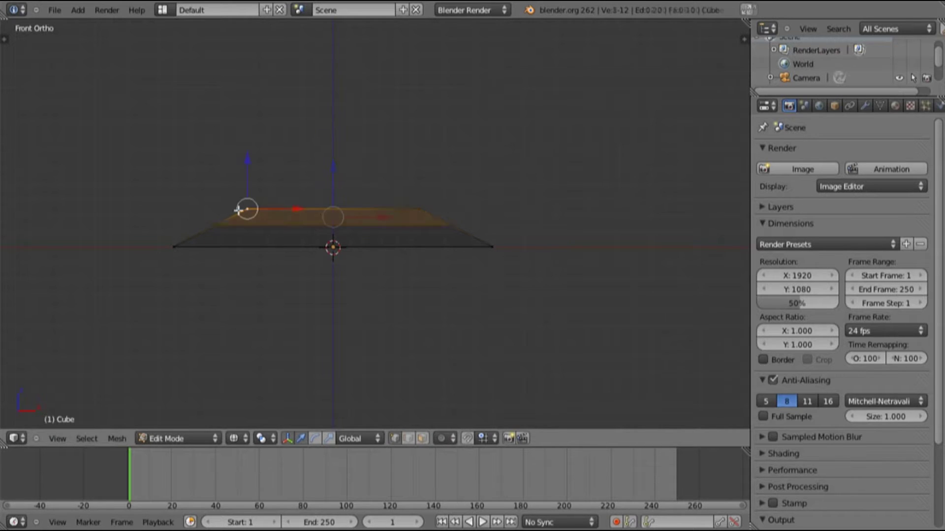
right_click(420, 207, "shift")
mouse_move(368, 165)
middle_mouse_down()
mouse_move(351, 182)
mouse_move(362, 178)
middle_mouse_up()
key("KP_1")
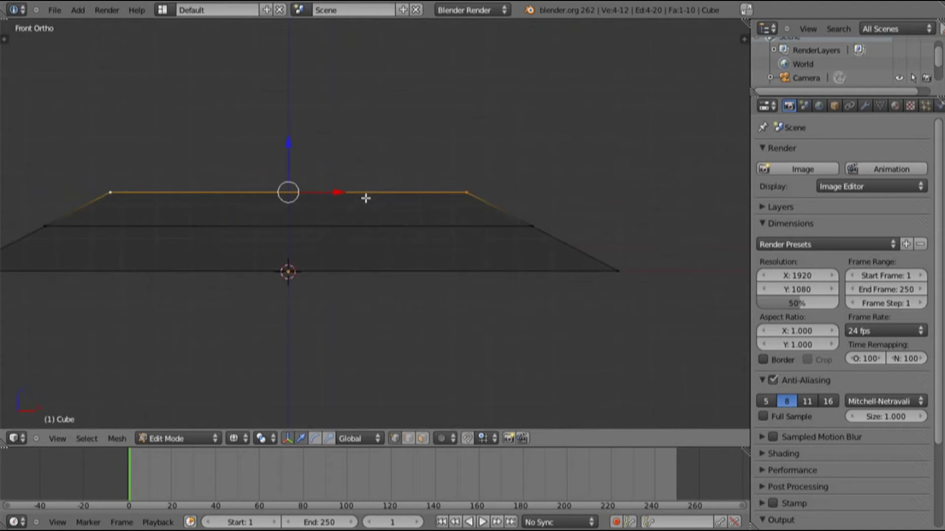
key("ctrl+KP_4")
key("ctrl+KP_8")
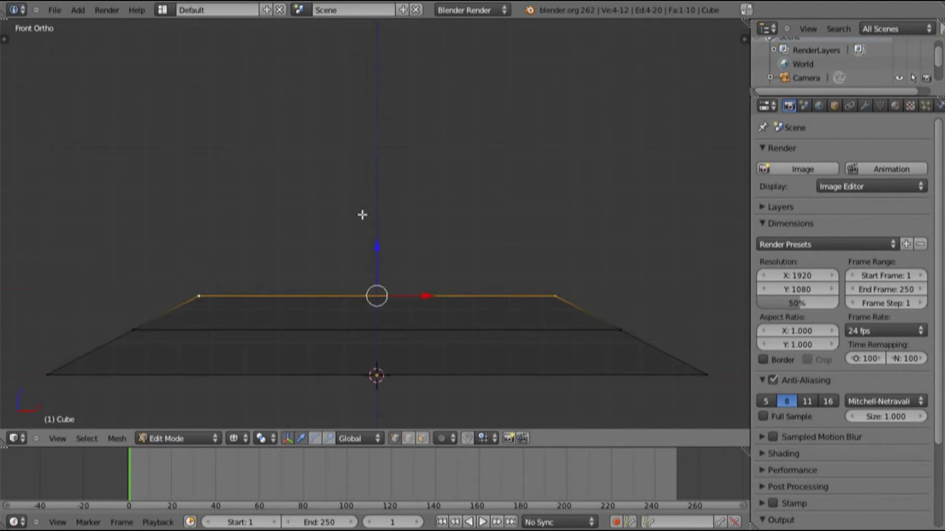
Extrude the top edge upward and narrow it, cancelling a second extrusion
key("e")
left_click(361, 204)
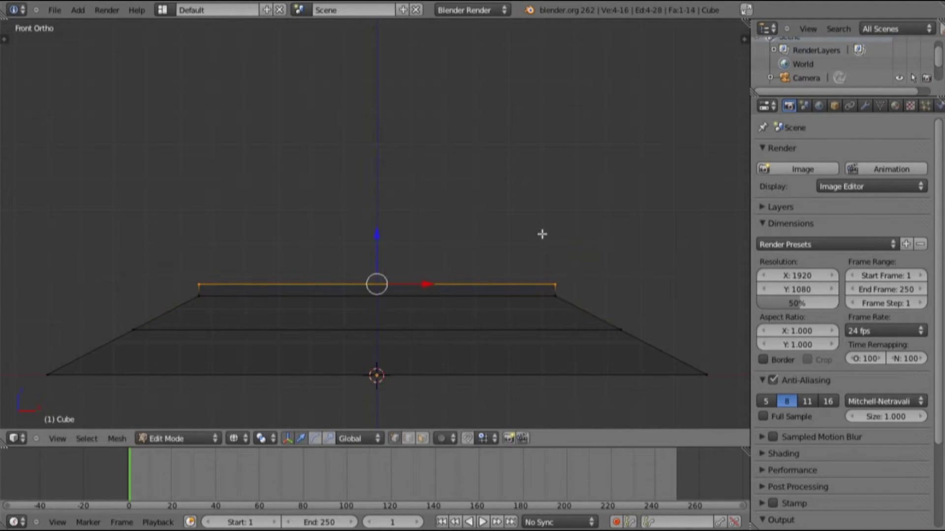
key("s")
left_click(491, 238)
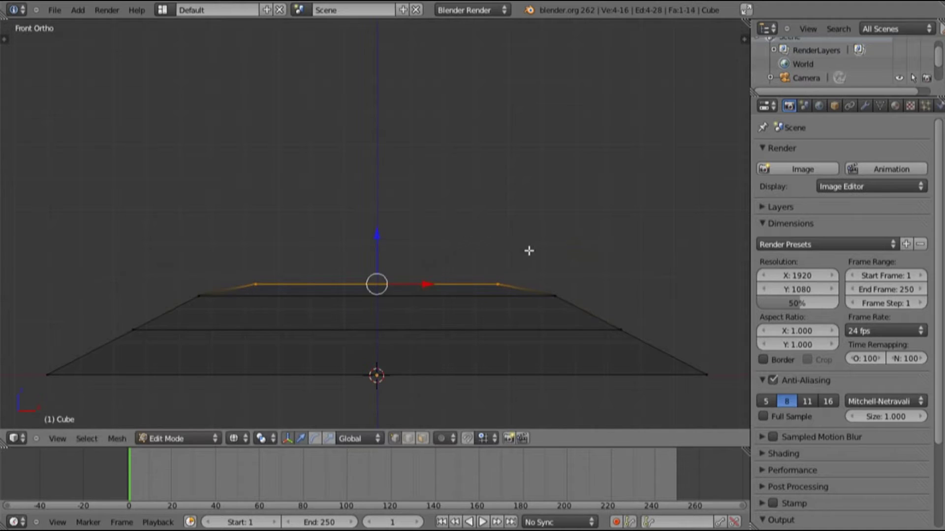
key("e")
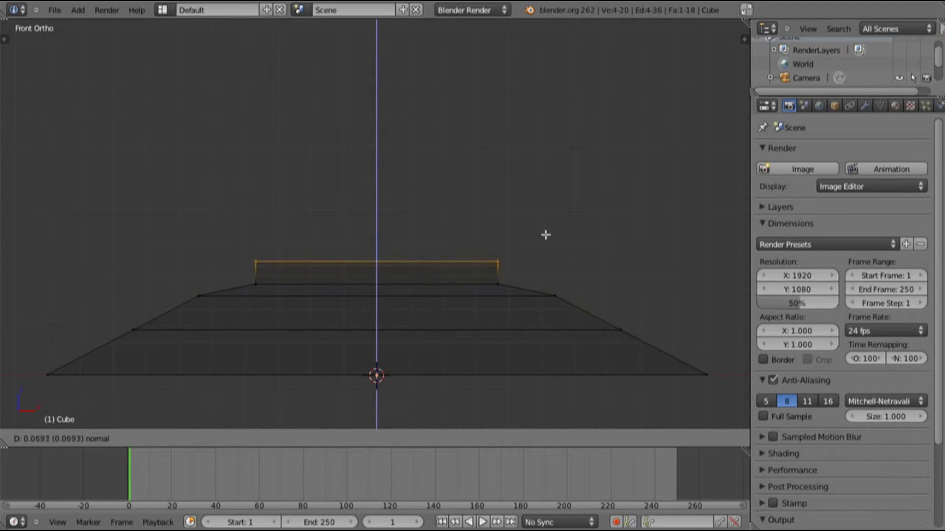
right_click(552, 187)
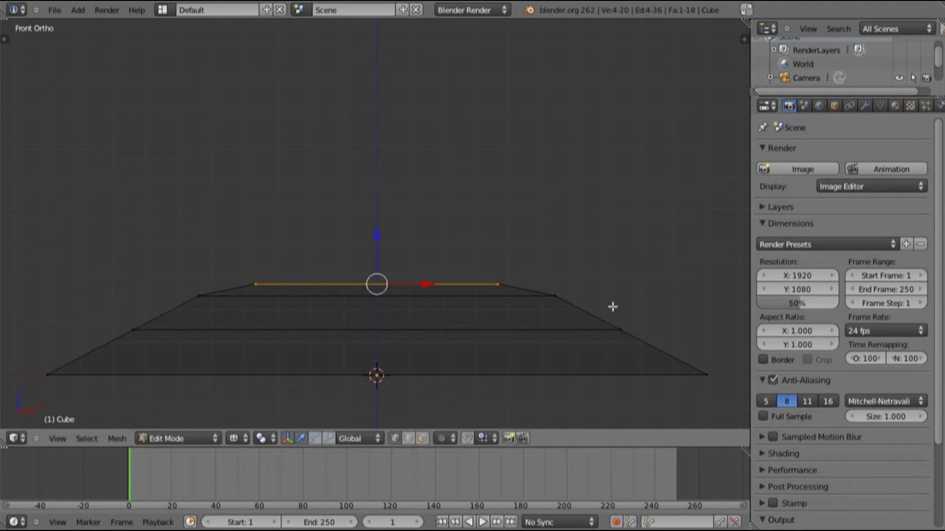
Scale the top edge to about 0.6 and extrude it downward into a central recess
key("s")
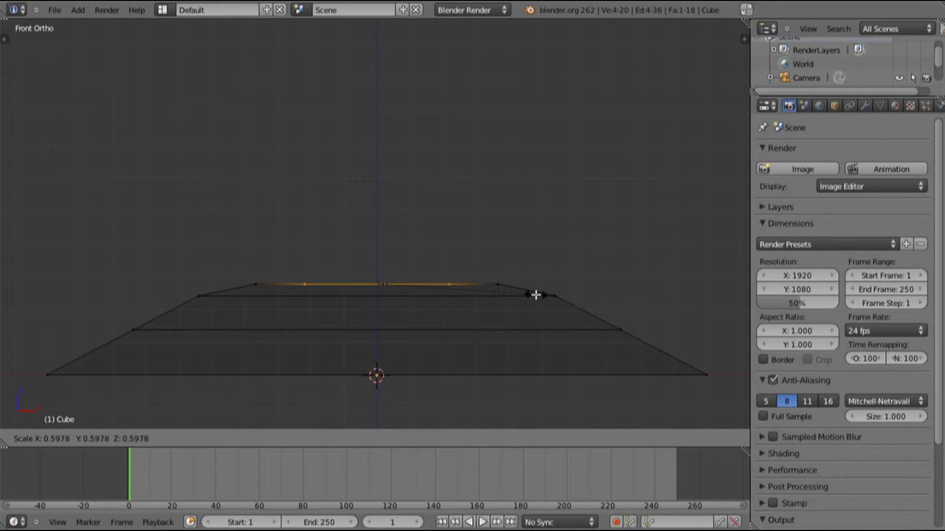
left_click(536, 295)
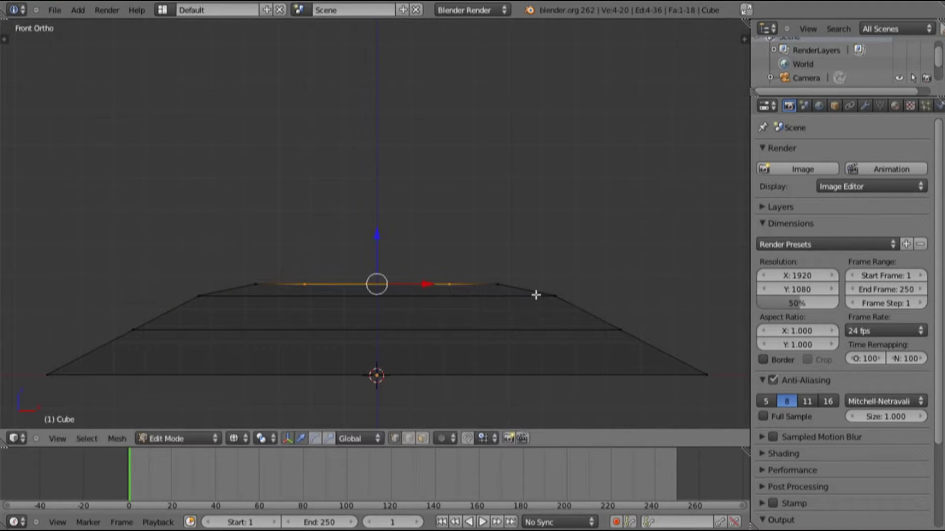
key("e")
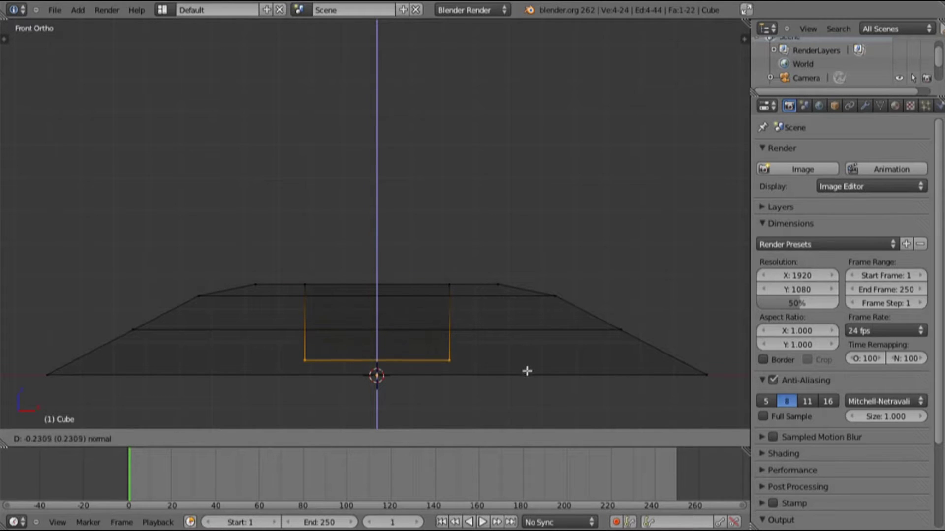
left_click(527, 375)
middle_click_drag(527, 376, 519, 294)
Inspect the recess from above, recentre the front view, and switch from Edit Mode to Object Mode
middle_click_drag(560, 259, 297, 373)
scroll(308, 281, "down", 5)
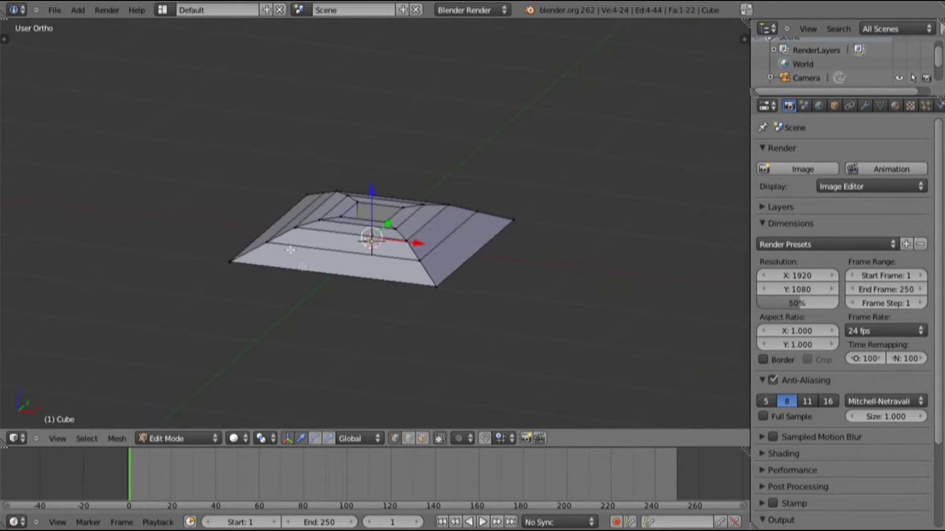
middle_click_drag(363, 236, 257, 262)
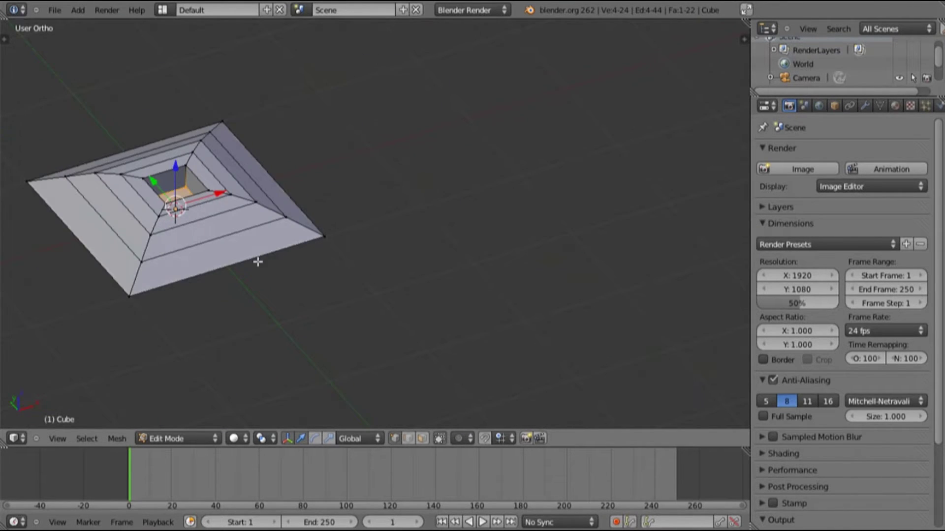
key("KP_1")
key("ctrl+KP_2")
key("ctrl+KP_2")
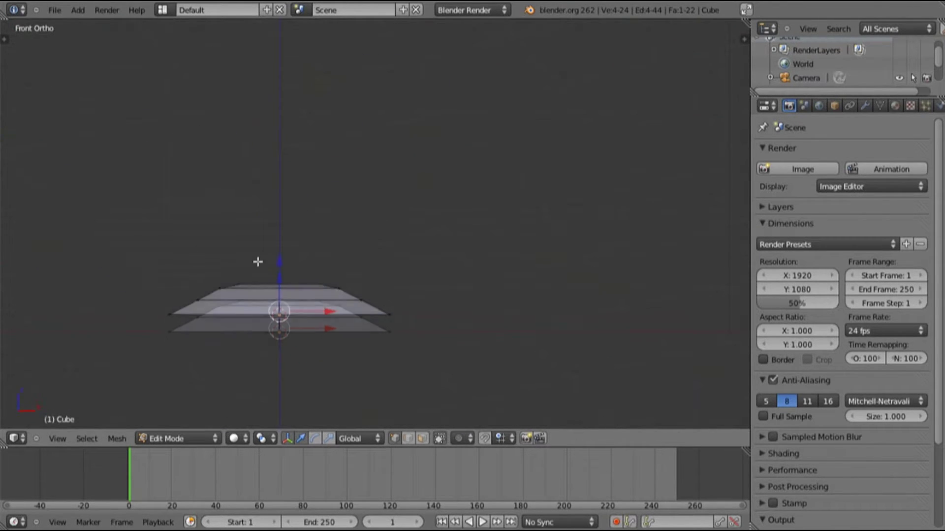
key("ctrl+KP_4")
key("ctrl+KP_4")
scroll(257, 261, "up", 5)
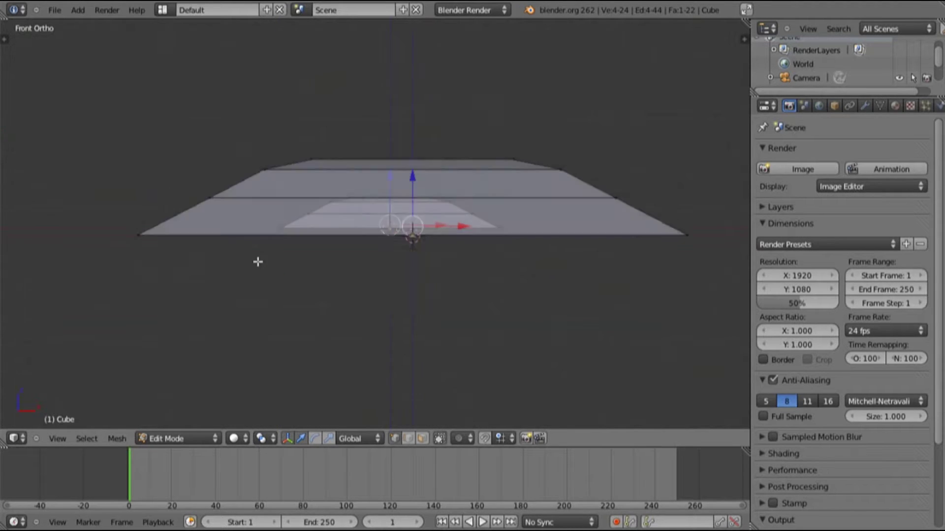
key("ctrl+KP_8")
key("Tab")
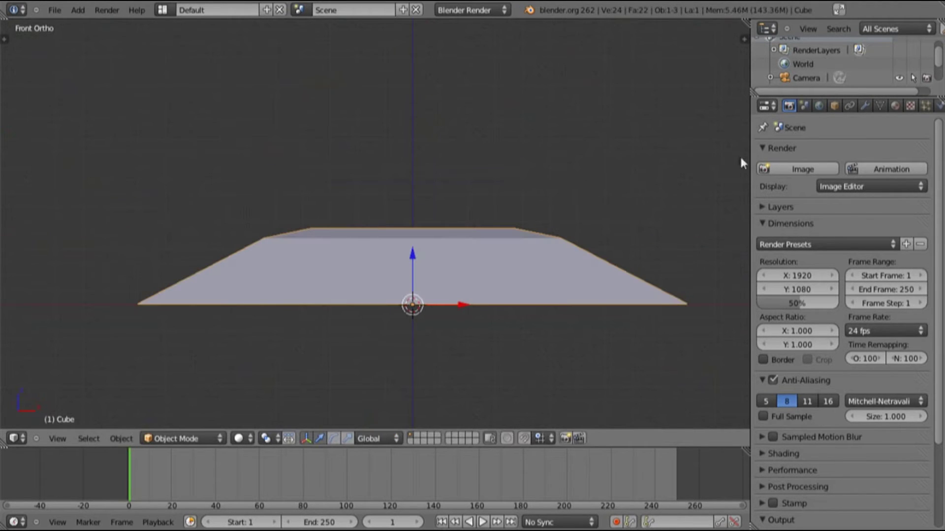
Add a Subdivision Surface modifier to the Cube with View and Render levels both set to 1
left_click(864, 106)
left_click(840, 169)
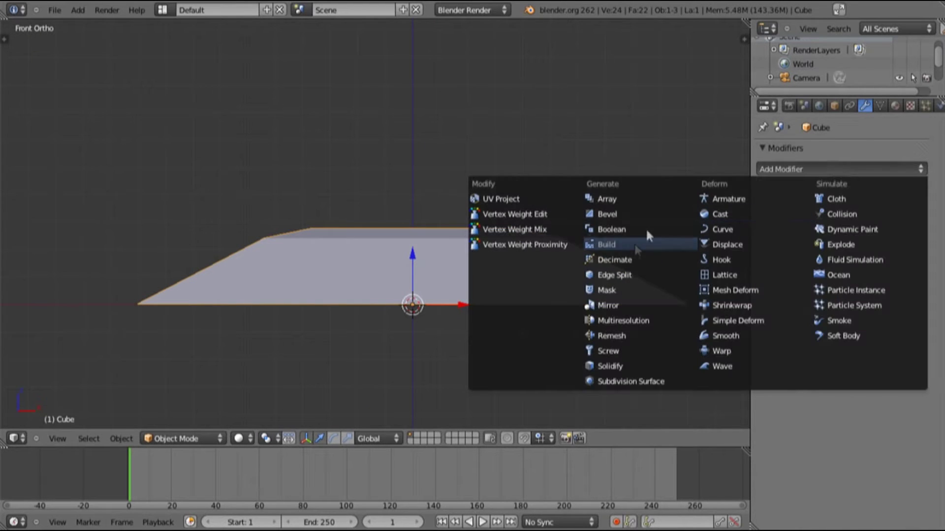
left_click(638, 374)
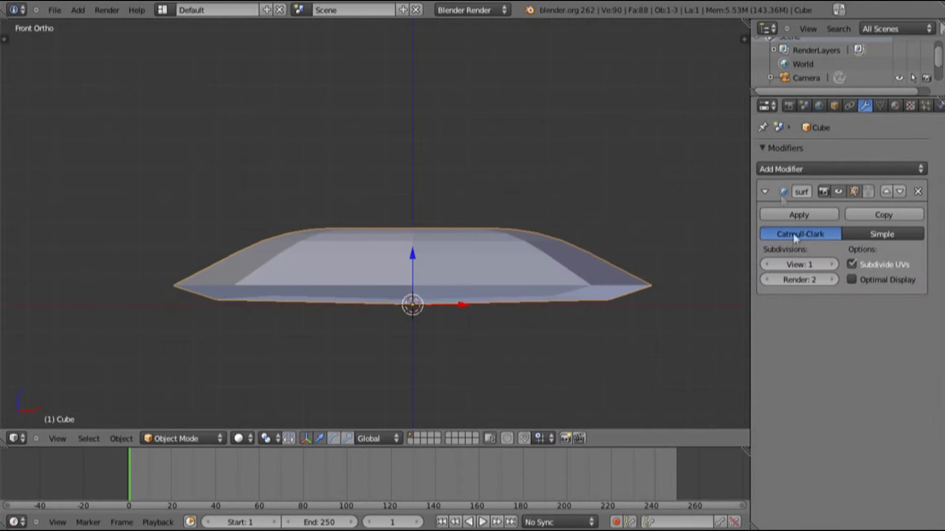
left_click(832, 264)
left_click(831, 264)
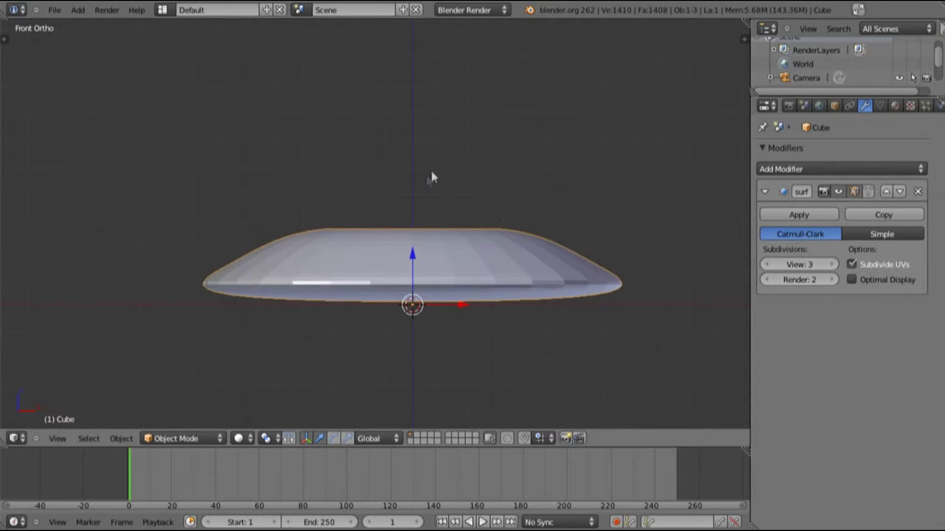
middle_click_drag(430, 169, 433, 246)
left_click(766, 265)
left_click(766, 265)
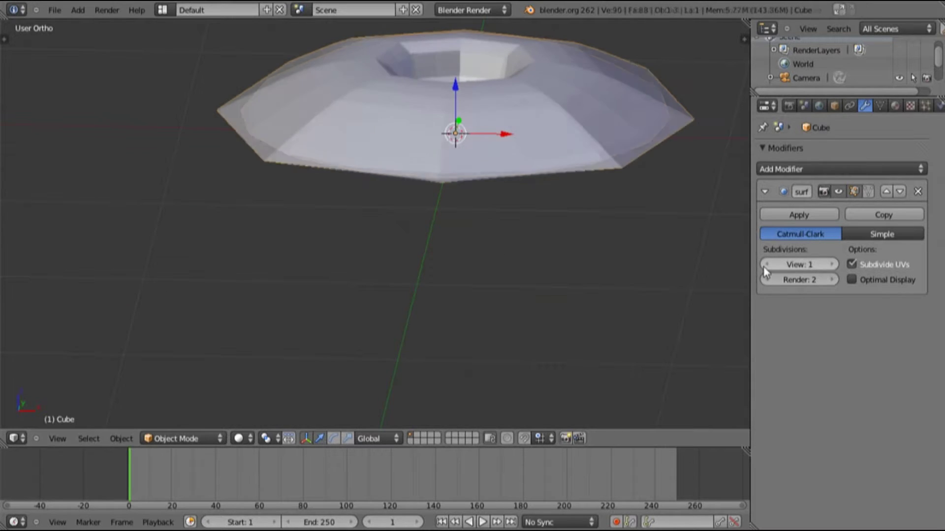
left_click(769, 281)
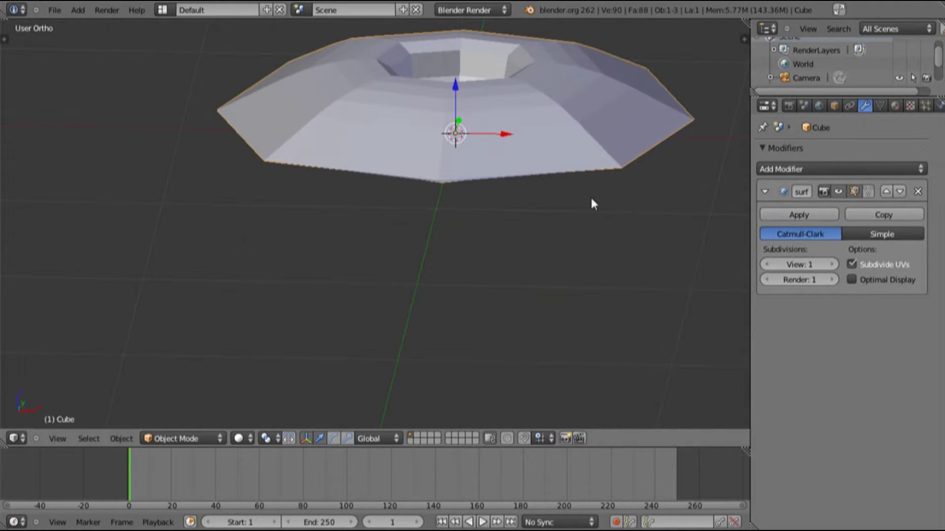
key("KP_1")
In Edit Mode, add a loop cut across the sloped sides, slid down to the bottom edge
key("Tab")
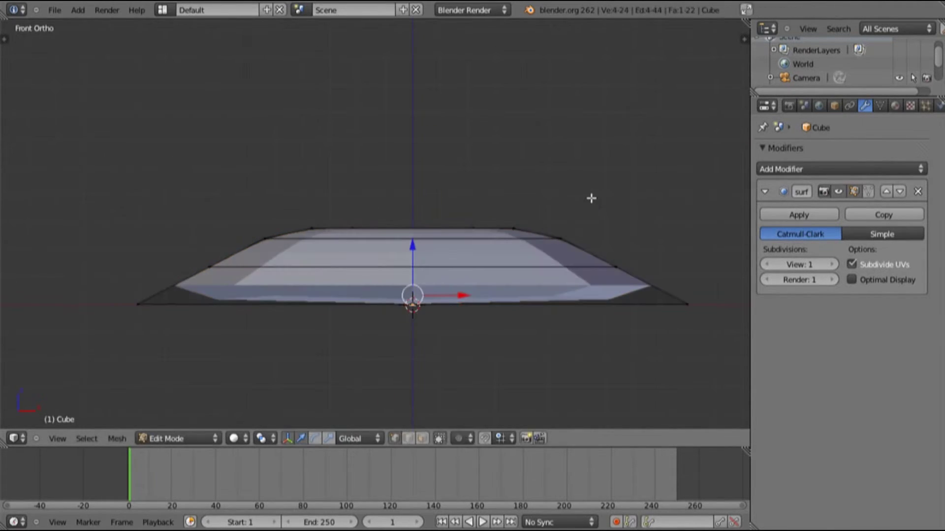
key("ctrl+r")
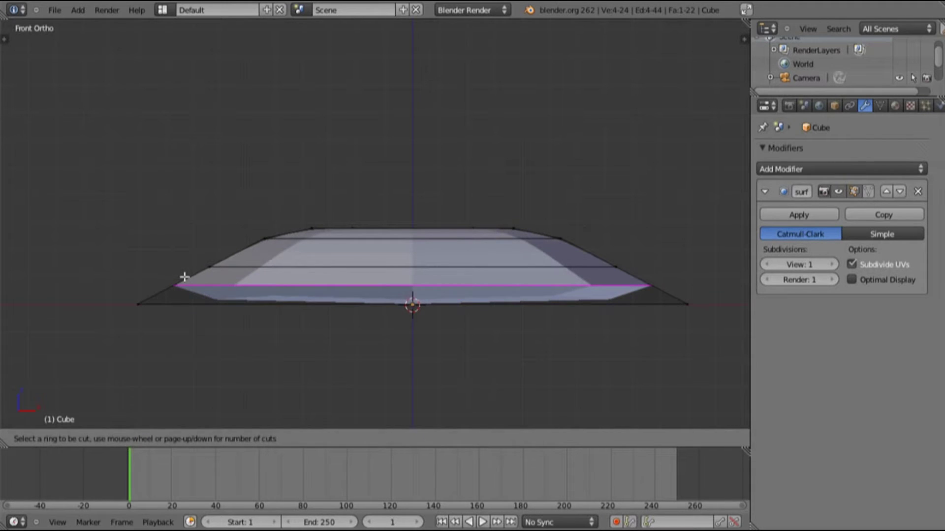
left_click(184, 277)
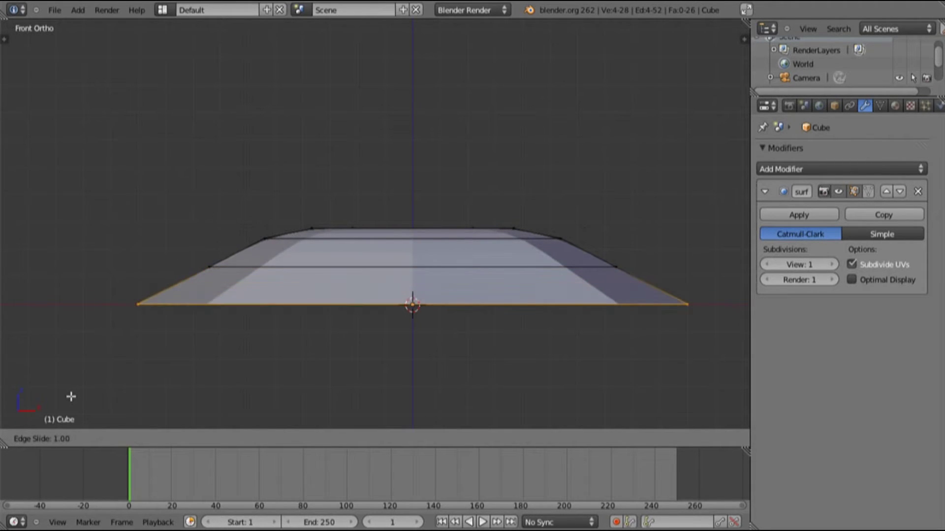
left_click(176, 350)
middle_click_drag(573, 204, 557, 215)
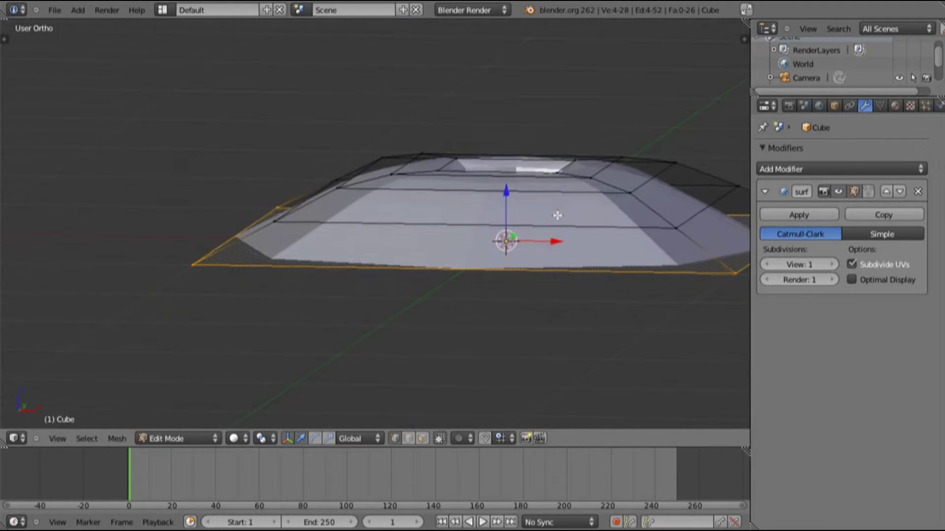
key("KP_2")
scroll(573, 211, "up", 4)
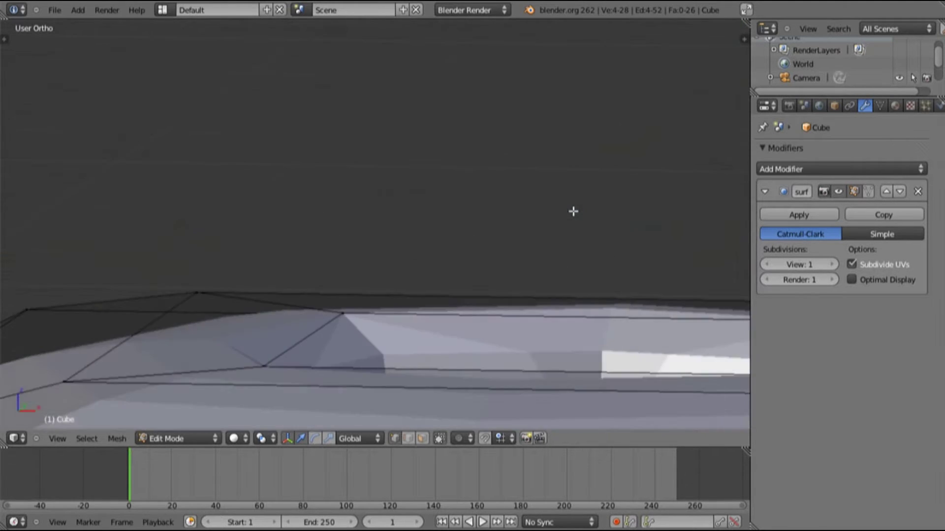
scroll(573, 211, "down", 4)
key("KP_8")
key("KP_8")
key("KP_8")
scroll(576, 187, "up", 4)
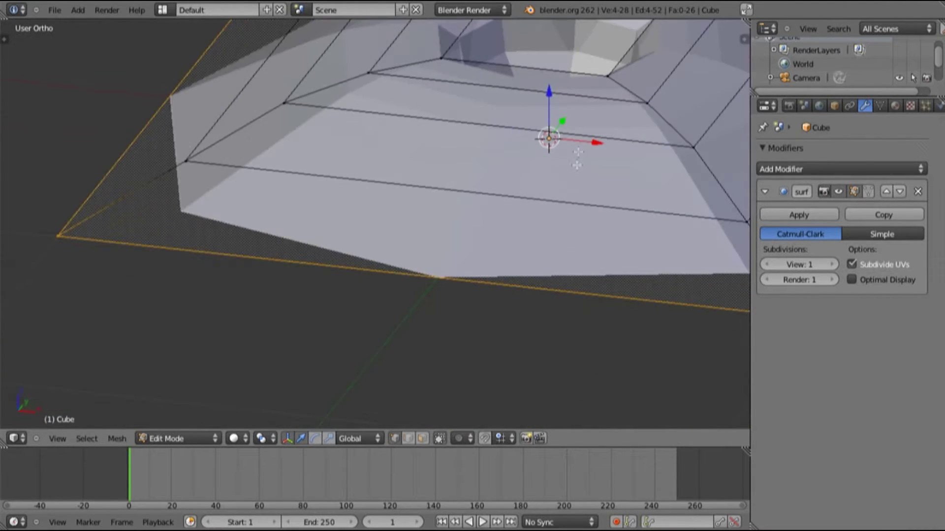
key("KP_2")
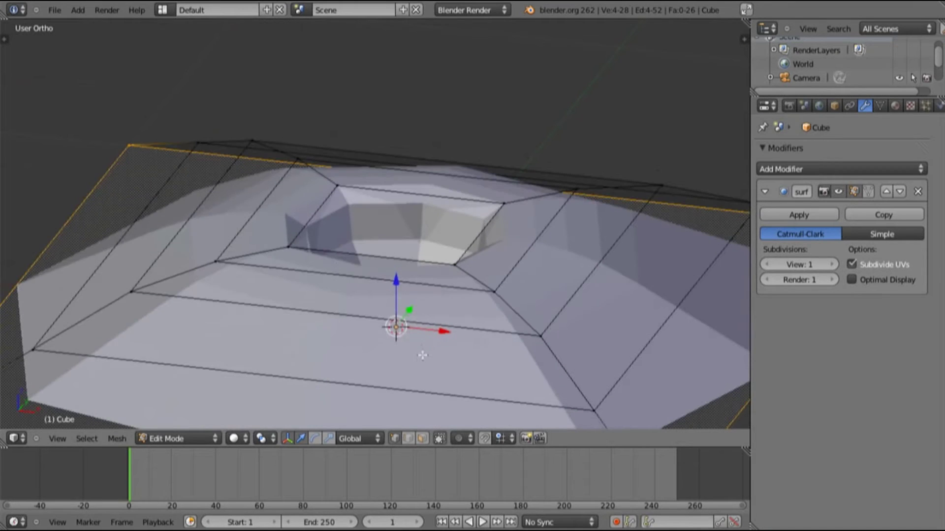
Add loop cuts around the hole's rim and near the top inside the hole
key("ctrl+r")
left_click(280, 251)
left_click(305, 229)
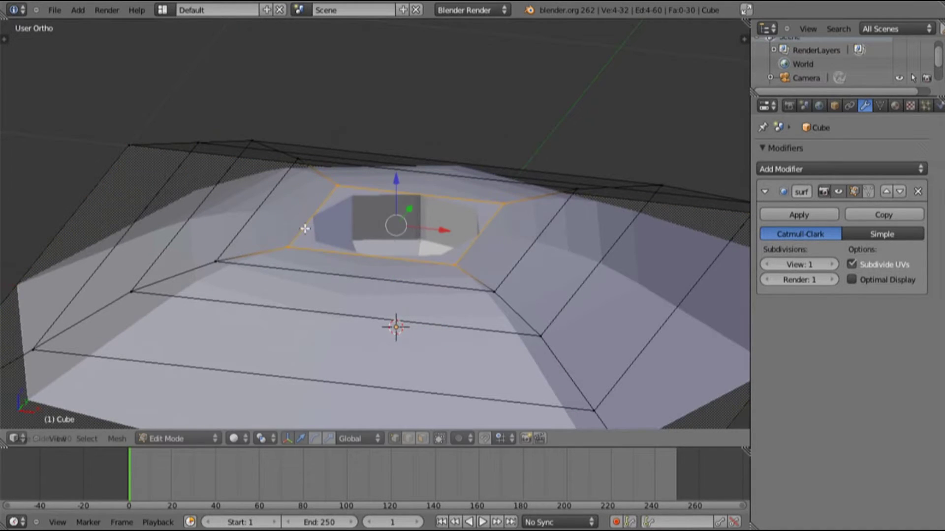
key("KP_1")
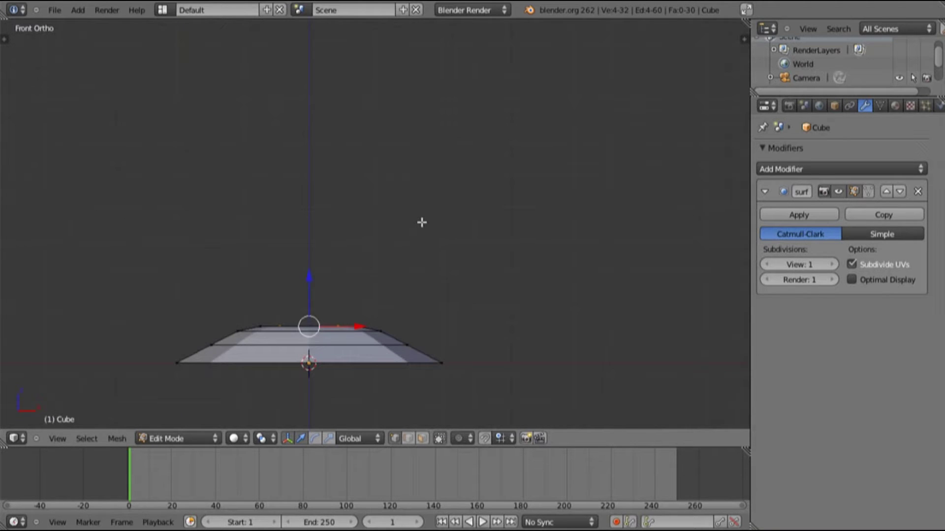
key("z")
mouse_move(422, 221)
middle_mouse_down()
mouse_move(420, 213)
mouse_move(417, 311)
middle_mouse_up()
key("KP_8")
key("ctrl+r")
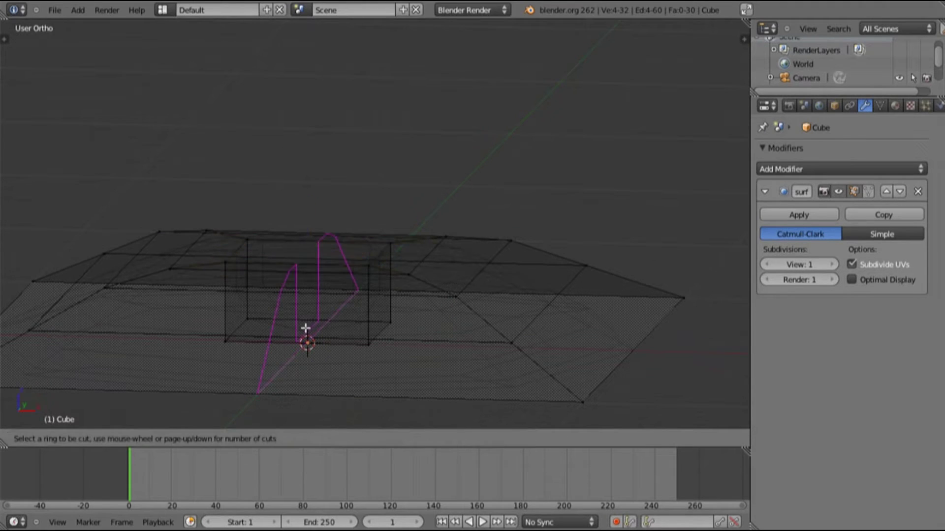
left_click(228, 305)
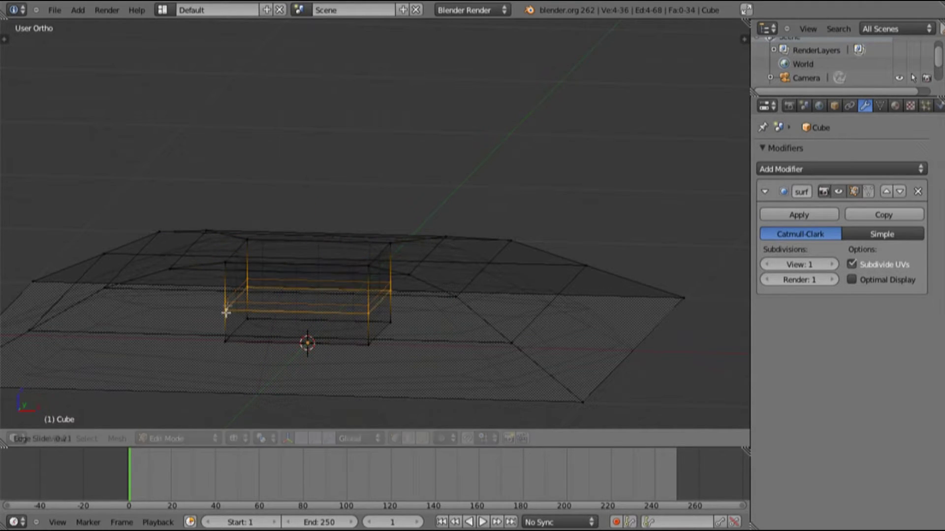
left_click(216, 269)
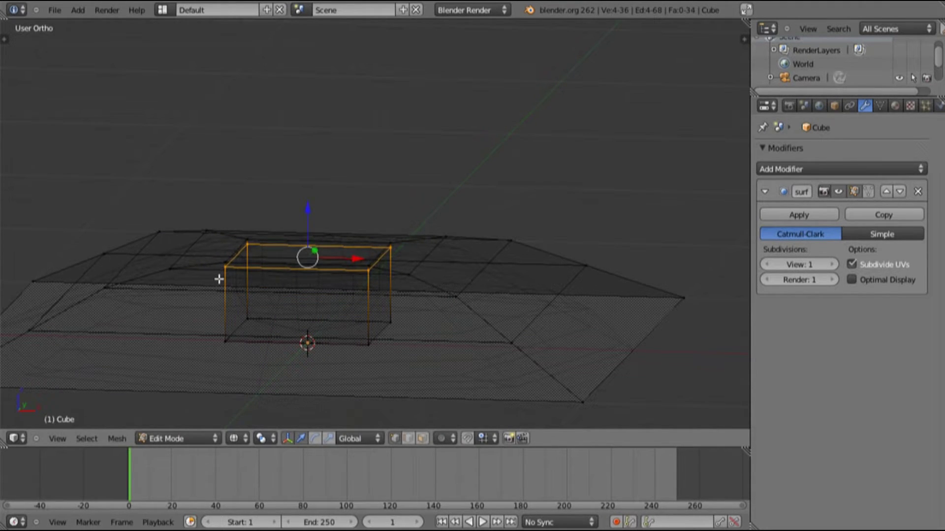
After undoing two misplaced cuts, add a loop near the hole's bottom and exit Edit Mode
key("ctrl+r")
left_click(222, 291)
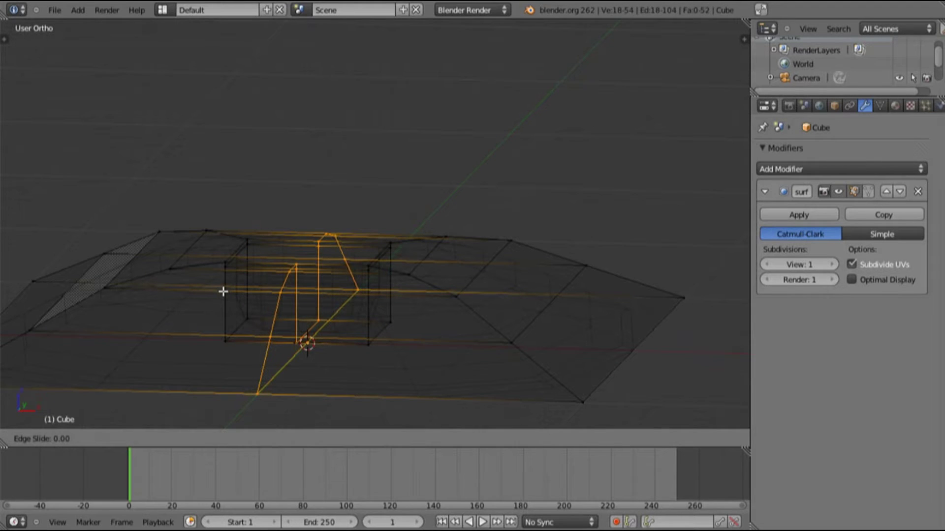
left_click(250, 292)
key("ctrl+z")
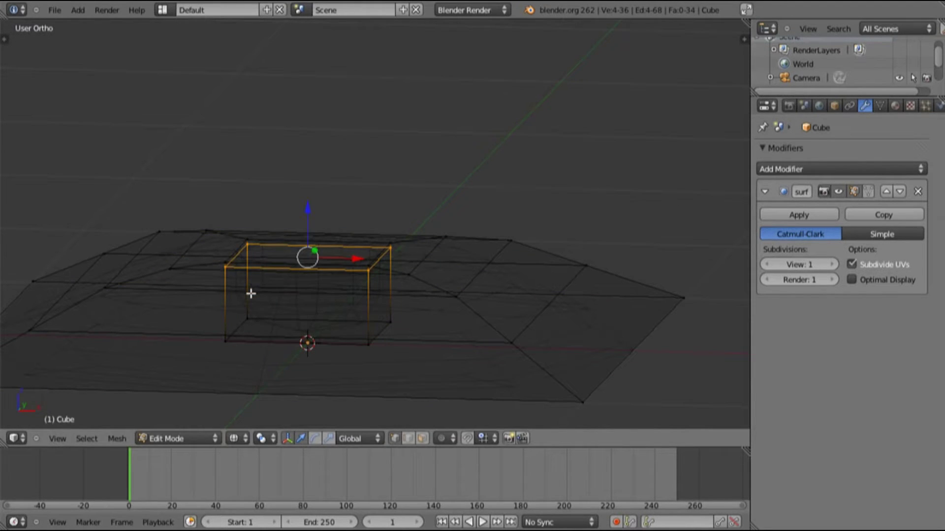
key("ctrl+r")
left_click(236, 302)
left_click(236, 303)
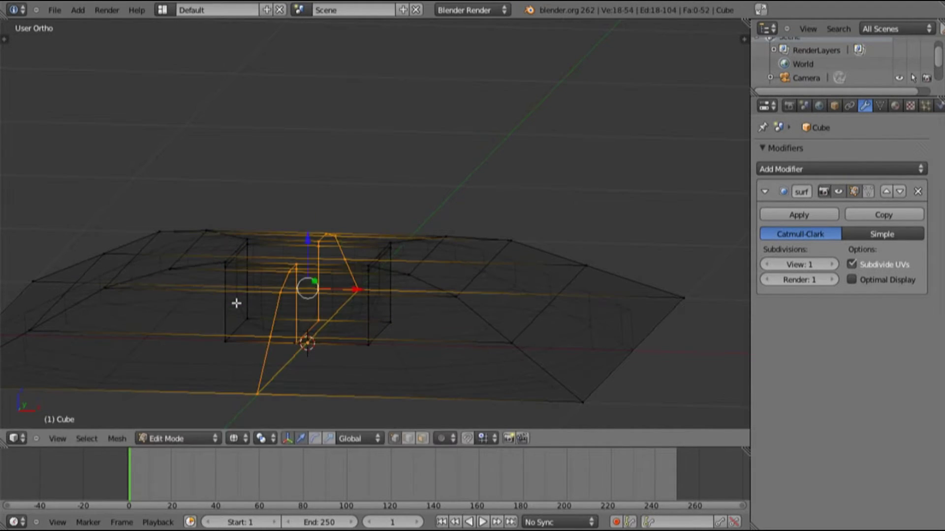
key("ctrl+z")
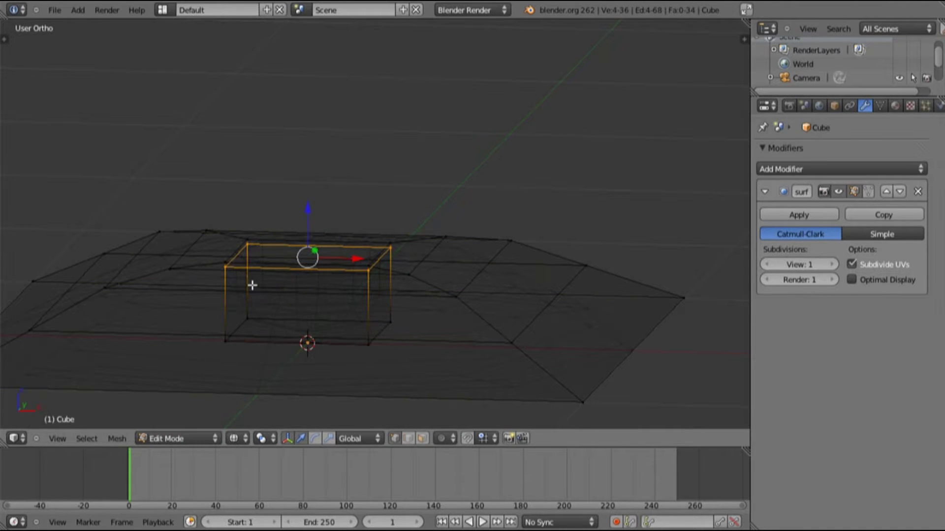
key("ctrl+r")
left_click(237, 306)
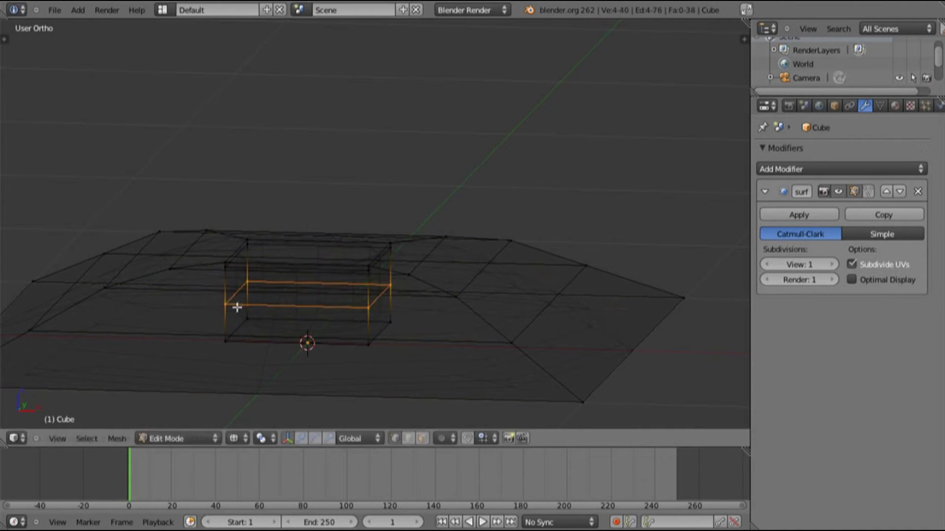
left_click(231, 336)
key("Tab")
Switch to solid shading and orbit to look into the dish's opening, leaving the dish in place
key("z")
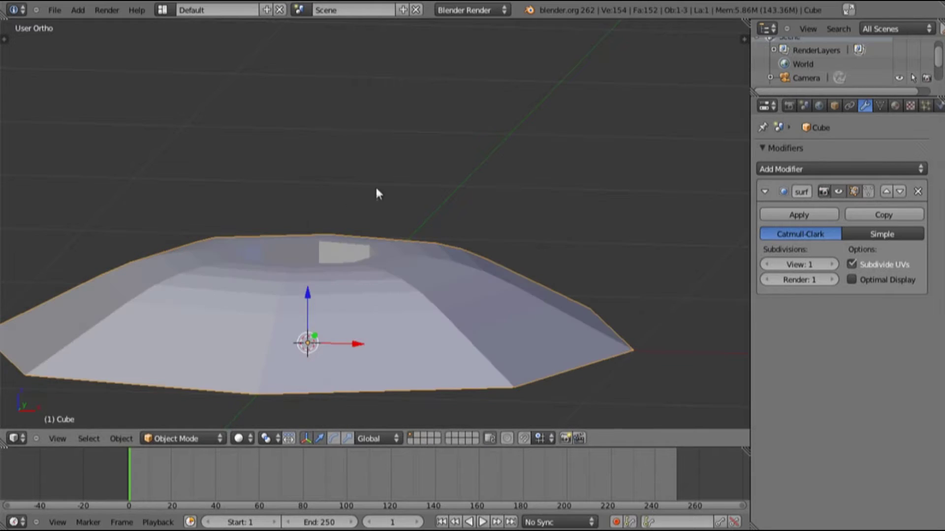
middle_click_drag(376, 193, 480, 189)
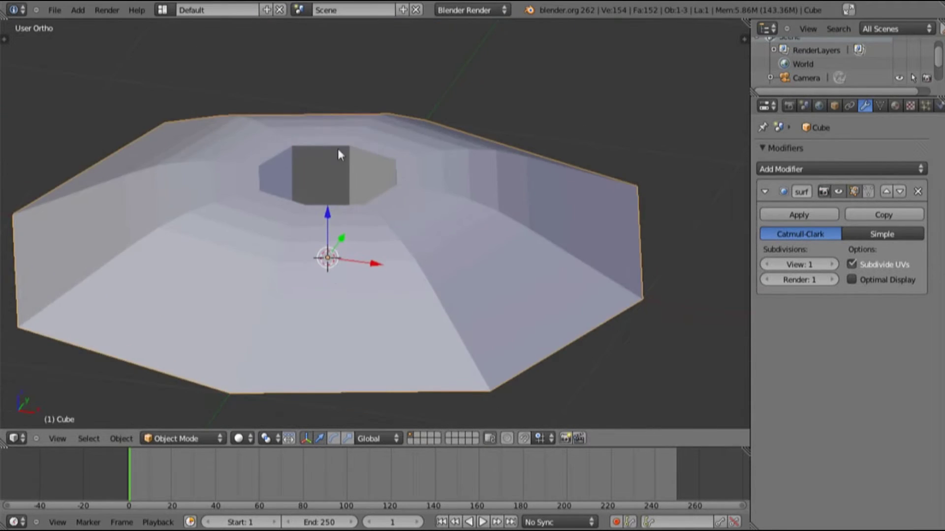
middle_click_drag(337, 147, 181, 127, "shift")
key("g")
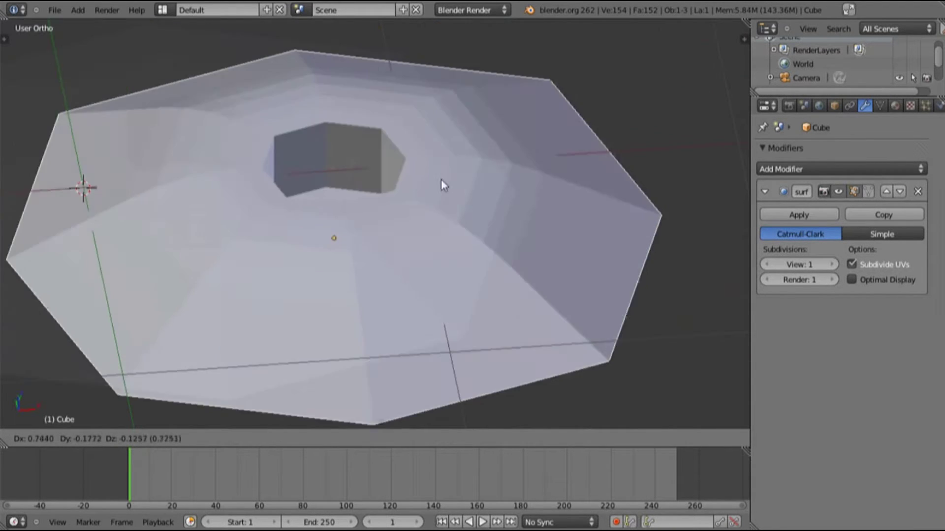
key("x")
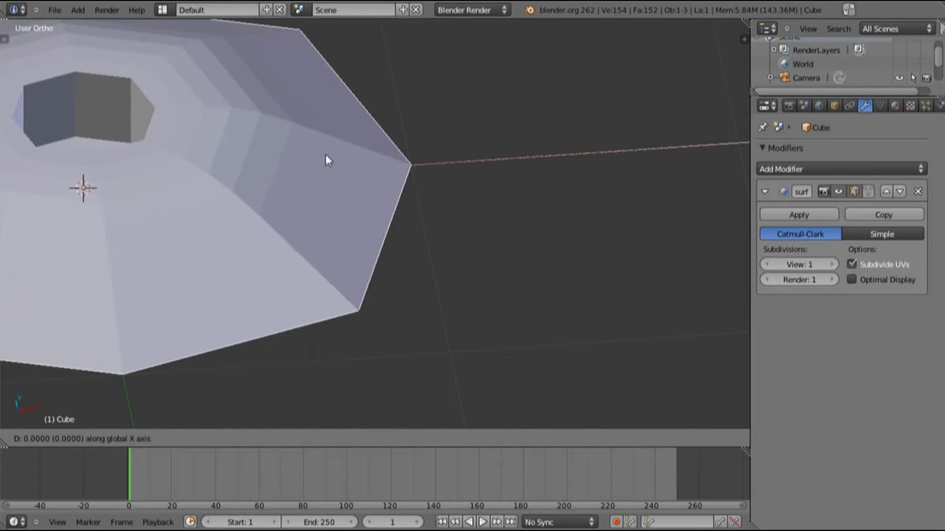
right_click(326, 154)
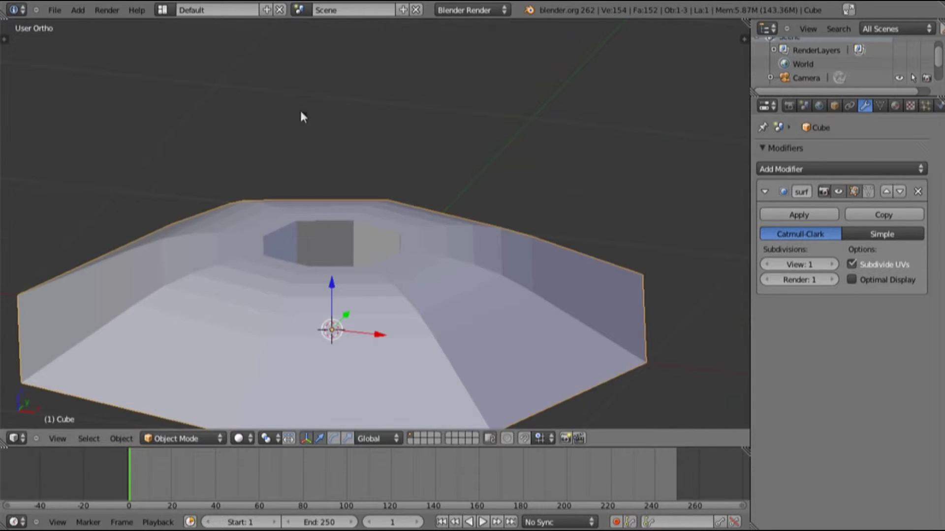
From front orthographic view, apply the Subsurf modifier in the Modifiers panel
key("KP_1")
scroll(302, 121, "down", 4)
scroll(337, 138, "down", 4, "ctrl")
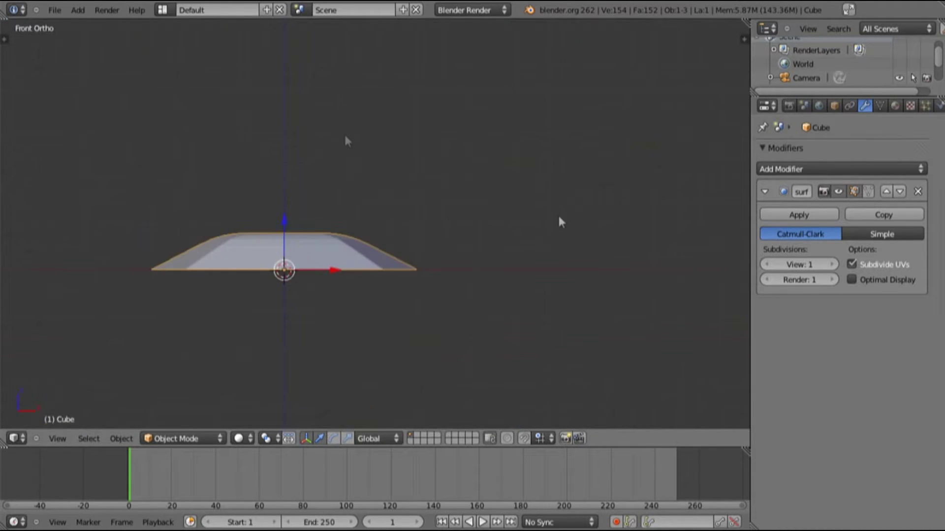
left_click(799, 214)
scroll(497, 181, "up", 2, "ctrl")
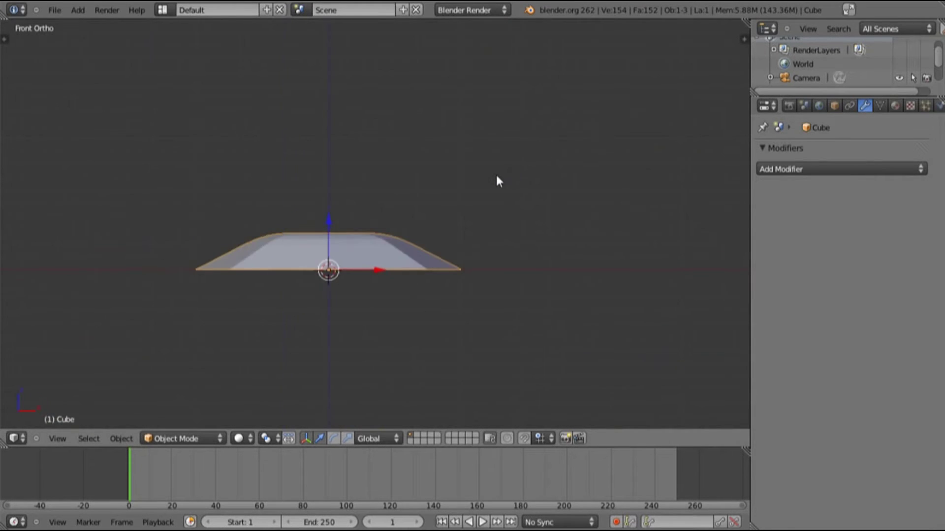
scroll(495, 178, "down", 5)
Select the lamp and set its location to 0, 0, 0 to place it at the origin
right_click(462, 82)
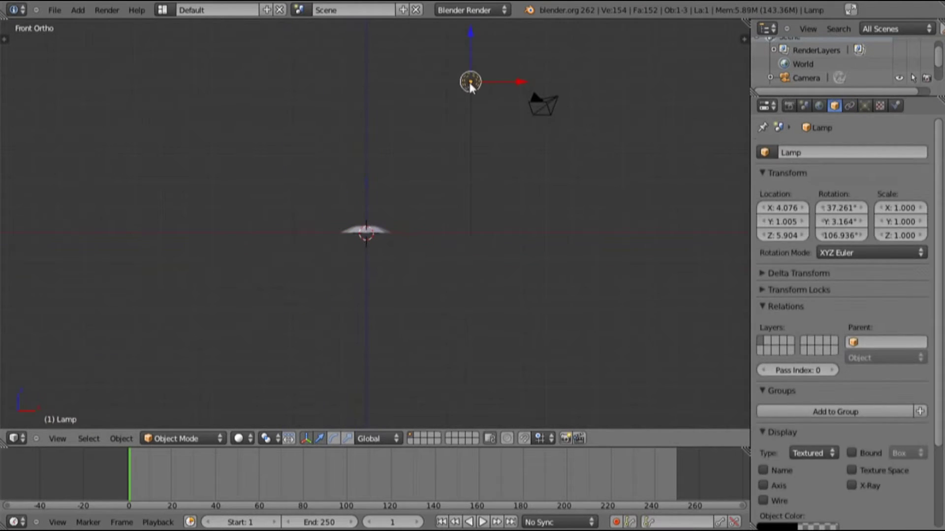
left_click(777, 207)
type("1")
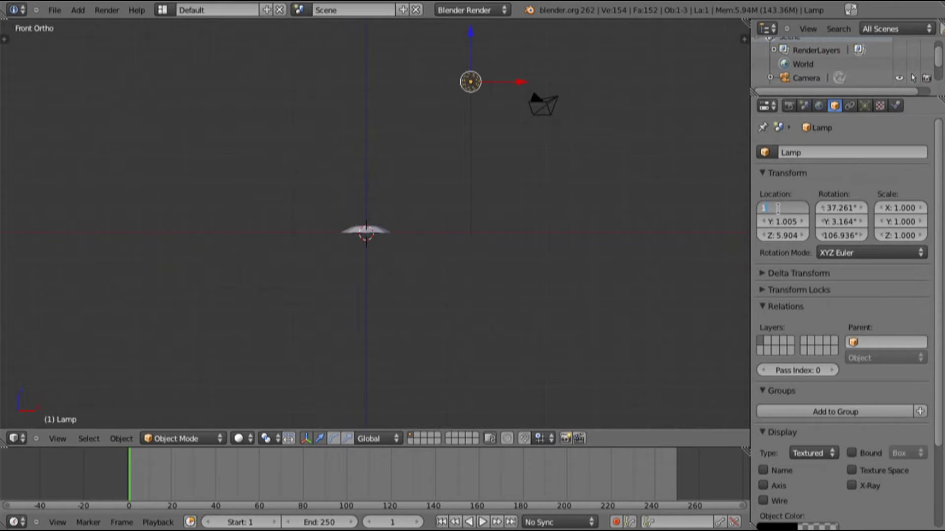
key("Escape")
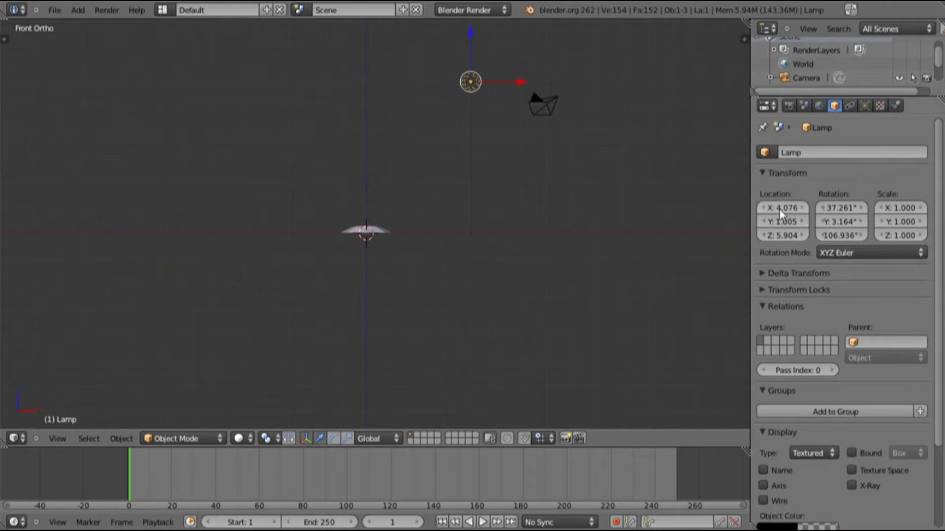
left_click(784, 208)
type("0")
key("Return")
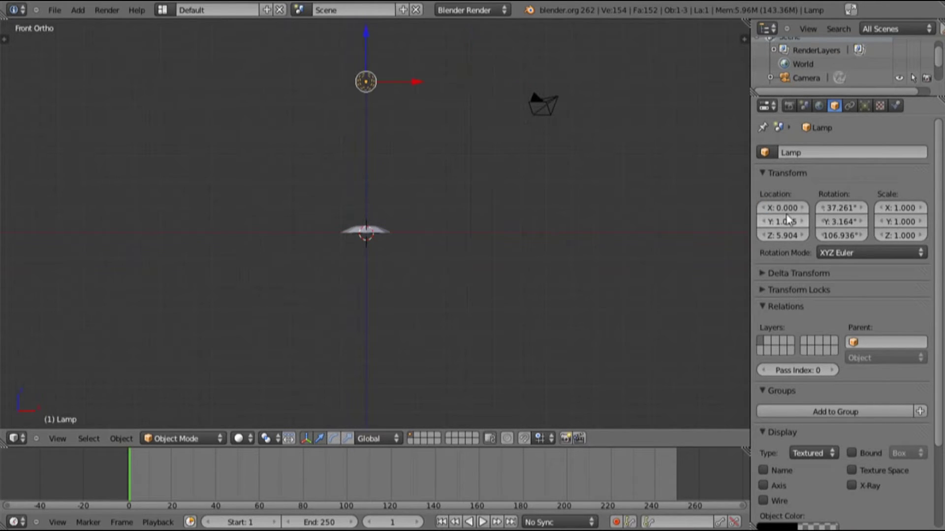
left_click(786, 222)
type("0")
key("Return")
left_click(786, 235)
type("0")
key("Return")
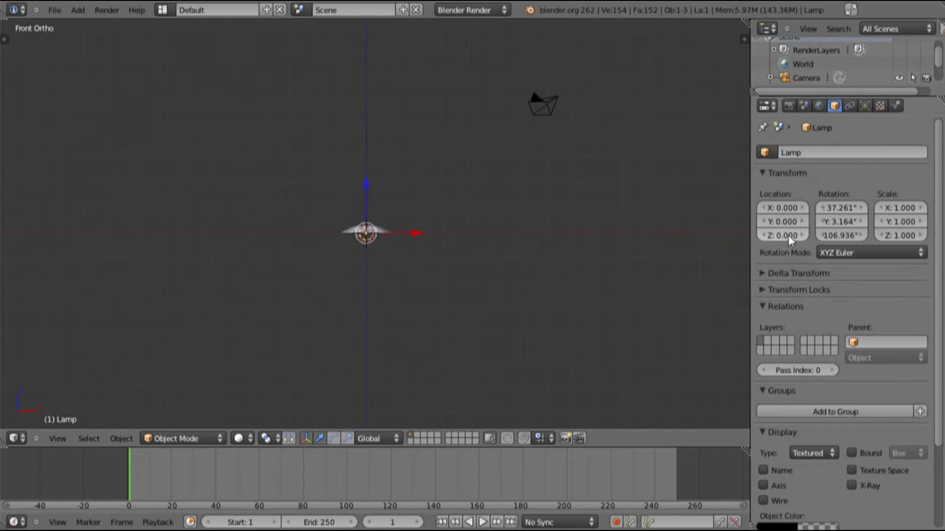
Set the lamp's rotation to X 180°, Y 0°, Z 0°
scroll(400, 257, "up", 10)
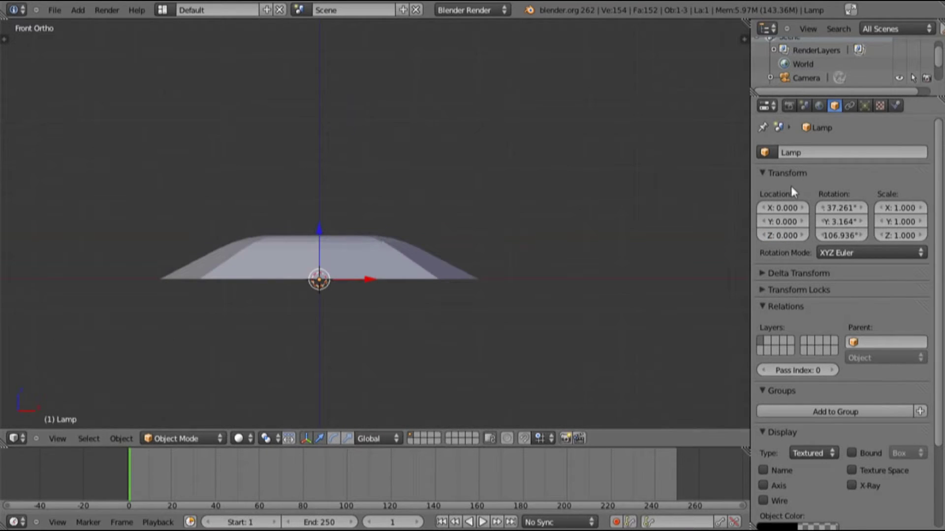
left_click(832, 207)
type("180")
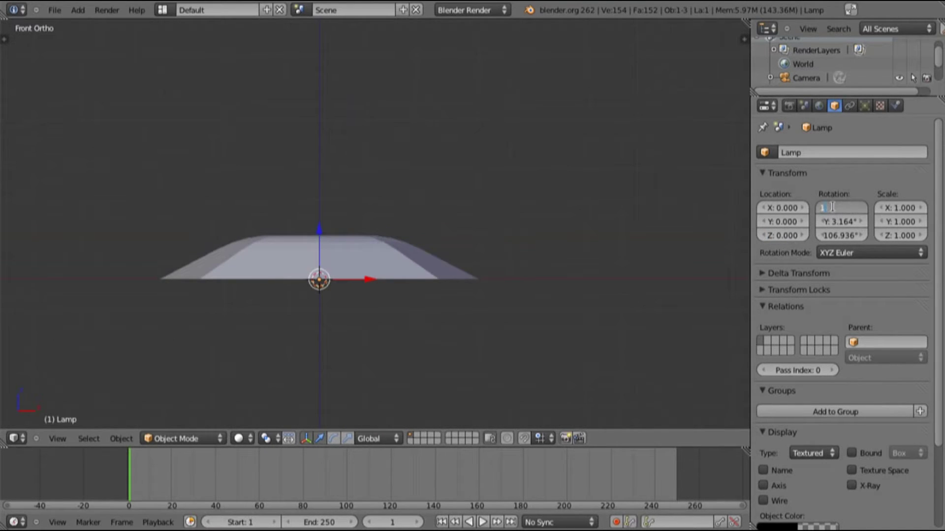
key("Return")
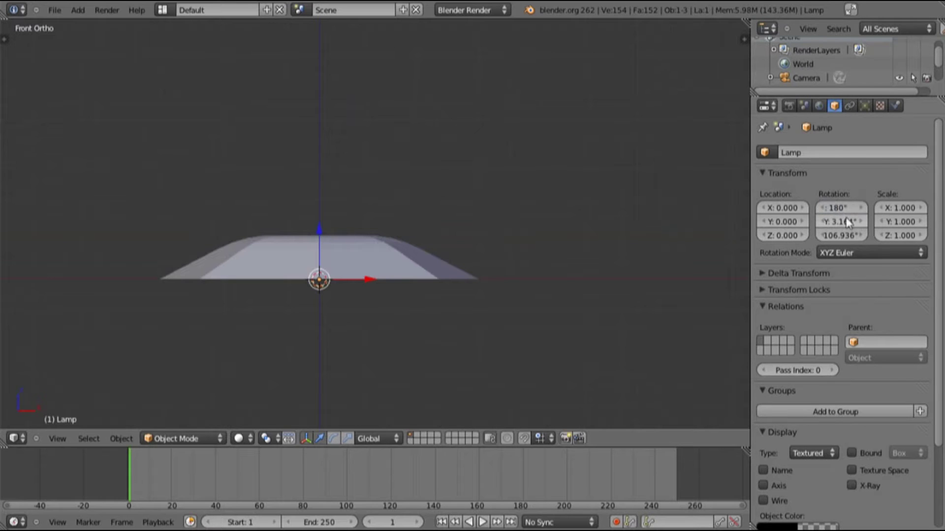
left_click(842, 221)
type("0")
key("Tab")
type("0")
key("Return")
Change the lamp type to Spot and raise it slightly along Z
left_click(865, 106)
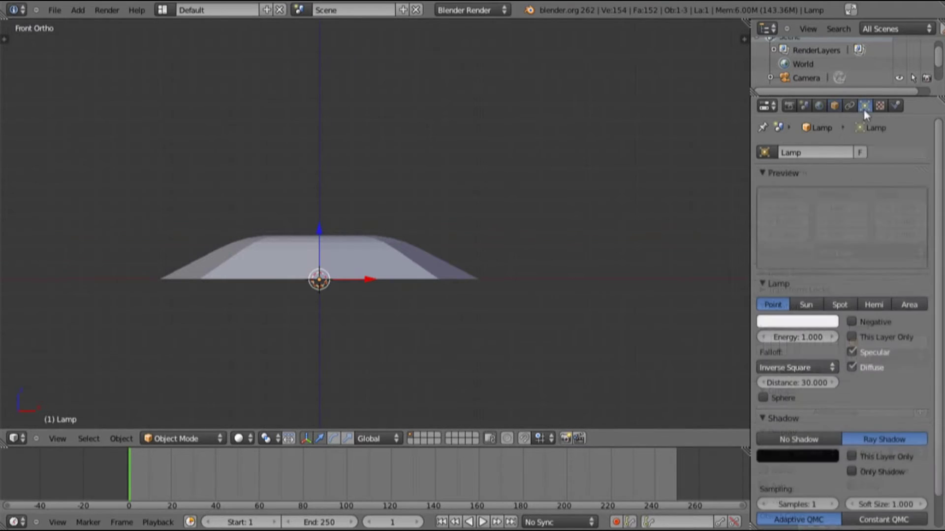
left_click(842, 305)
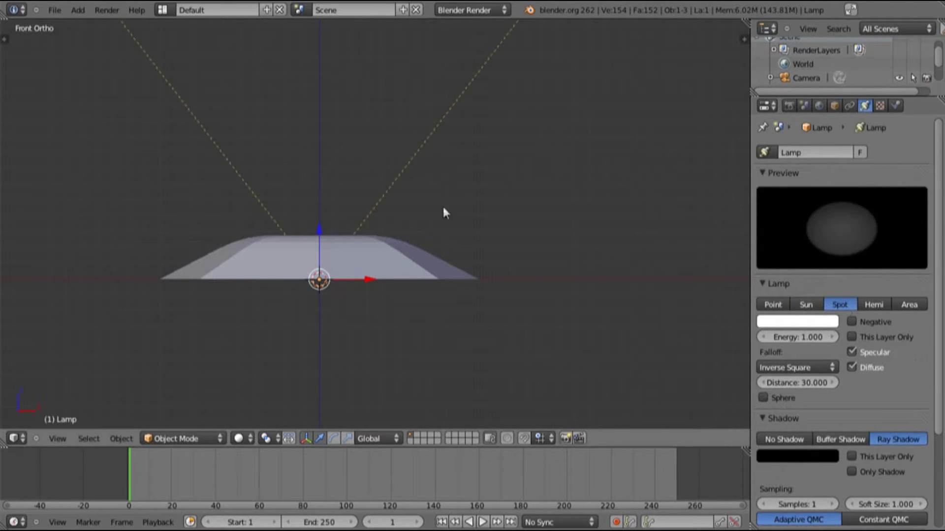
key("z")
left_click_drag(318, 235, 318, 215)
key("KP_Divide")
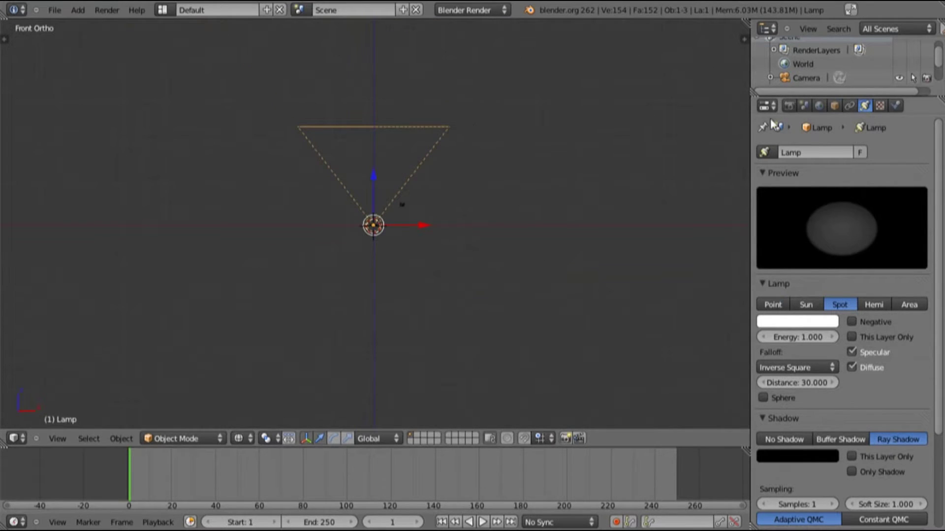
left_click(832, 107)
middle_click_drag(591, 143, 434, 157)
key("KP_1")
scroll(438, 170, "up", 4)
scroll(434, 157, "down", 4)
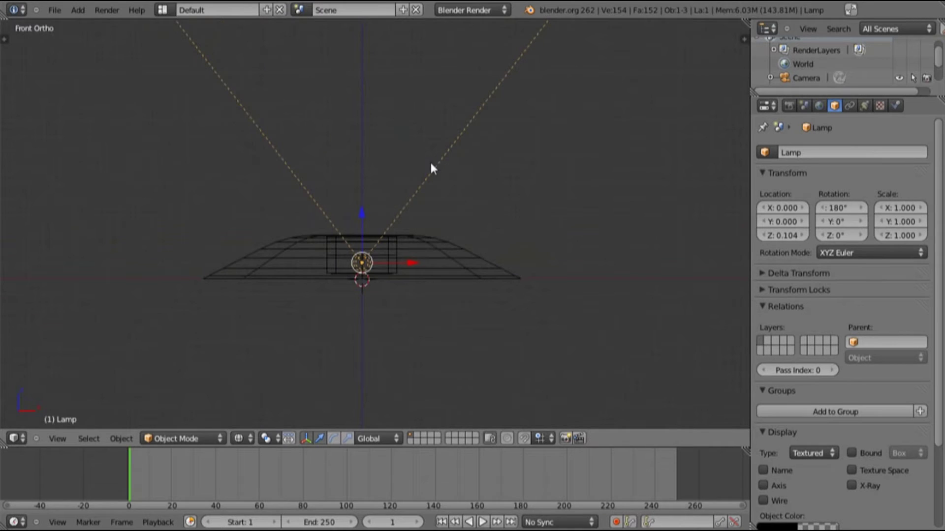
Reduce the spotlight's distance from 30 to 10
left_click(865, 106)
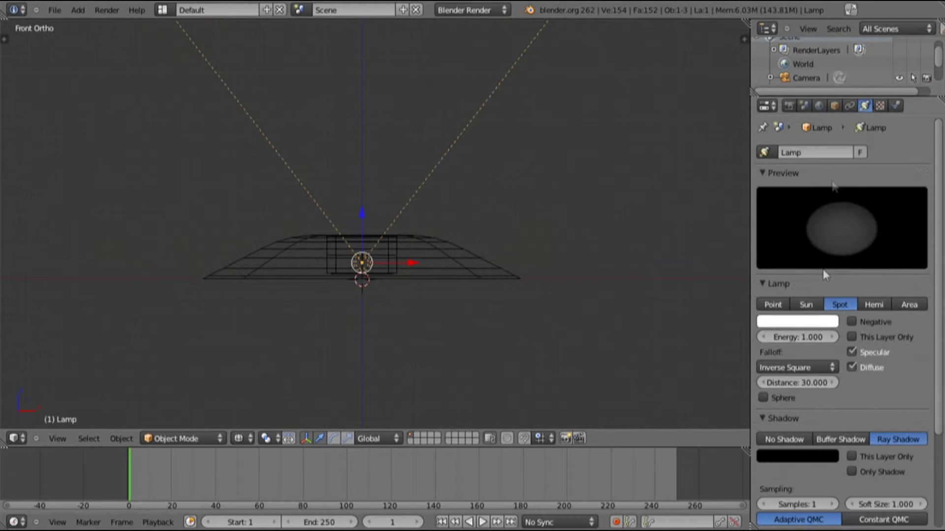
left_click(802, 387)
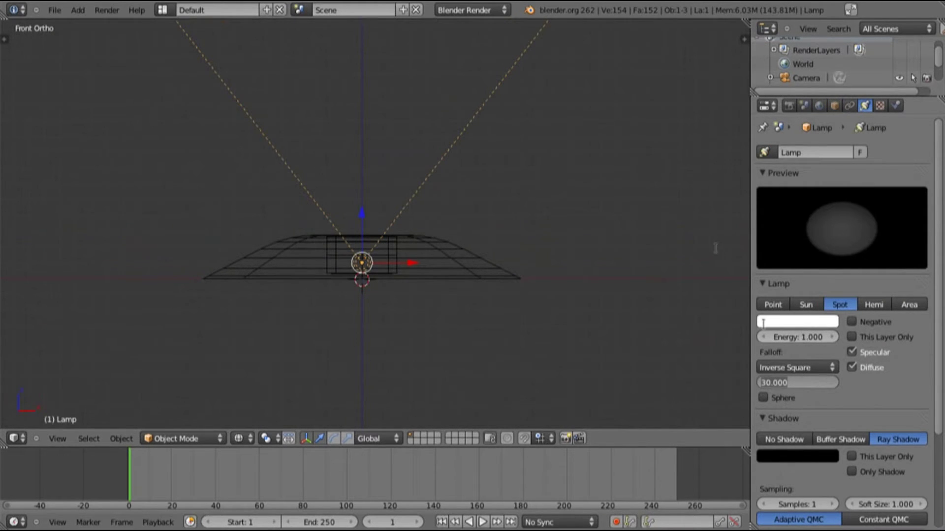
type("10")
key("Return")
scroll(521, 211, "down", 6)
scroll(522, 207, "down", 3)
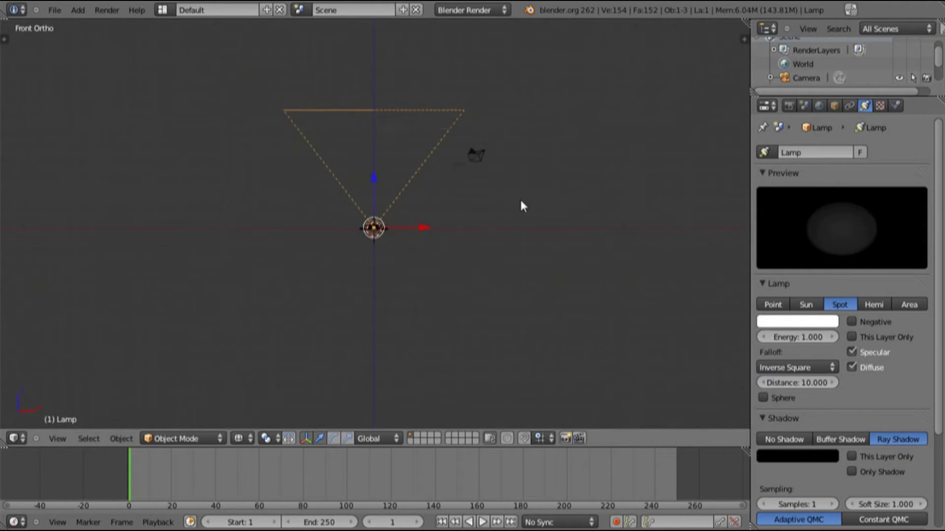
scroll(521, 206, "up", 3)
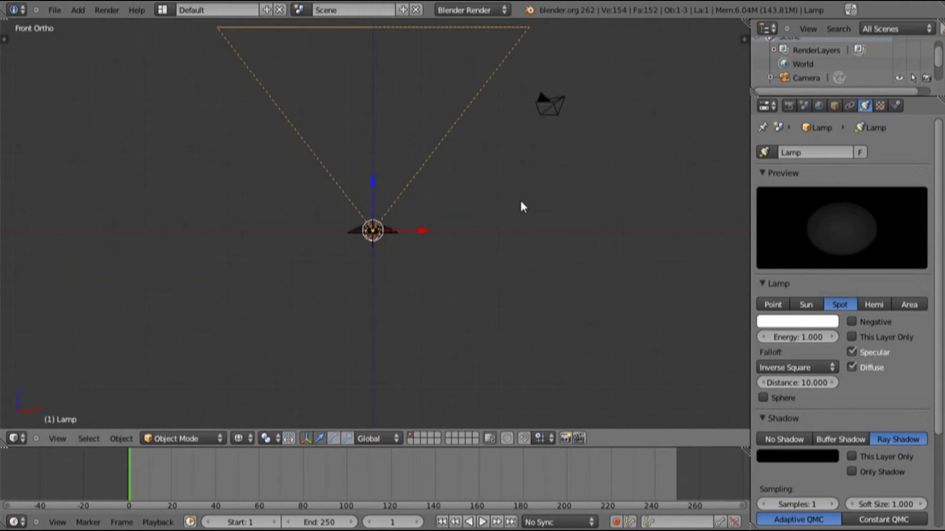
key("KP_0")
Move the camera, adjusting along Y in right view, until the dish sits low in frame
right_click(472, 119)
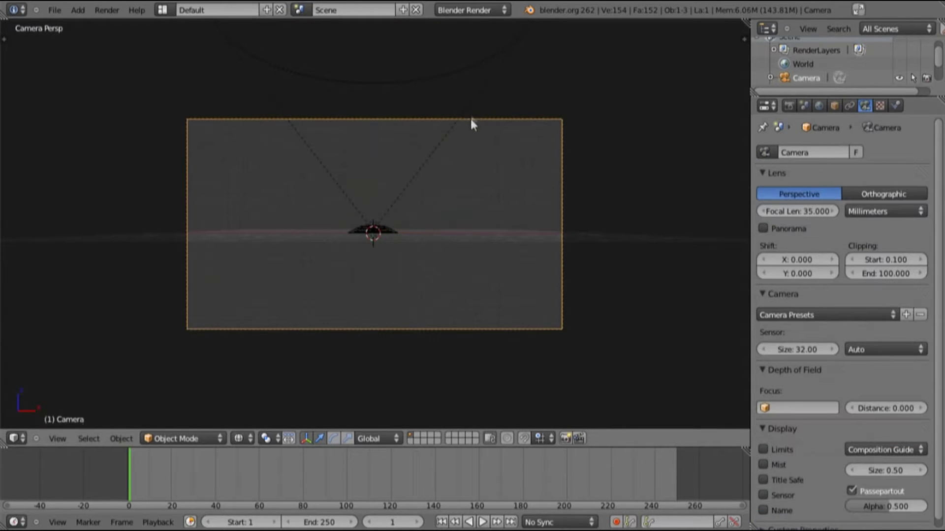
key("g")
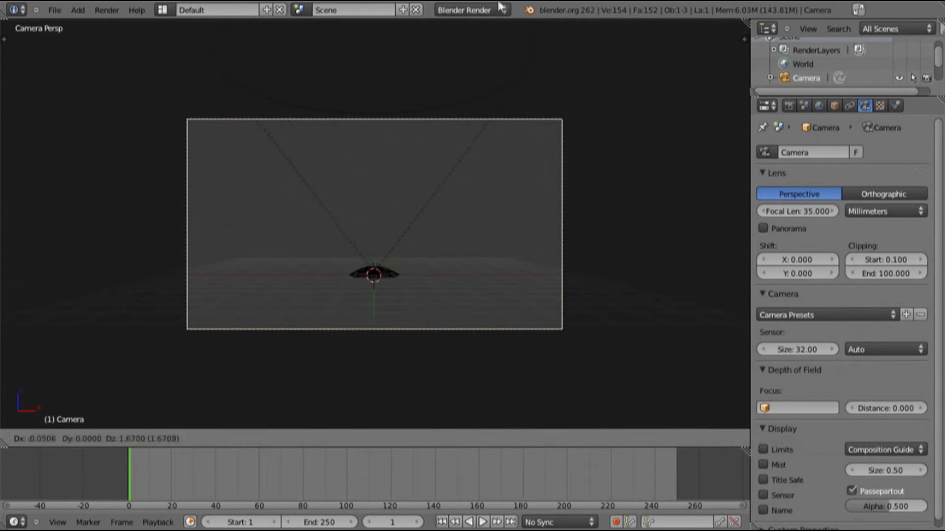
left_click(468, 161)
key("g")
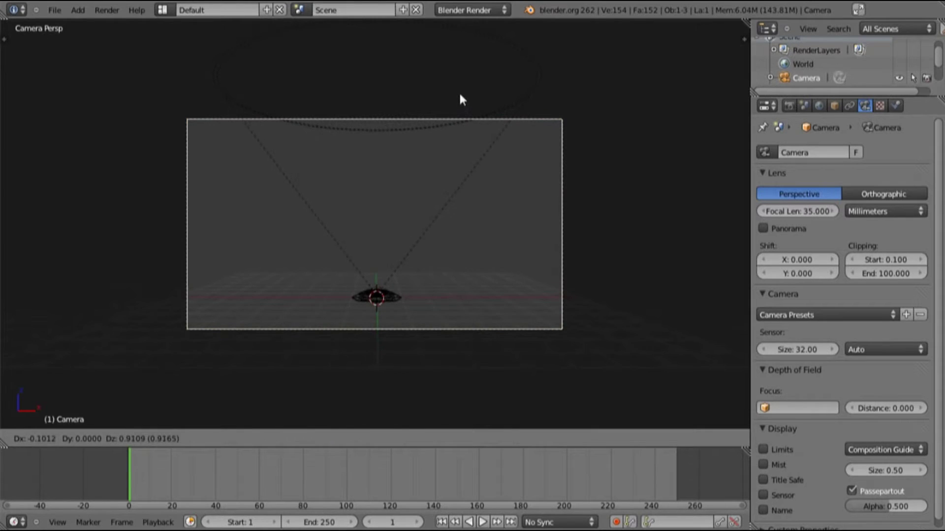
right_click(459, 96)
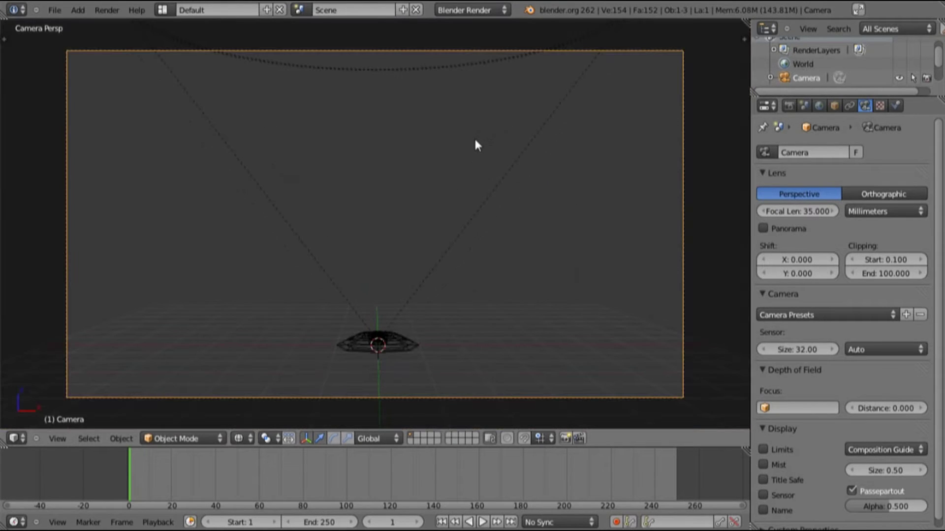
key("KP_3")
scroll(474, 152, "down", 4)
left_click_drag(295, 203, 259, 197)
key("KP_0")
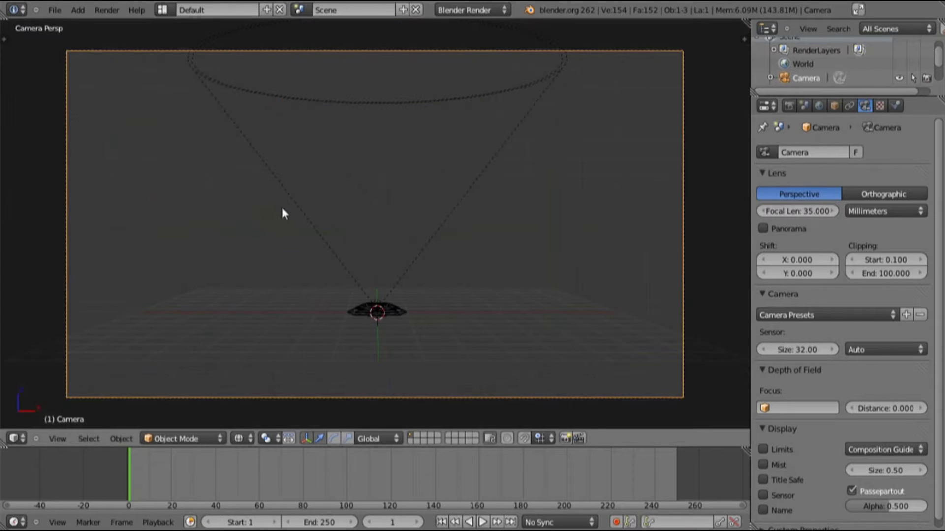
key("g")
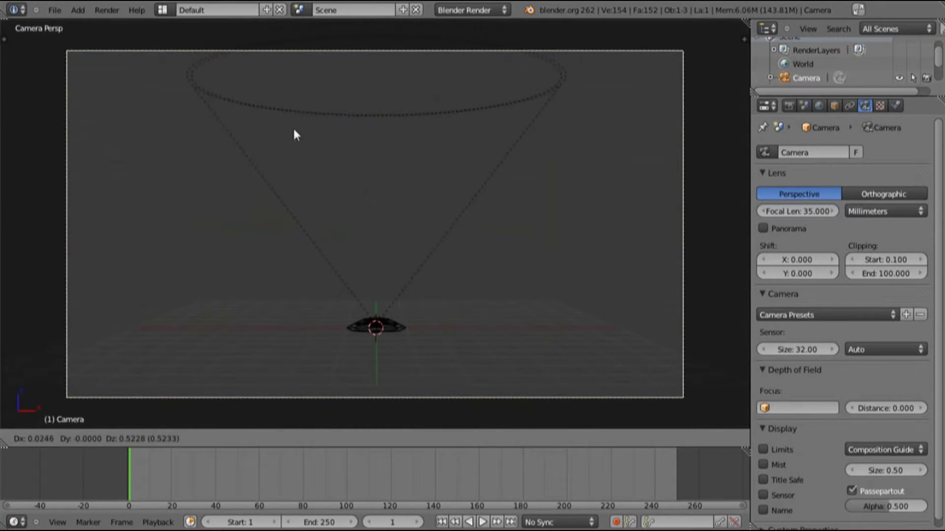
left_click(293, 123)
key("shift+a")
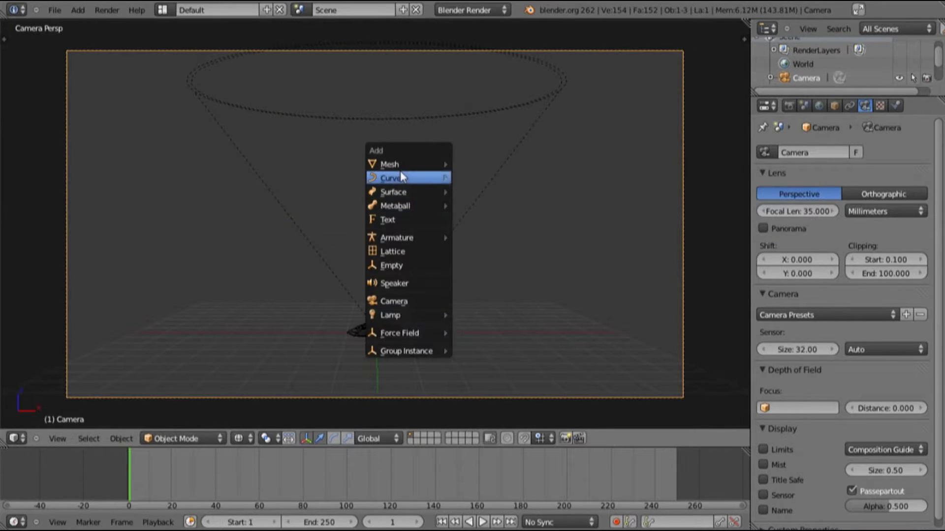
Add a plane and scale it up tenfold to form a floor
mouse_move(395, 164)
left_click(478, 165)
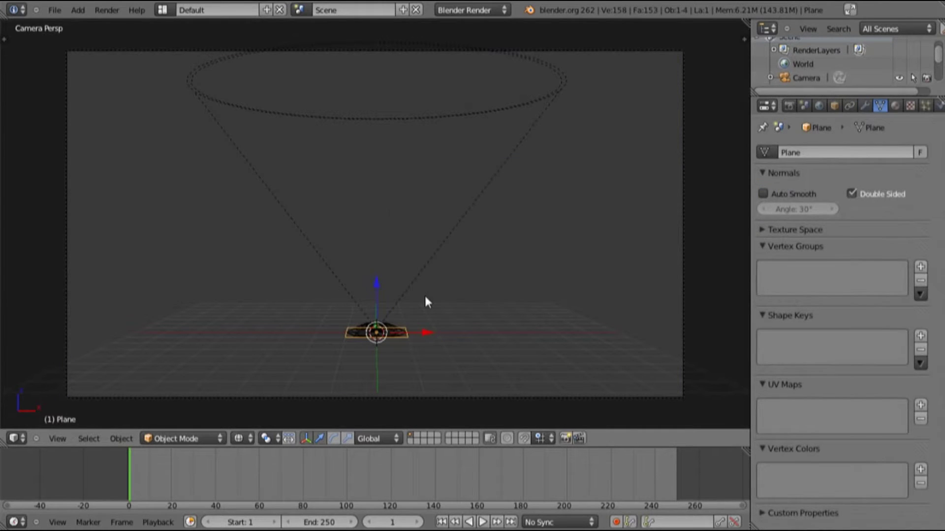
key("s")
left_click(887, 256)
type("s10")
key("Return")
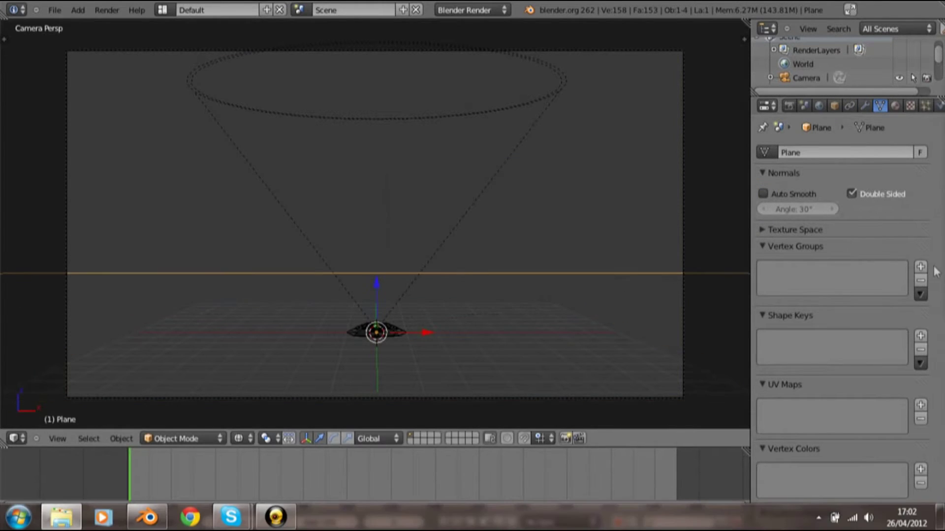
Switch to the front orthographic view of the plane and camera
left_click(608, 232)
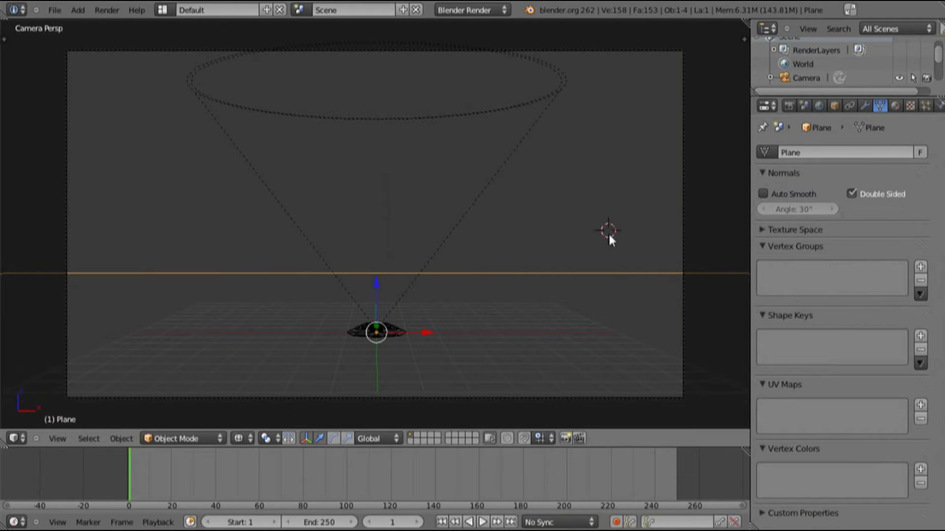
middle_click_drag(608, 232, 603, 225)
key("KP_5")
scroll(586, 211, "up", 5)
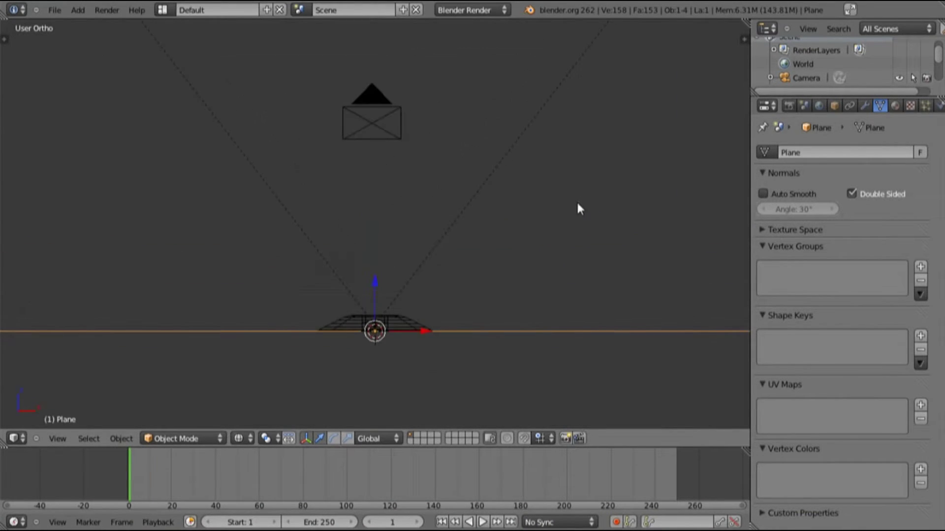
key("KP_1")
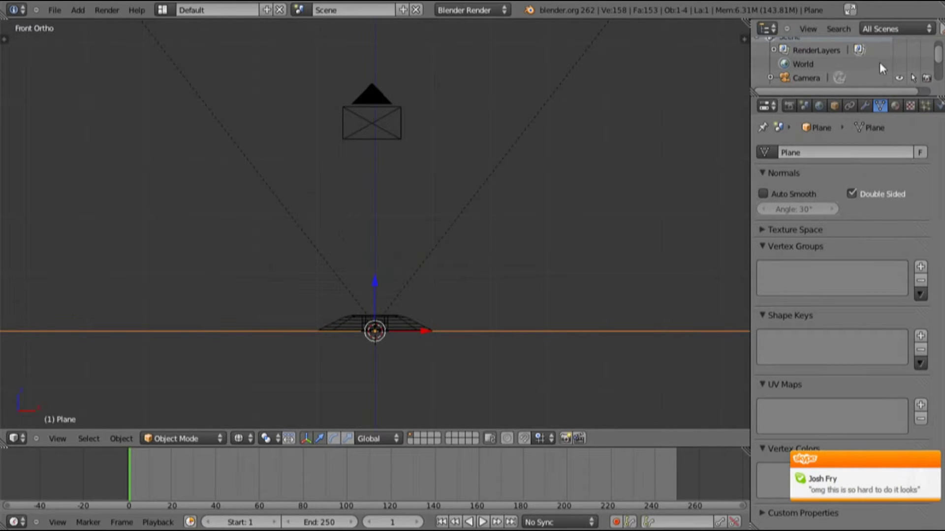
Set the render resolution percentage to 100% of 1920×1080
left_click(787, 106)
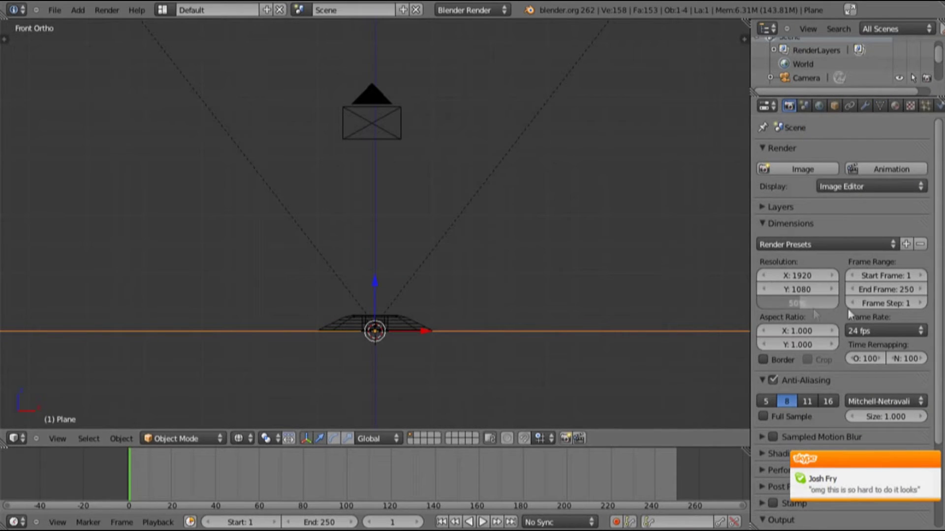
left_click_drag(812, 303, 843, 303)
scroll(854, 236, "down", 5)
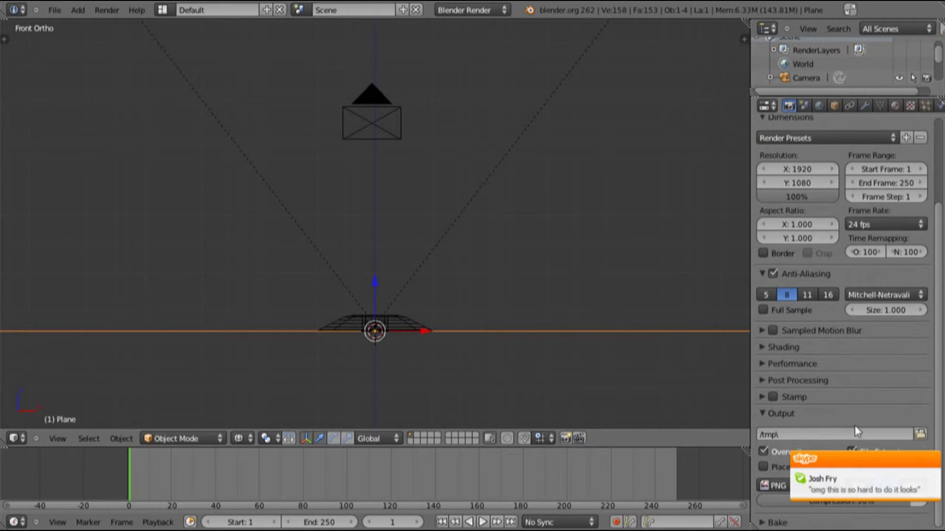
scroll(846, 75, "up", 1)
scroll(812, 213, "up", 3)
scroll(813, 213, "up", 1)
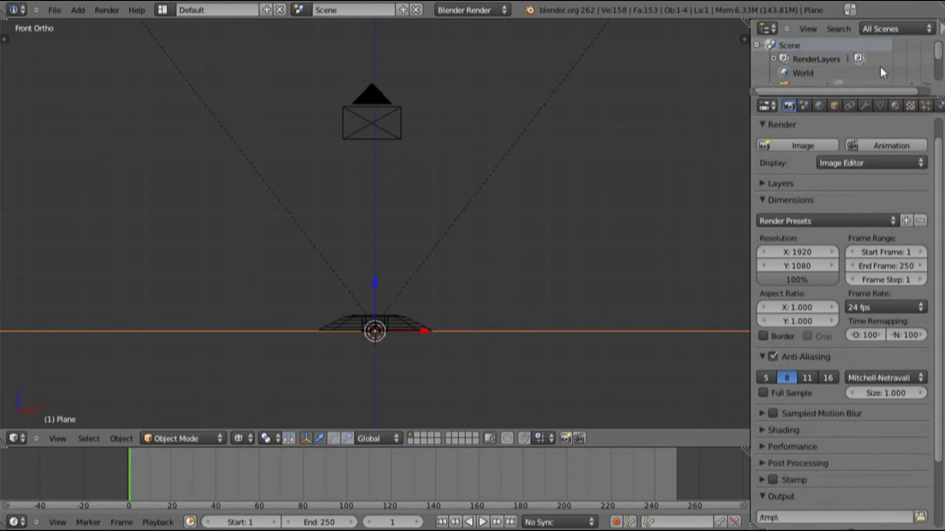
scroll(880, 66, "down", 2)
Hide the camera and view the recentred plane from the front with solid shading
left_click(899, 44)
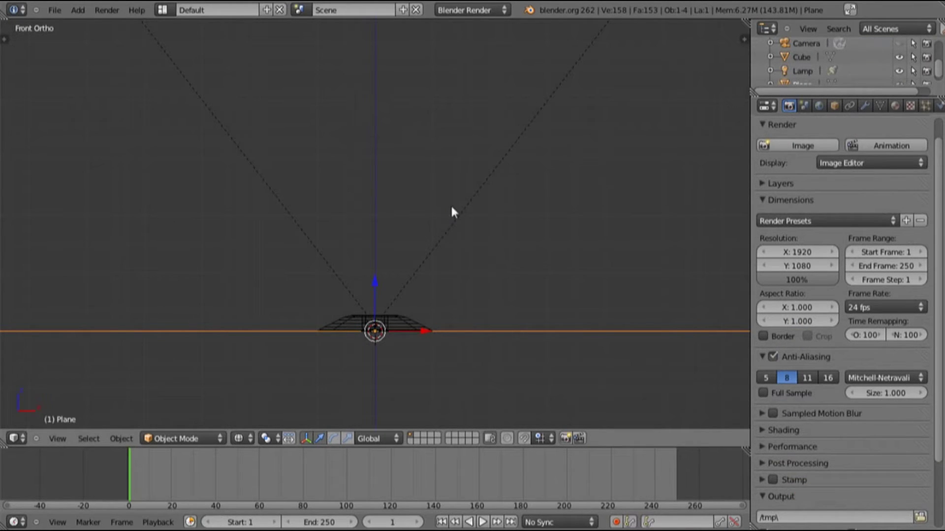
middle_click_drag(450, 204, 473, 318, "shift")
mouse_move(510, 226)
middle_mouse_down("shift")
mouse_move(559, 155)
mouse_move(473, 247)
middle_mouse_up("shift")
key("z")
key("KP_2")
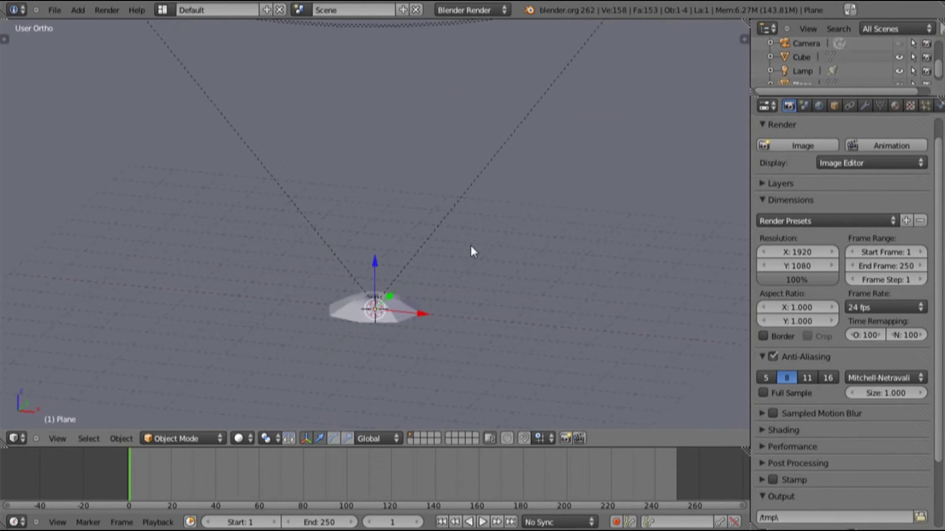
key("KP_1")
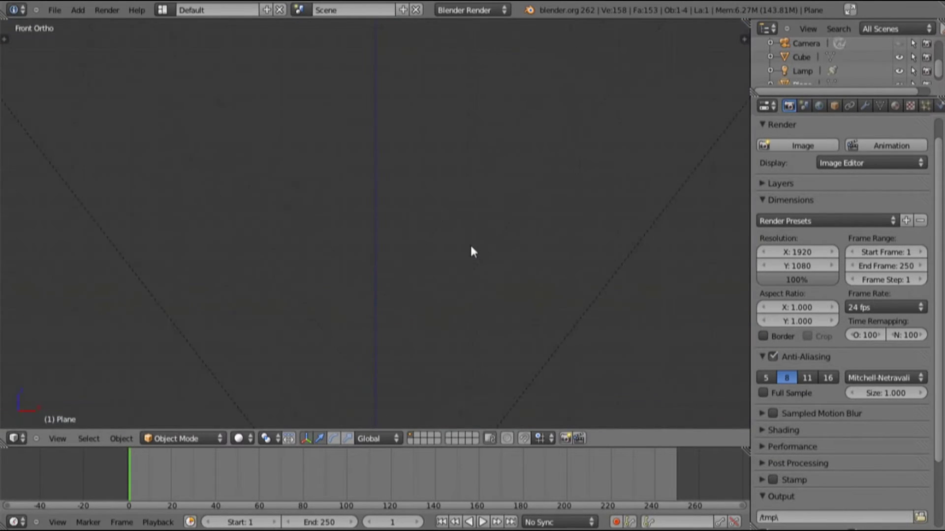
right_click(494, 188)
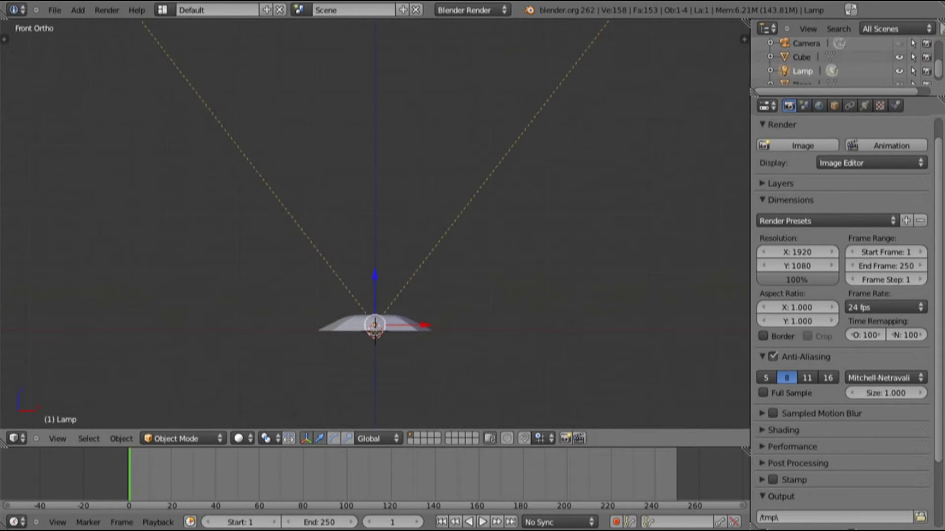
Make the spot lamp light blue with buffer shadows
left_click(864, 105)
left_click(816, 323)
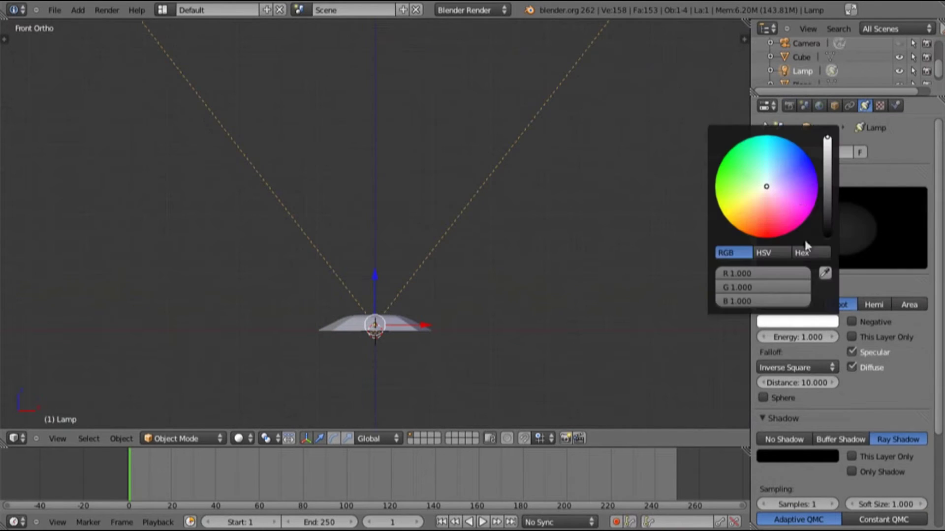
left_click_drag(800, 164, 798, 155)
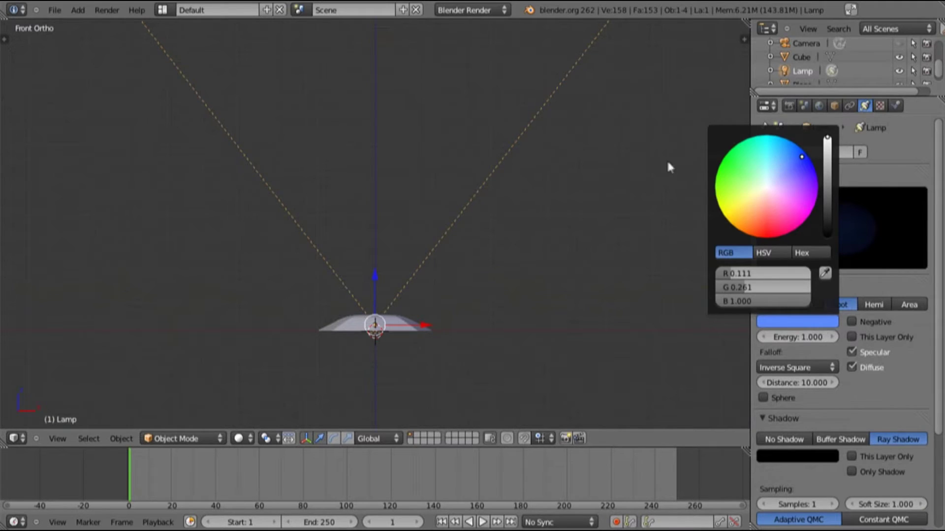
scroll(649, 236, "down", 3, "shift")
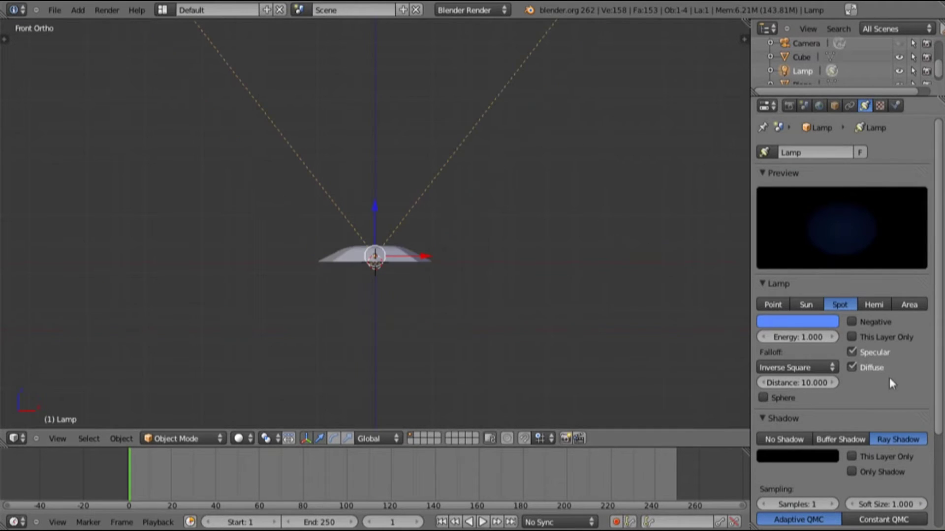
left_click(864, 434)
Enable the spotlight halo and set its step to 3
scroll(821, 415, "down", 8)
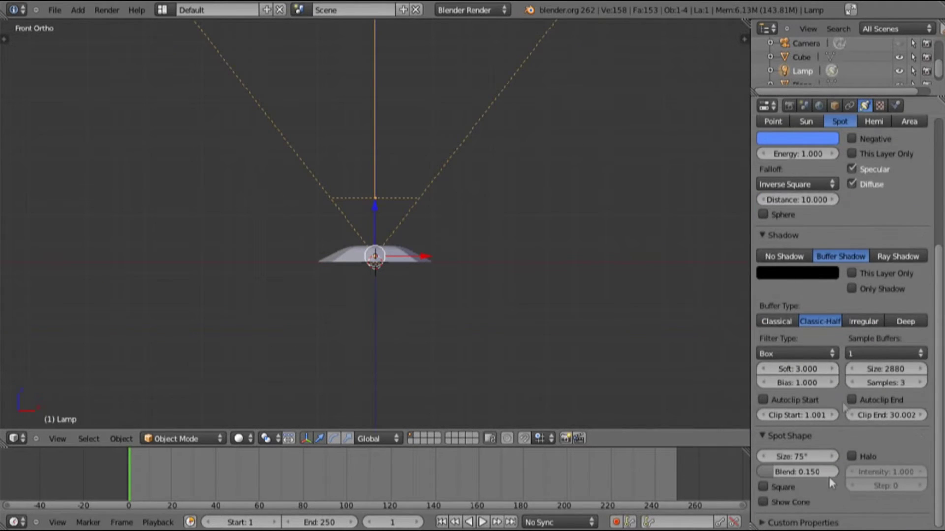
left_click(858, 456)
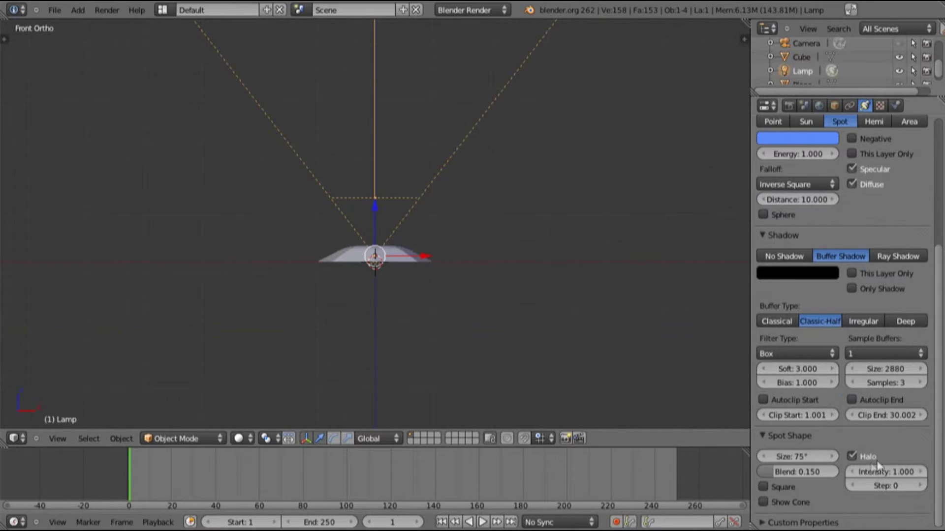
left_click(873, 482)
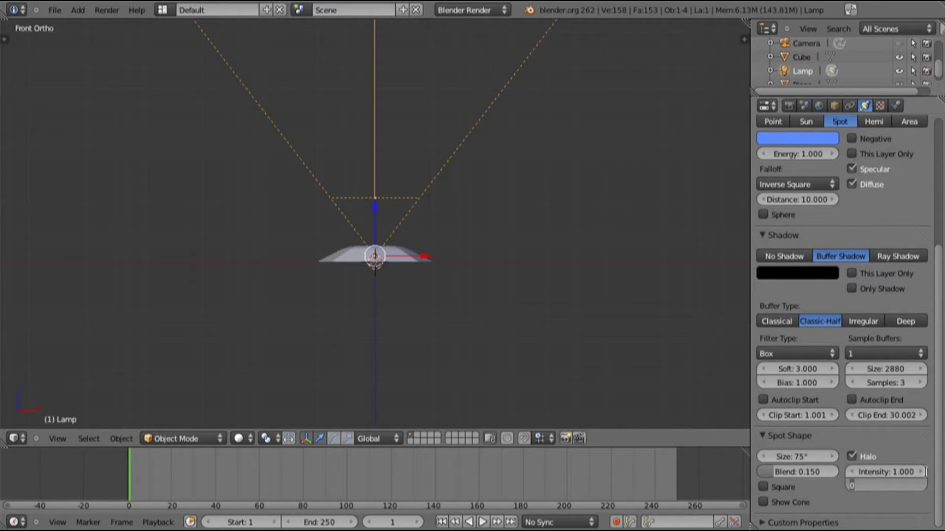
type("12")
key("Return")
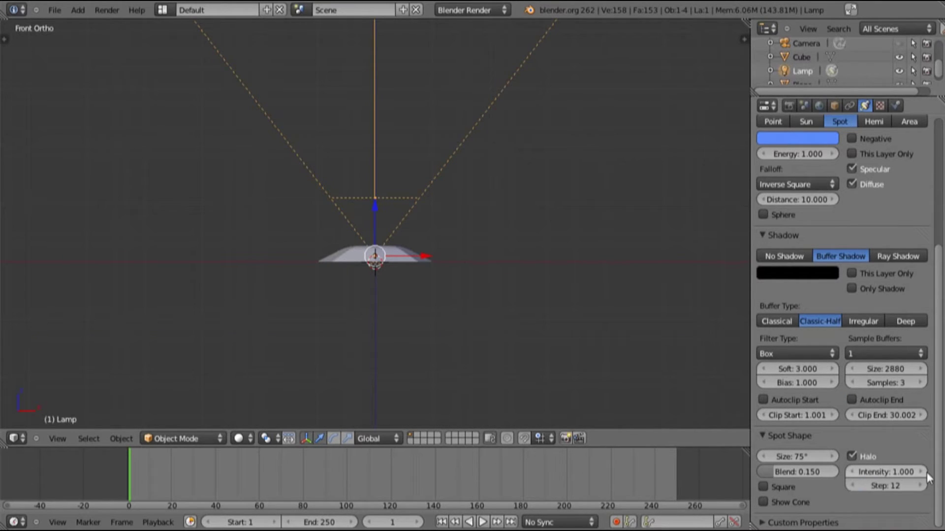
left_click(890, 489)
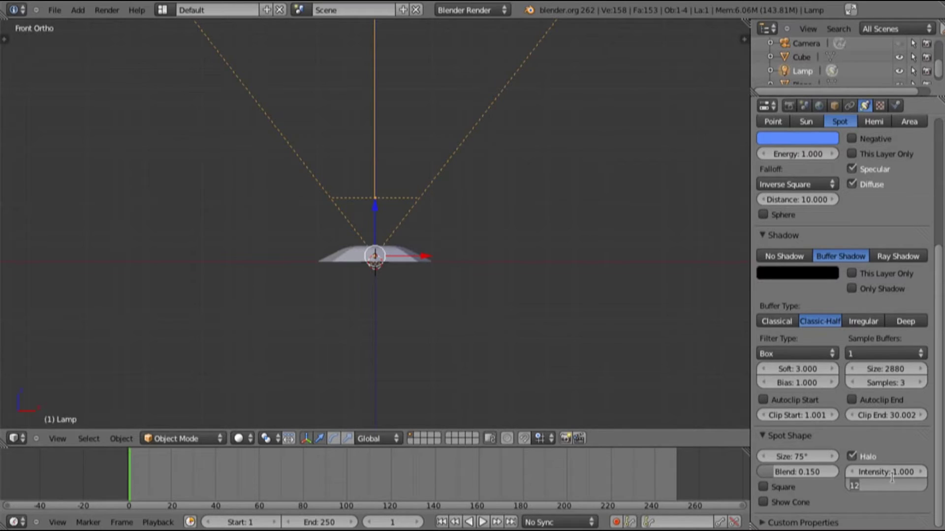
type("3")
key("Return")
scroll(399, 224, "down", 5)
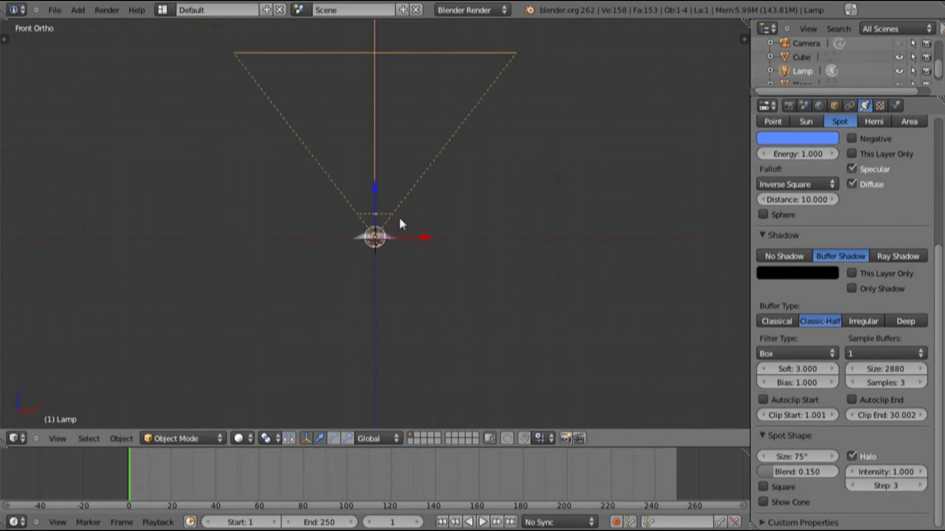
left_click(819, 107)
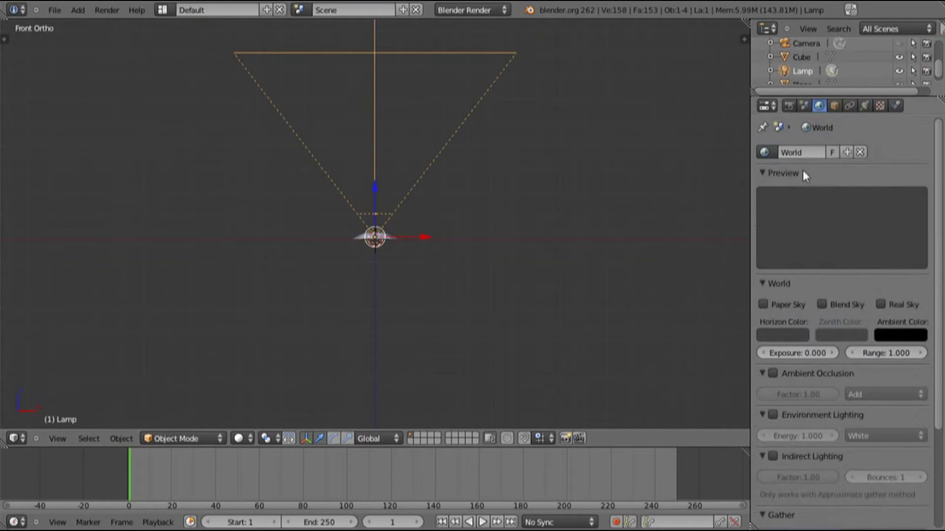
Set the world horizon colour to black and check a test render of the blue halo cone
left_click(770, 336)
left_click_drag(875, 215, 876, 248)
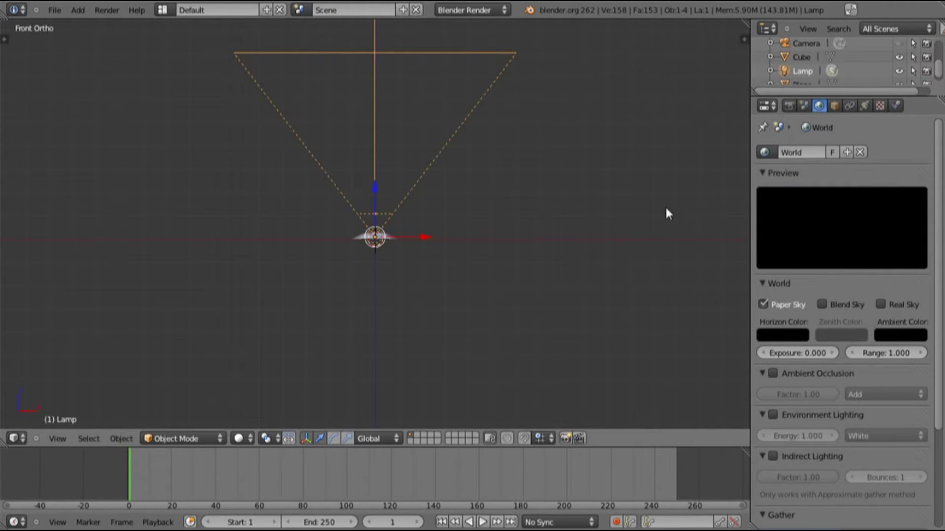
key("F12")
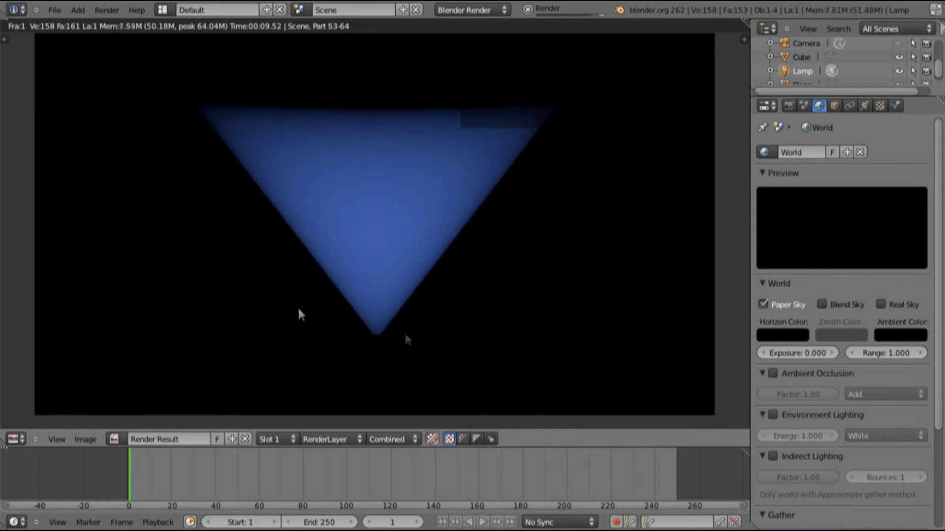
key("Escape")
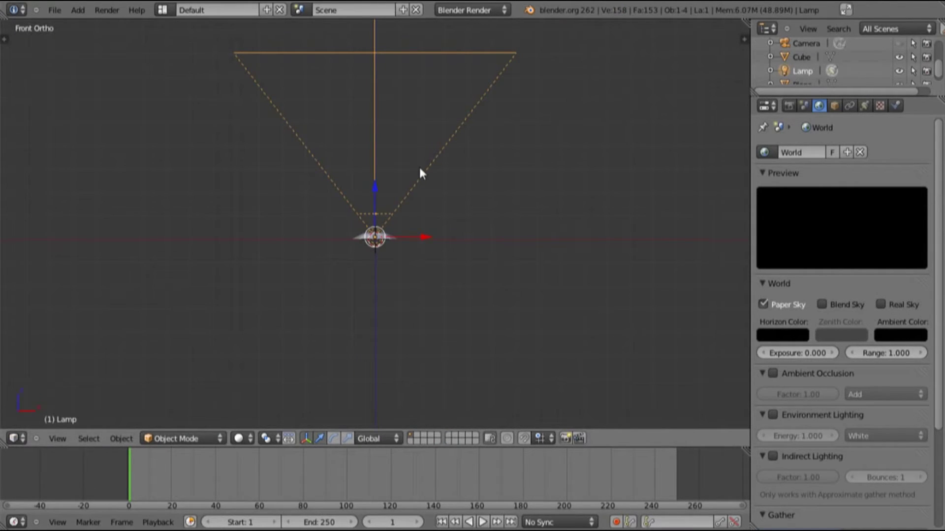
Add a point lamp at the 3D cursor and raise it above the plane
key("shift+a")
key("Escape")
key("shift+a")
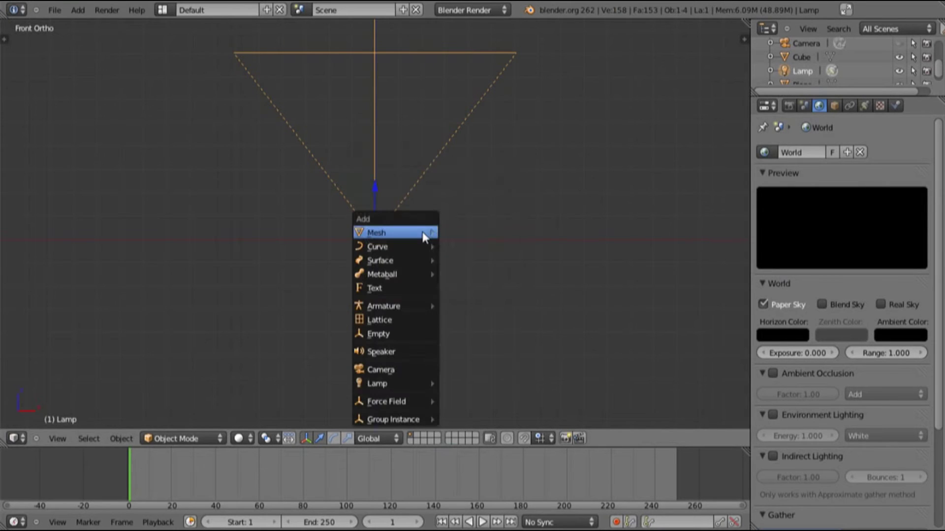
left_click(386, 351)
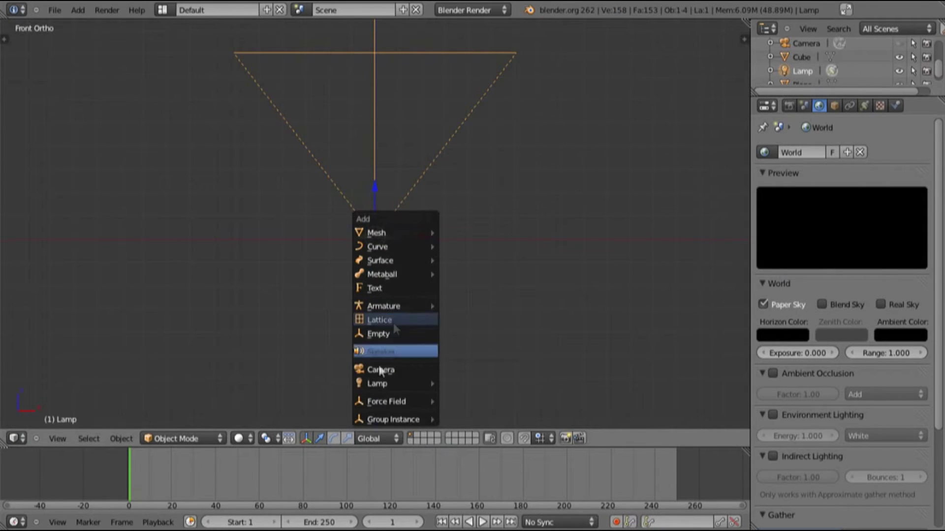
mouse_move(389, 383)
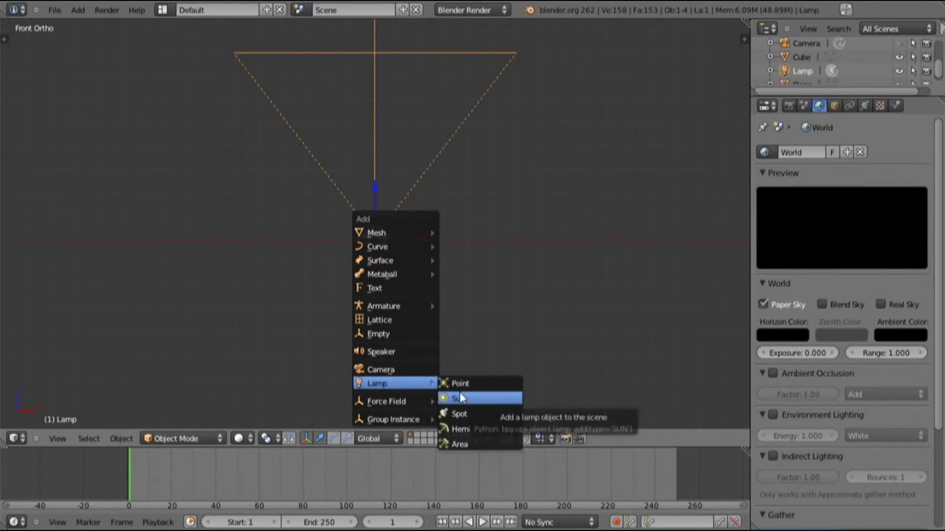
left_click(457, 385)
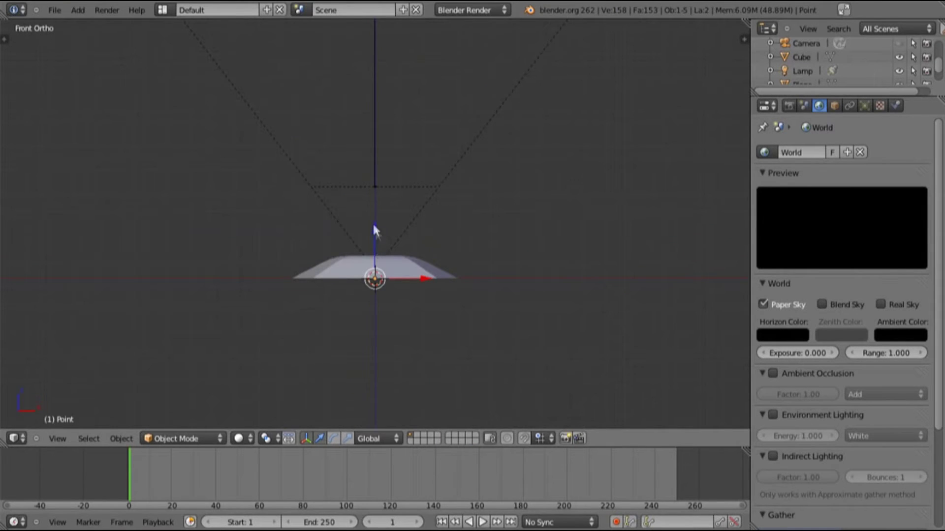
left_click_drag(373, 225, 370, 175)
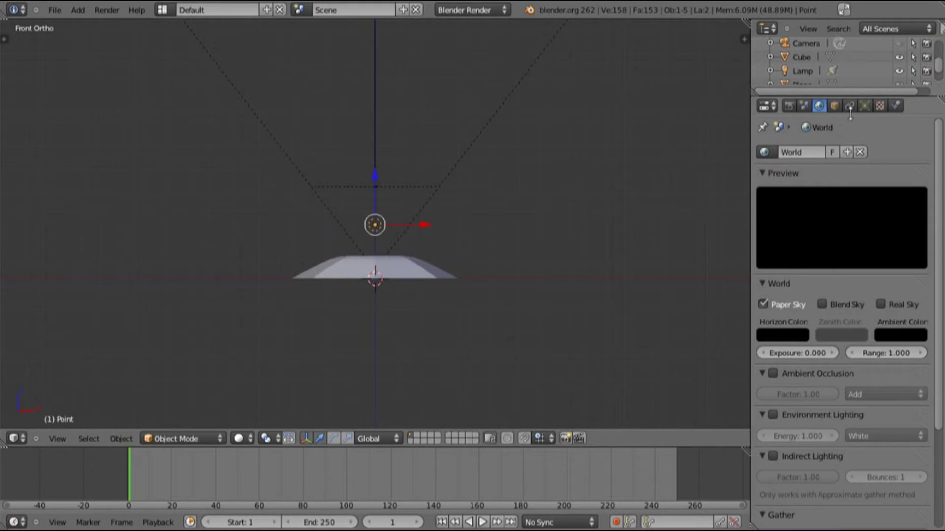
Give the point lamp energy 0.4 and a light blue colour
left_click(865, 106)
left_click(811, 337)
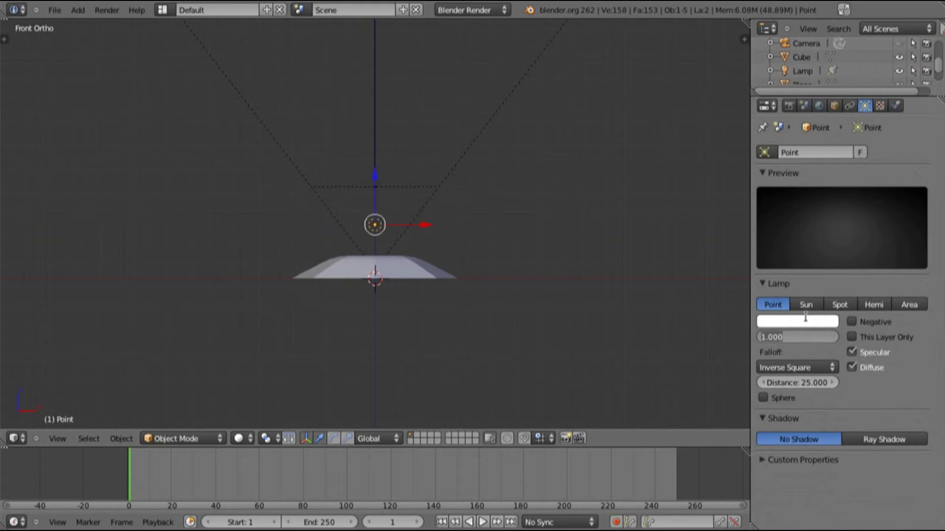
type("0.4")
key("Return")
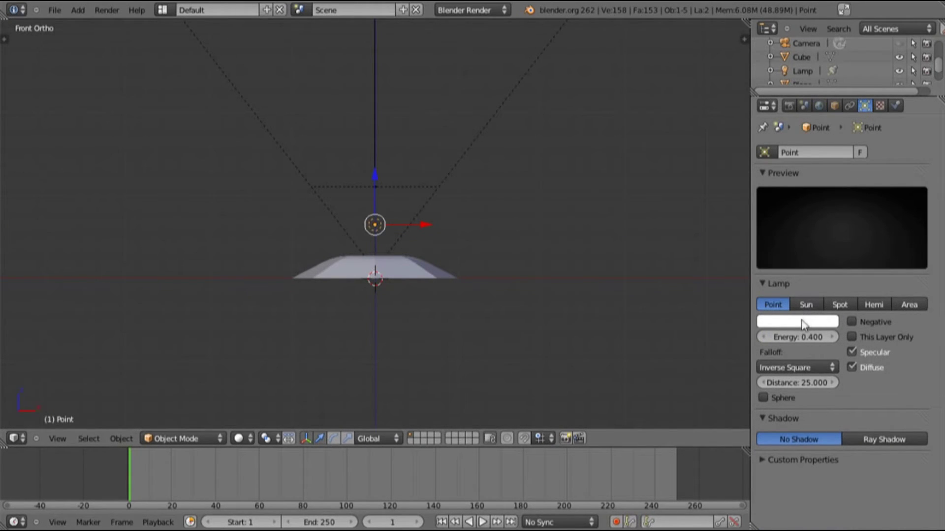
left_click(805, 321)
left_click(788, 156)
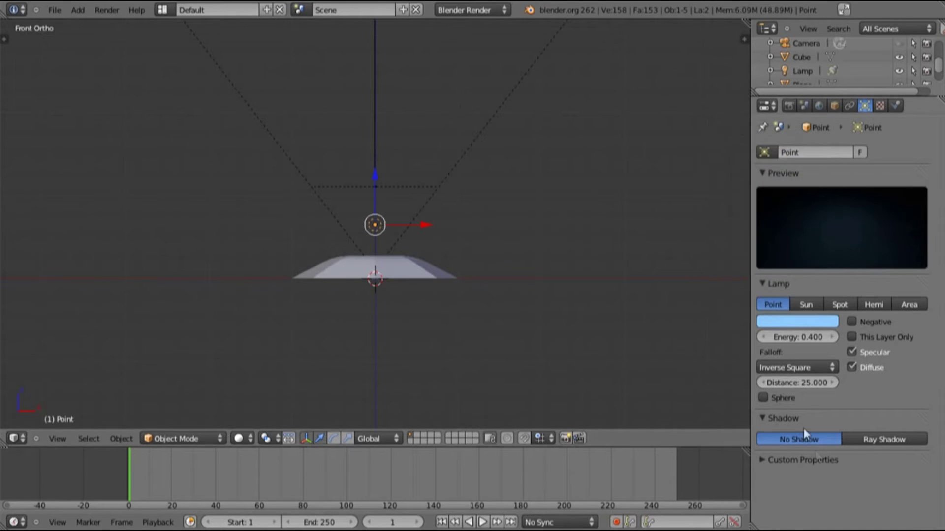
Set the point lamp's distance to 5 with Sphere falloff and render a preview
left_click(802, 384)
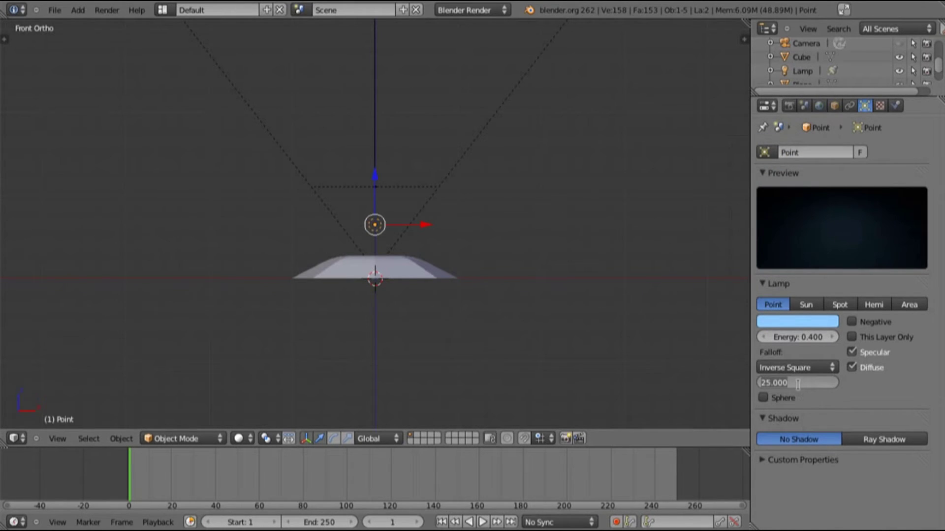
type("5")
key("Return")
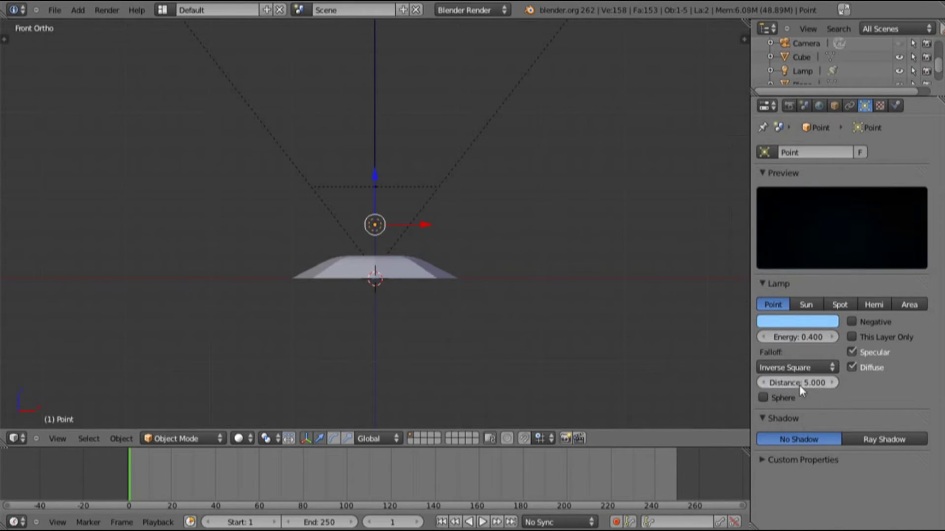
left_click(763, 397)
scroll(450, 241, "down", 5)
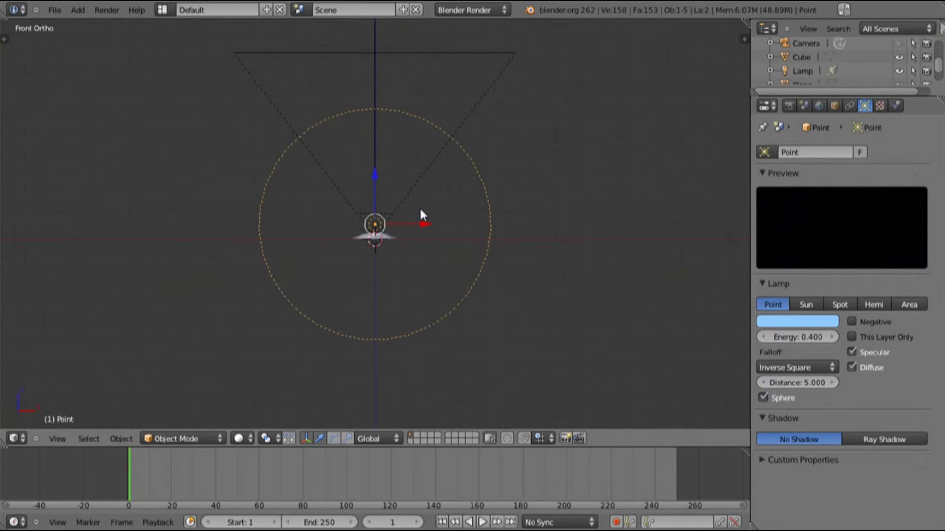
key("F12")
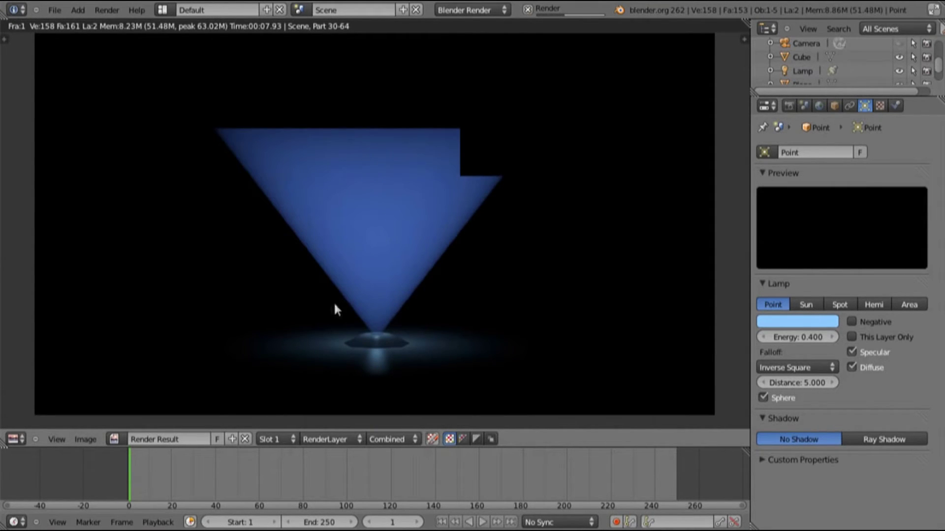
Turn on This Layer Only and turn off Specular for the point lamp, then re-render
left_click(851, 337)
left_click(852, 353)
key("F12")
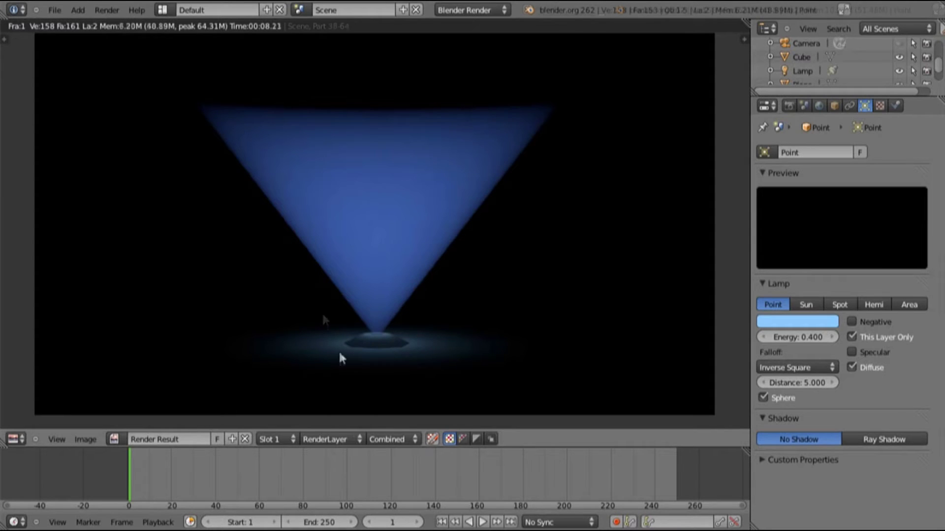
key("Escape")
scroll(457, 258, "up", 5)
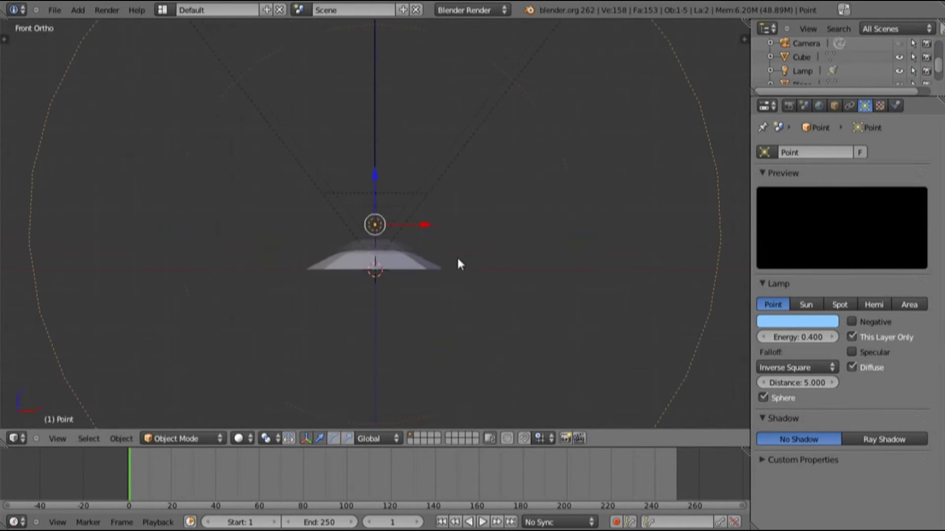
Add a Suzanne monkey mesh to the scene
right_click(468, 167)
scroll(478, 252, "down", 2)
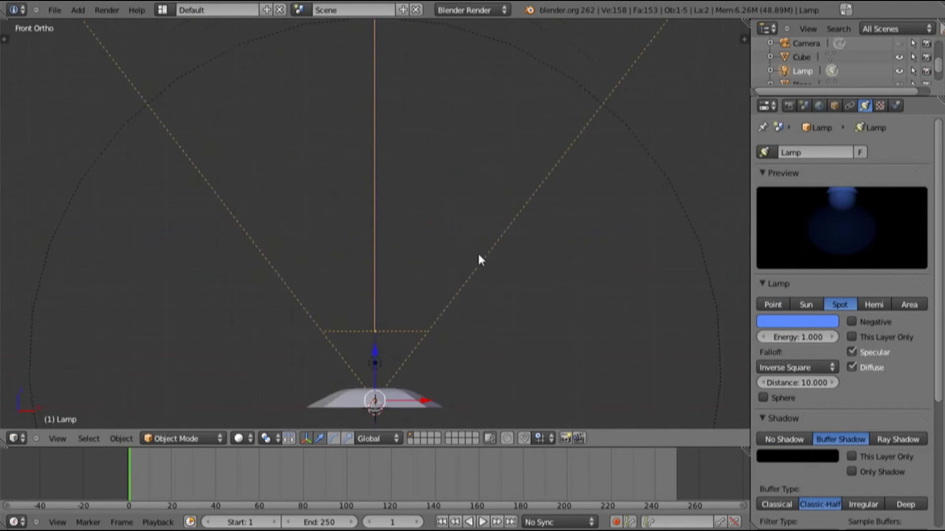
scroll(457, 187, "down", 3)
key("shift+a")
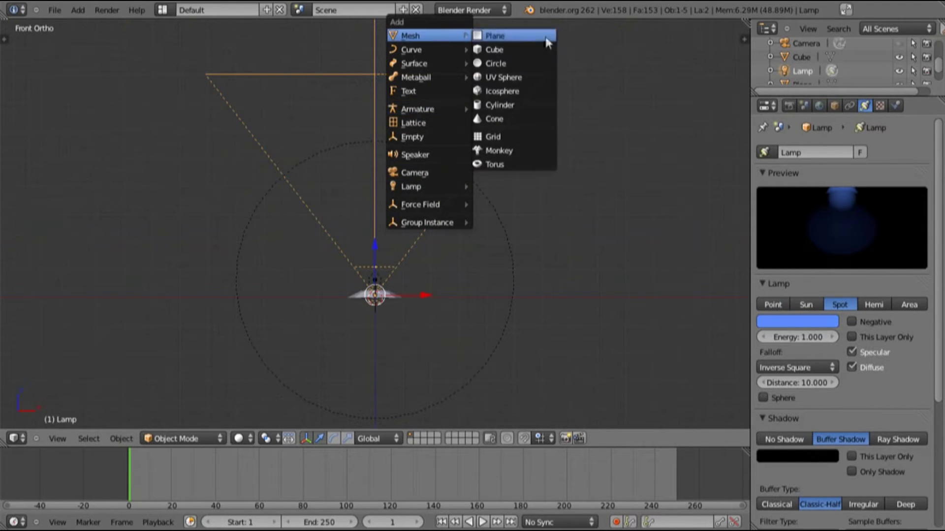
left_click(500, 151)
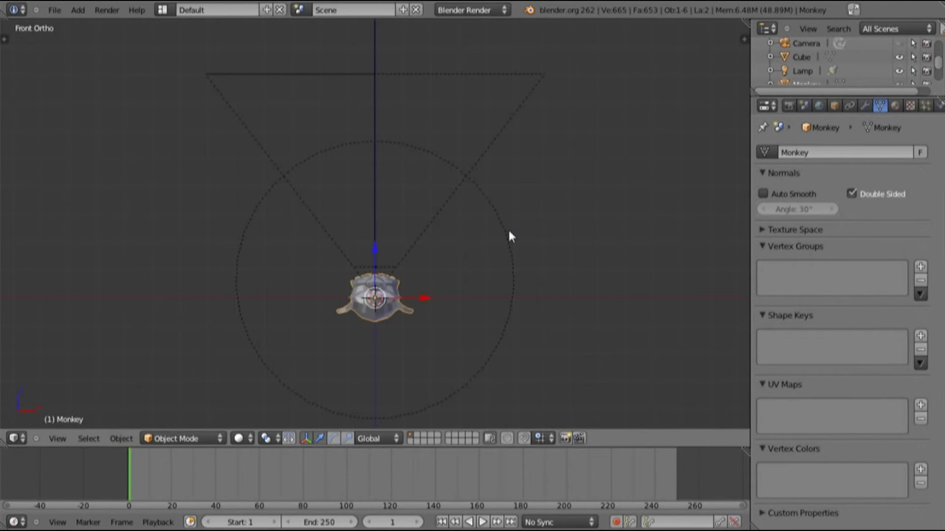
In Right view, rotate Suzanne 270 degrees and raise her above the emitter to Z 4.523
key("KP_3")
type("r")
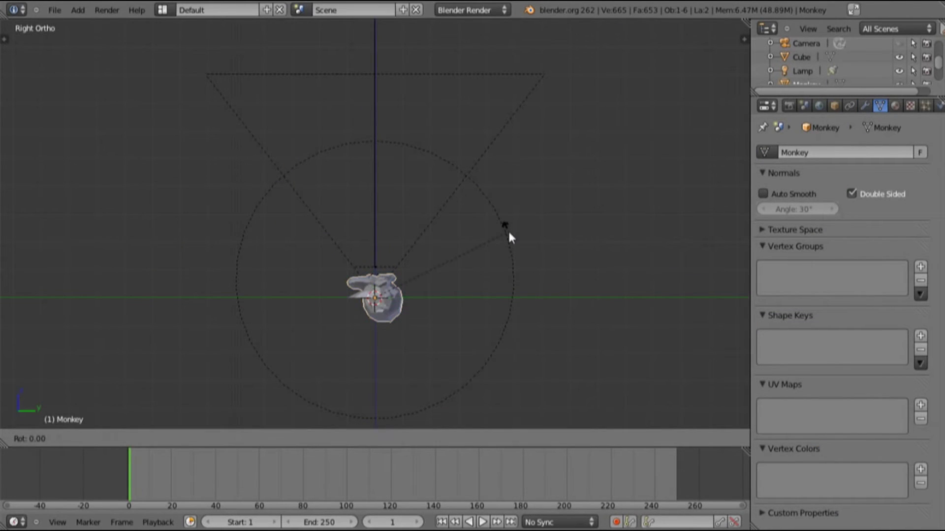
type("270")
key("Return")
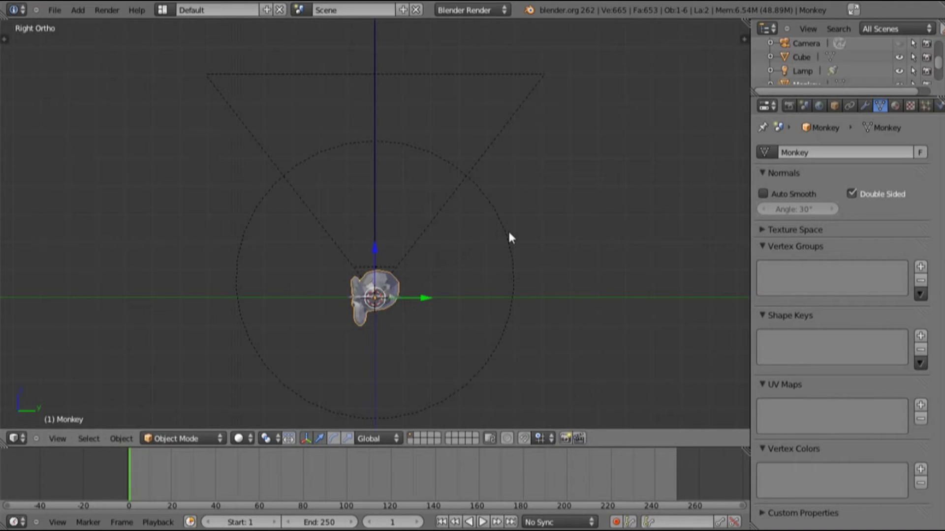
key("g")
key("Escape")
left_click_drag(375, 253, 370, 128)
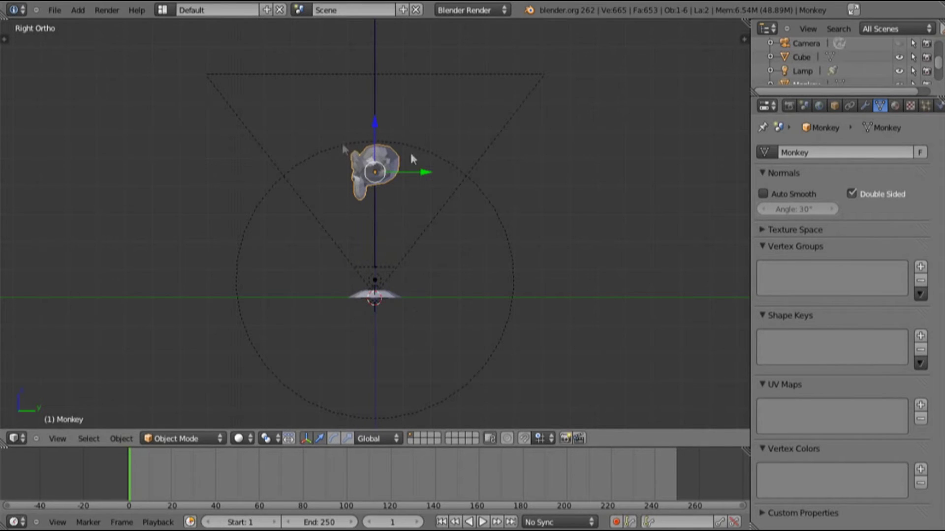
middle_click_drag(266, 224, 381, 250)
Add a Subdivision Surface modifier to Suzanne and apply it permanently
key("t")
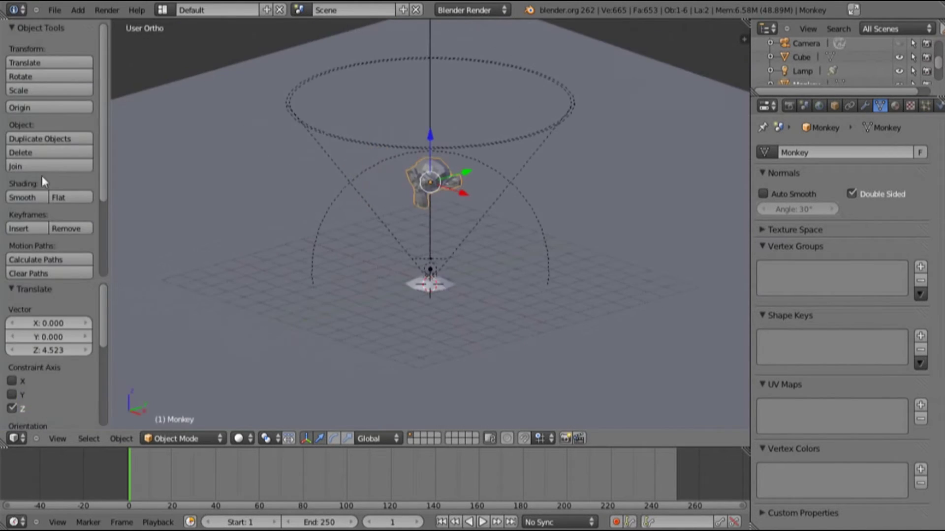
key("t")
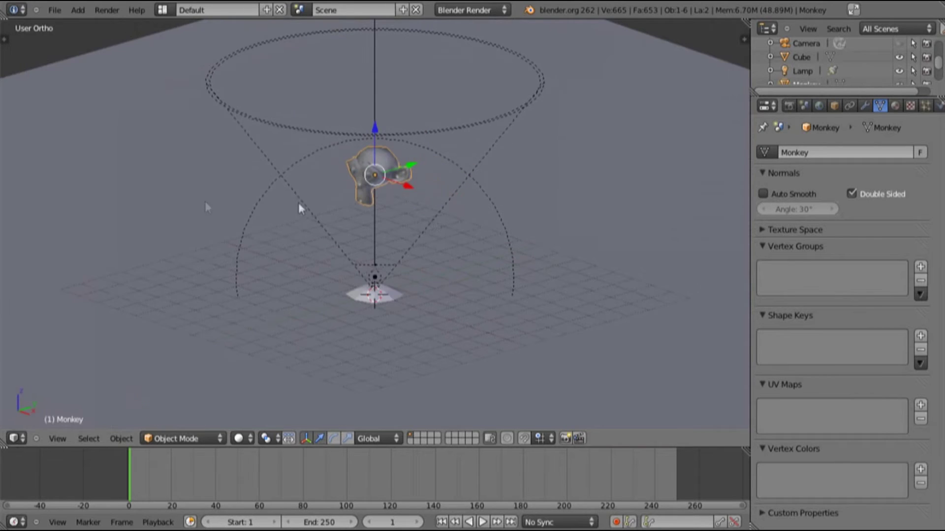
left_click(865, 106)
key("KP_1")
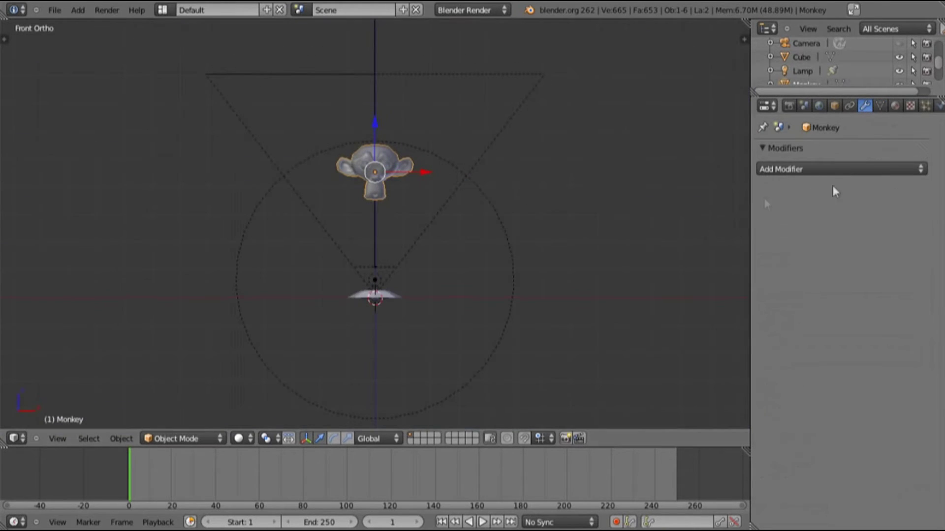
left_click(832, 170)
left_click(638, 380)
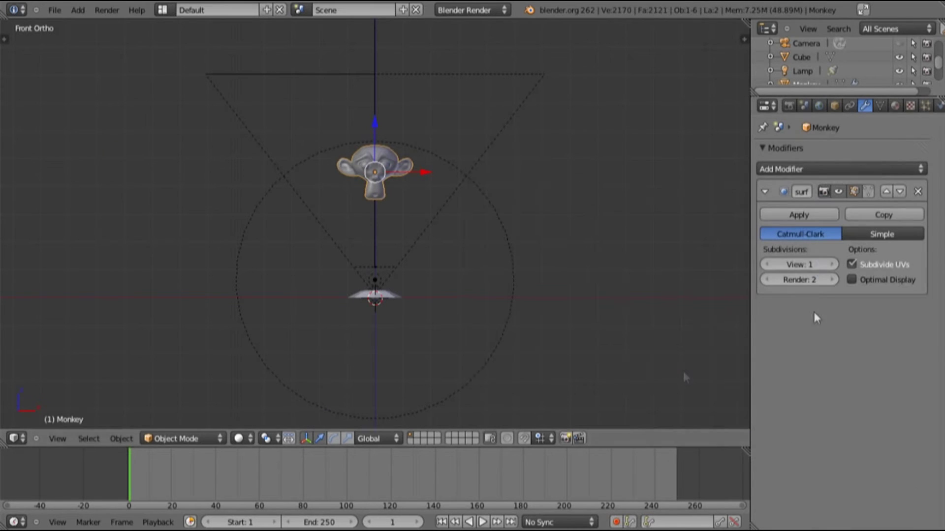
left_click(784, 214)
scroll(383, 194, "up", 7)
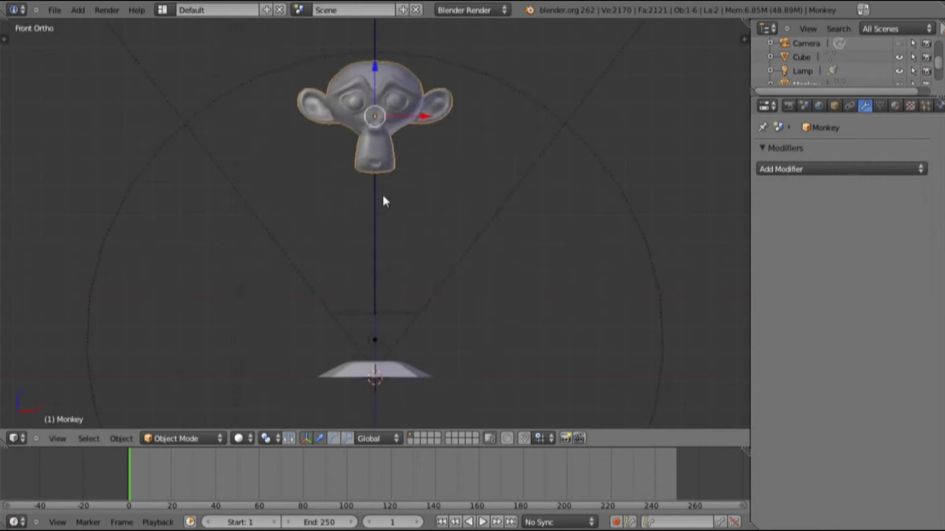
scroll(383, 199, "down", 4)
scroll(384, 199, "up", 5)
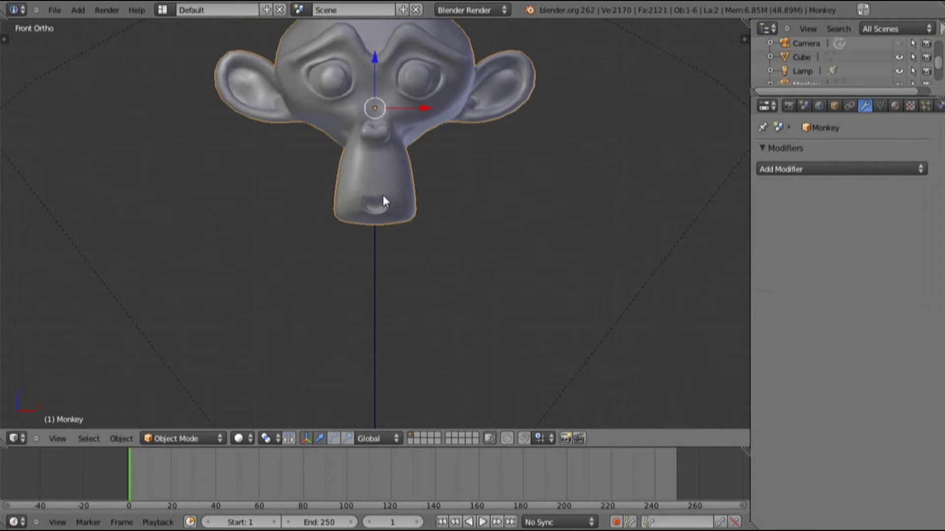
Create Material.001 for the monkey and set its Specular Intensity to 0.200
scroll(383, 199, "down", 4)
left_click(893, 106)
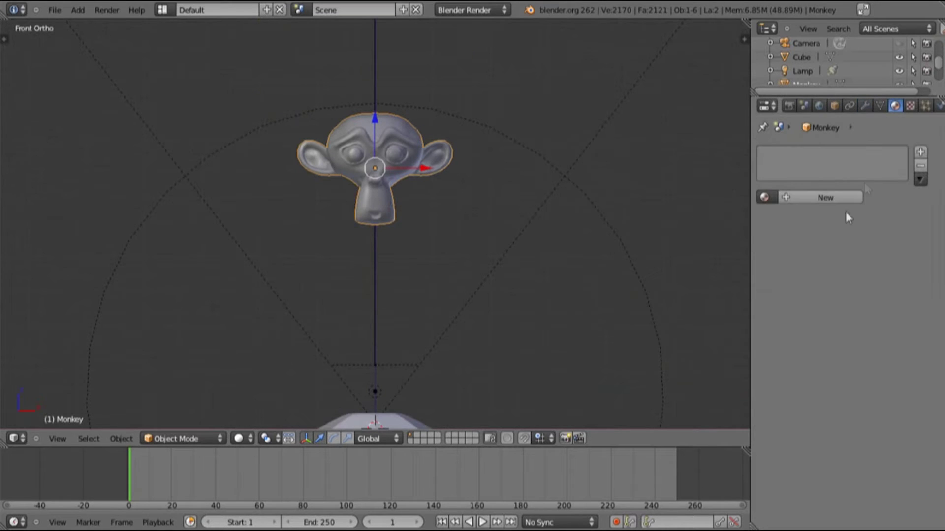
left_click(832, 203)
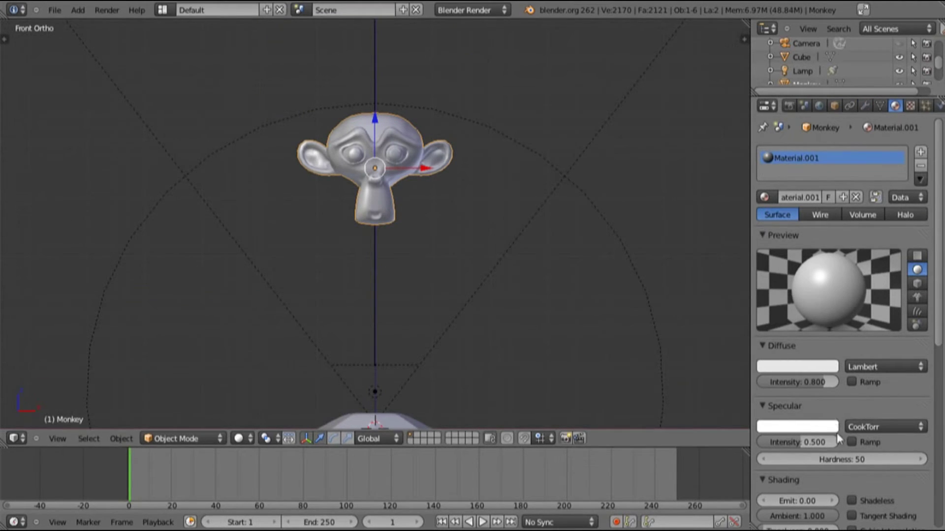
left_click_drag(832, 441, 783, 448)
left_click(790, 442)
type("0.2")
key("Return")
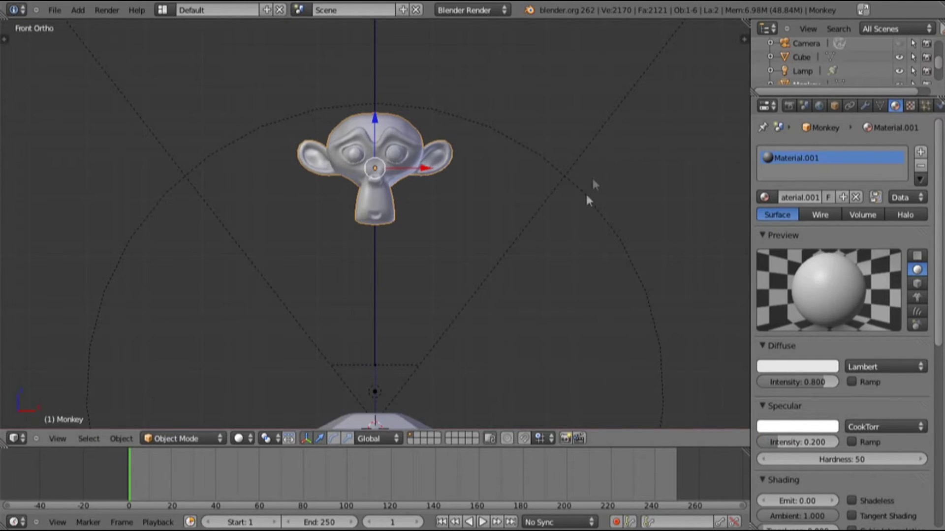
scroll(551, 189, "down", 4)
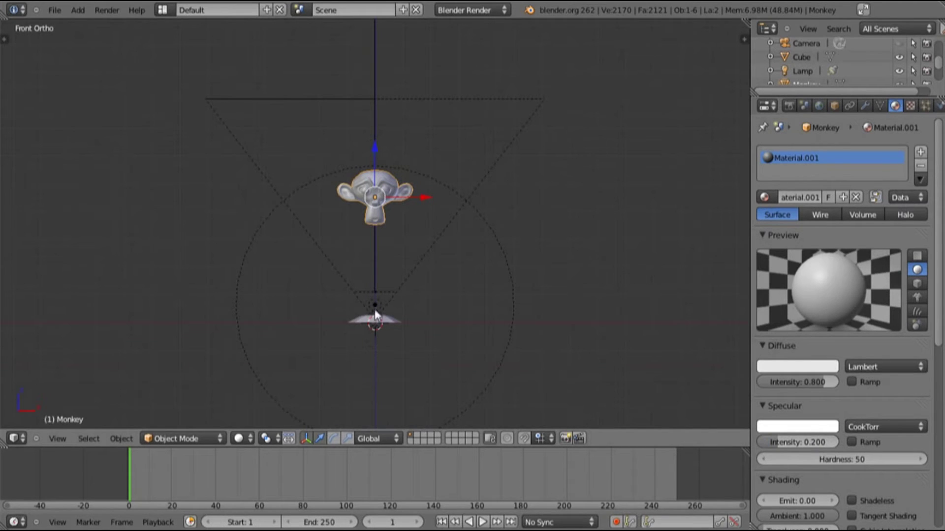
Move the monkey to scene layer 2 and show only that layer
key("m")
key("2")
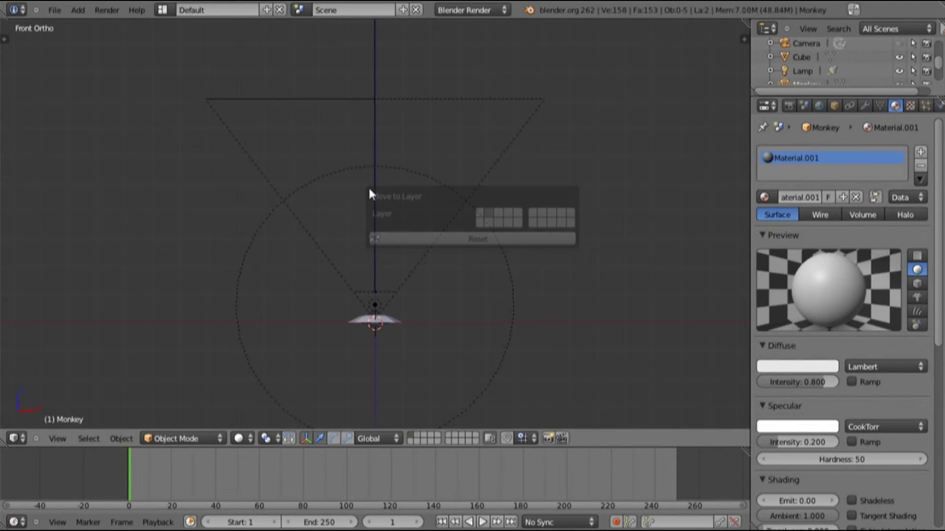
key("2")
scroll(459, 164, "down", 3)
Add a point lamp and raise it along Z
key("shift+a")
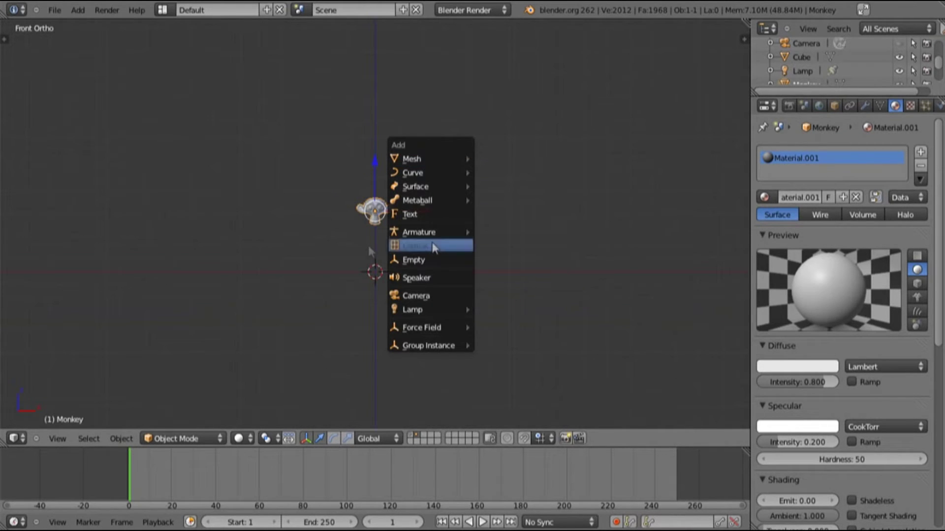
mouse_move(432, 311)
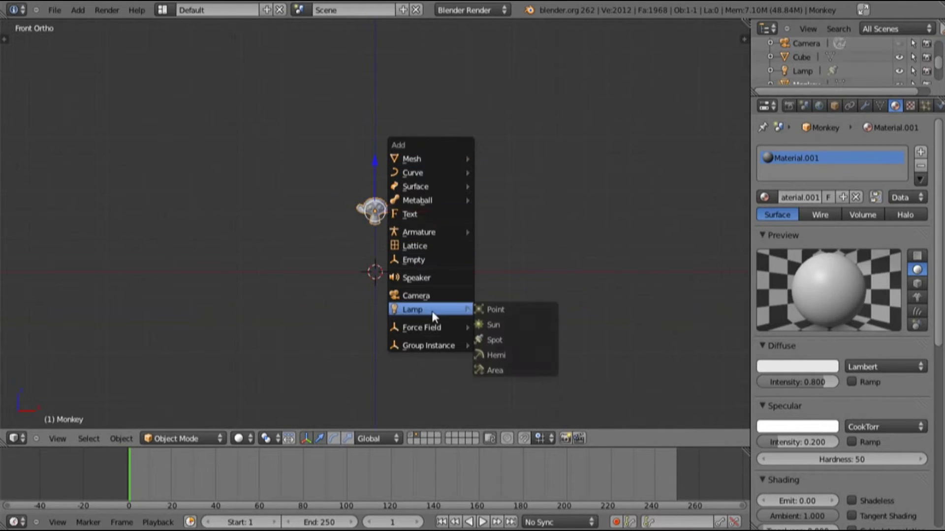
left_click(498, 310)
key("g")
key("z")
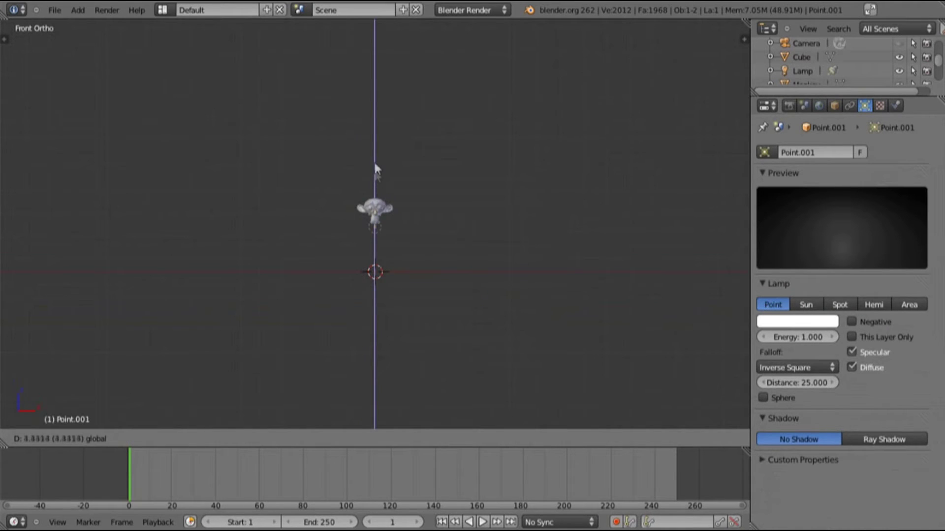
left_click(374, 162)
In Top view, place the lamp upper right, then duplicate copies below and upper left of the monkey
key("KP_7")
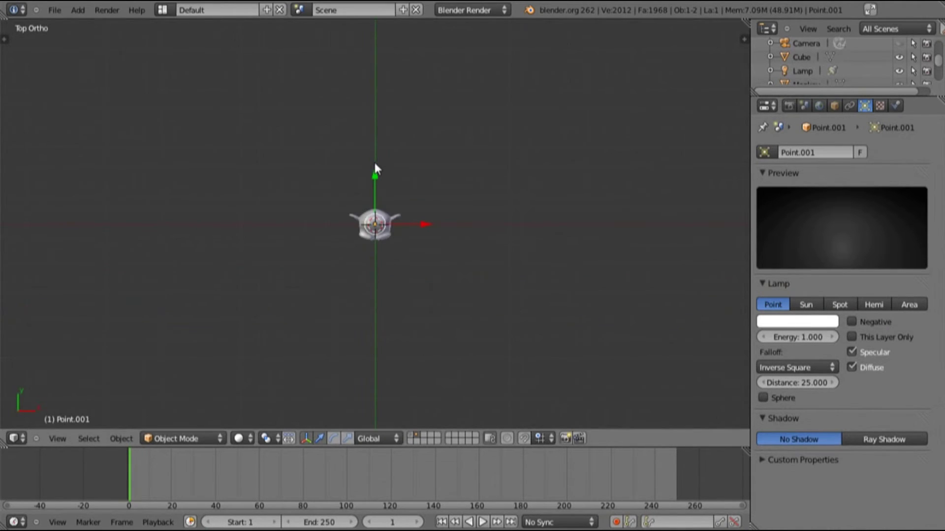
key("g")
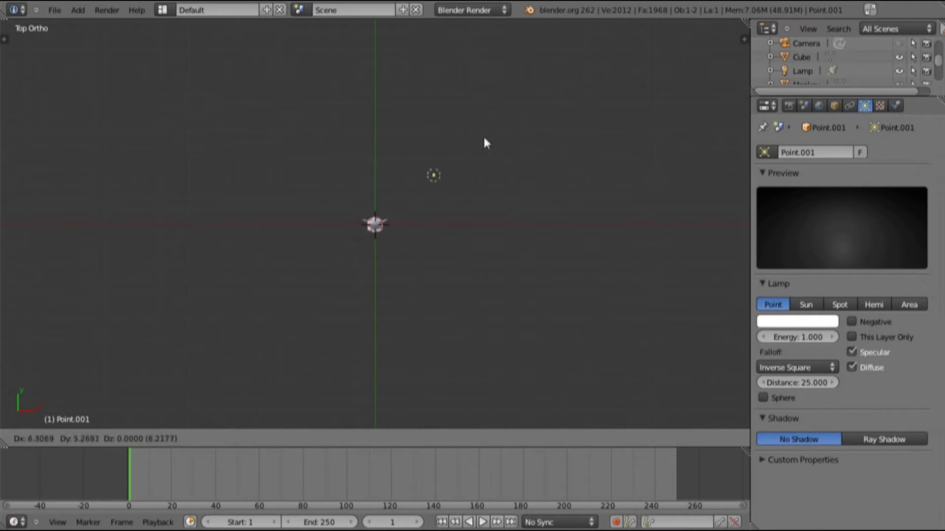
left_click(489, 124)
key("shift+d")
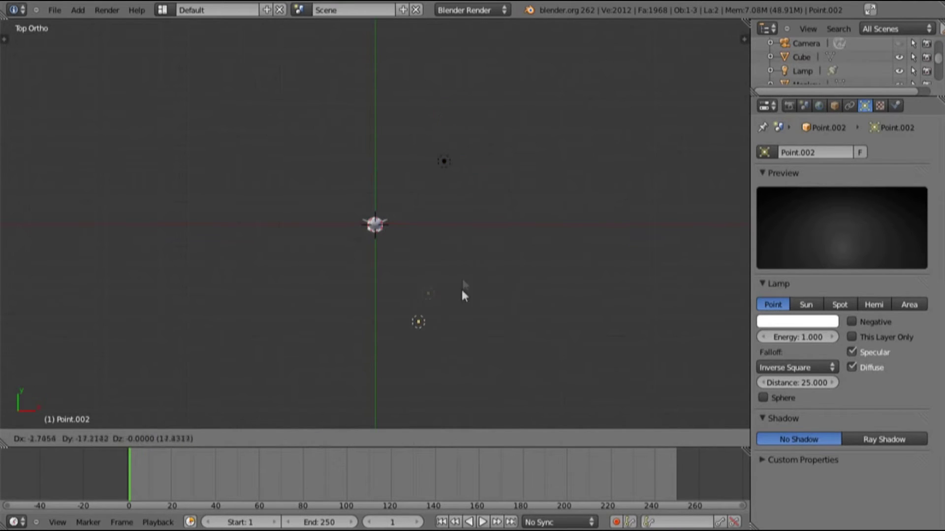
left_click(420, 289)
key("shift+d")
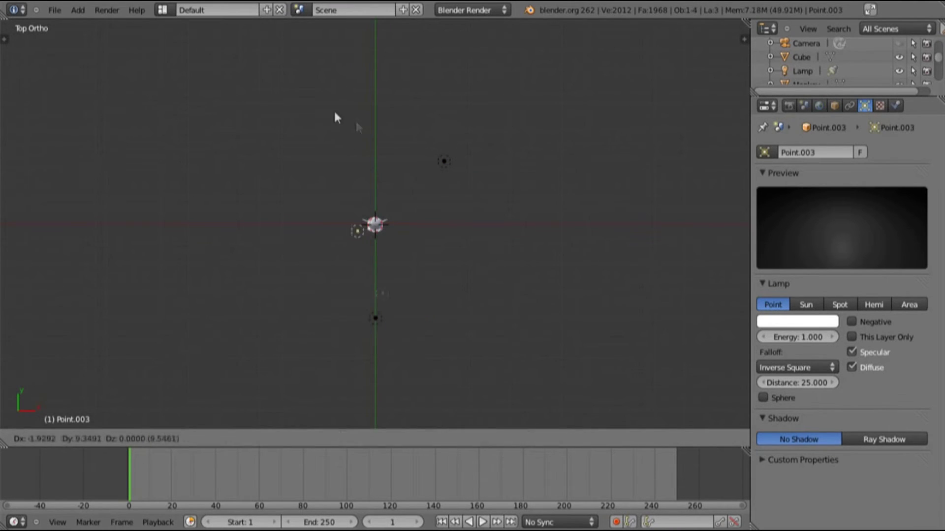
left_click(262, 63)
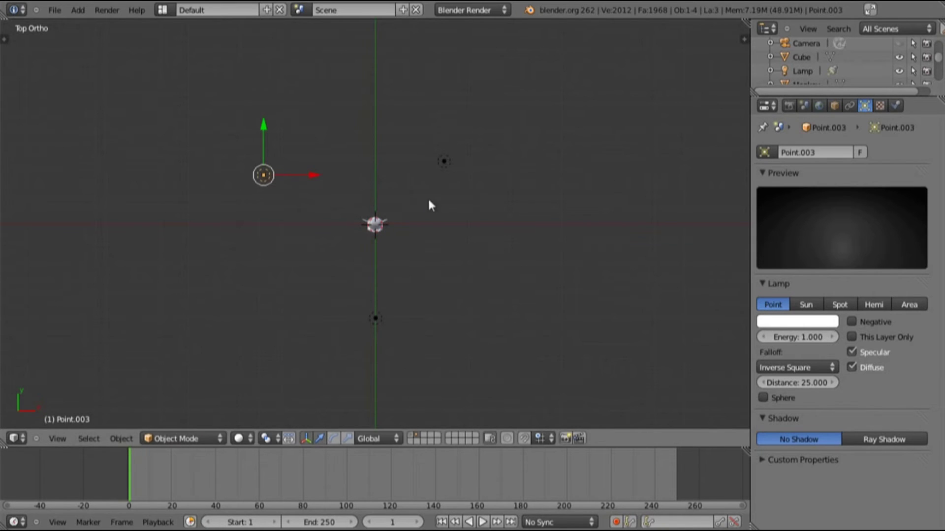
Link the selected lamps to share one lamp data and tint their light blue
right_click(449, 162, "shift")
right_click(369, 317, "shift")
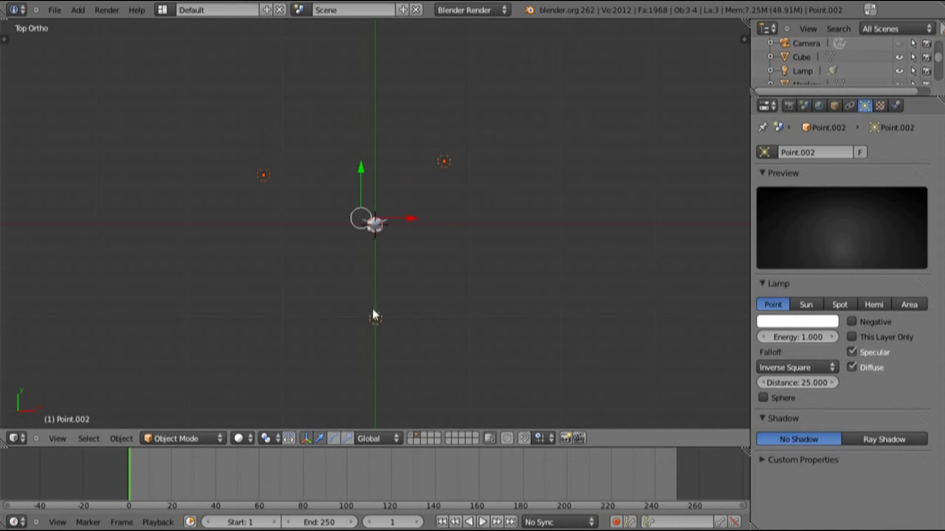
key("ctrl+l")
left_click(352, 327)
key("ctrl+l")
left_click(349, 336)
left_click(787, 322)
left_click(798, 161)
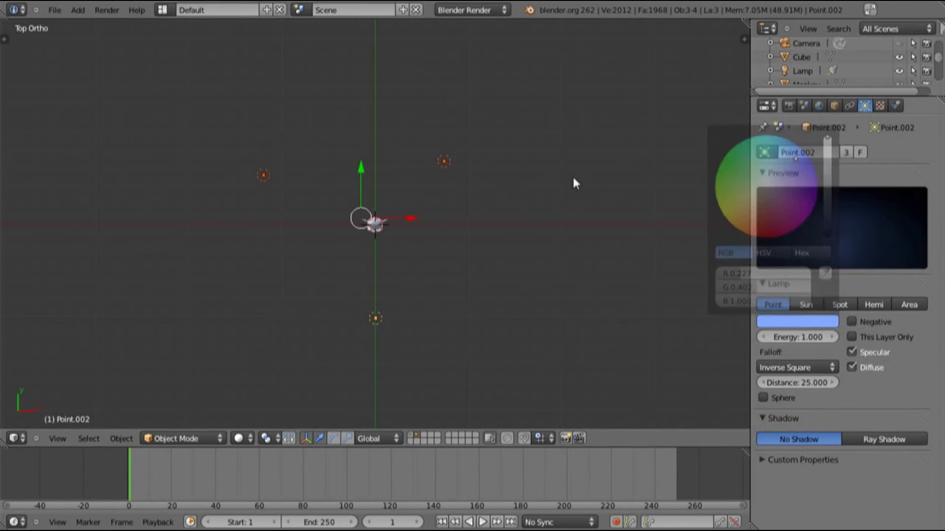
Enable Sphere and This Layer Only, disable Specular, and set the lamps' Distance to 14.208
scroll(564, 255, "up", 4)
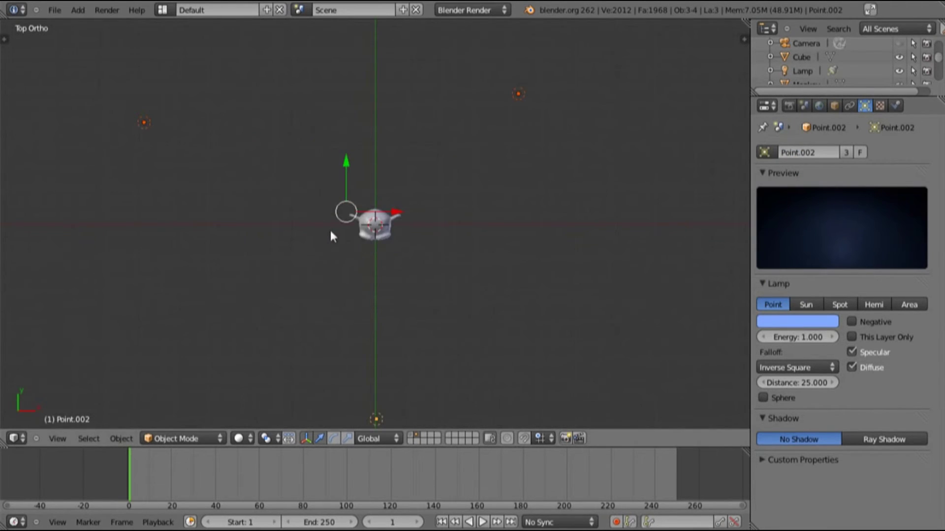
left_click(802, 383)
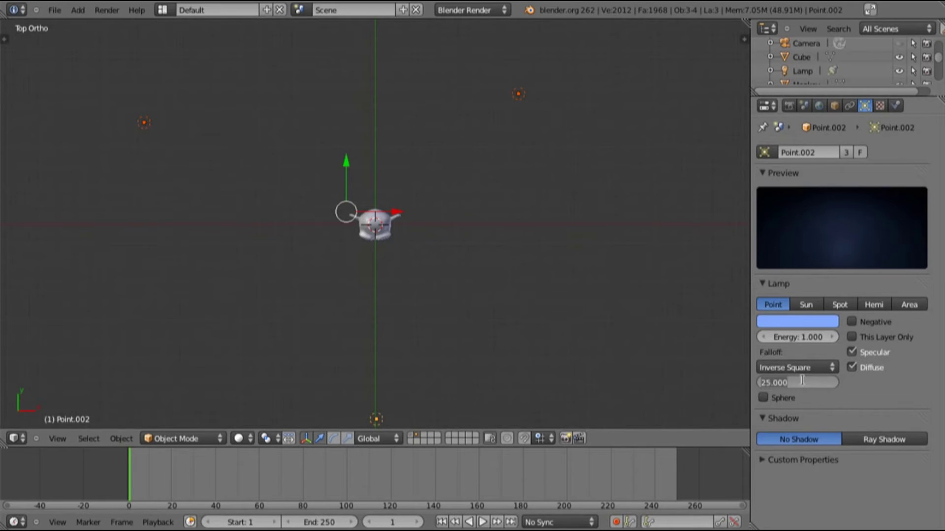
left_click(846, 409)
left_click(763, 398)
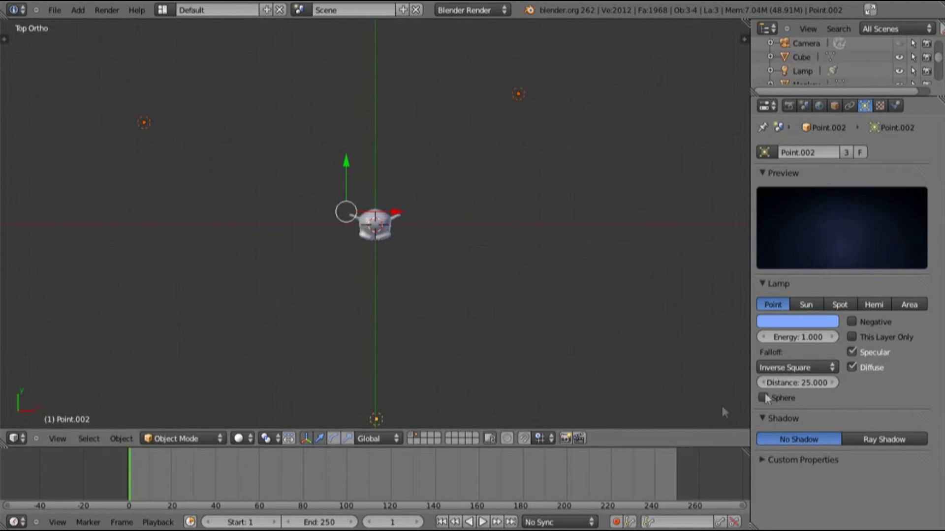
left_click(851, 337)
left_click(851, 352)
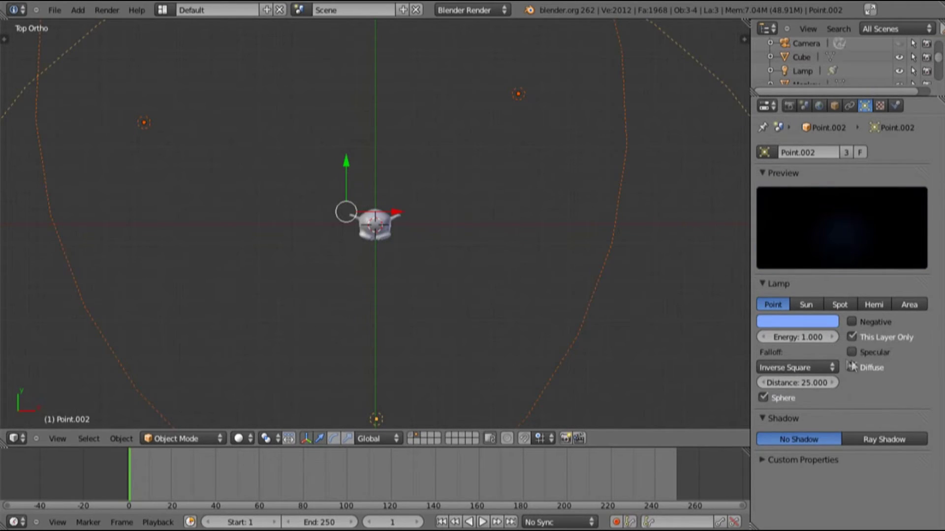
scroll(516, 329, "down", 1)
scroll(514, 320, "down", 3)
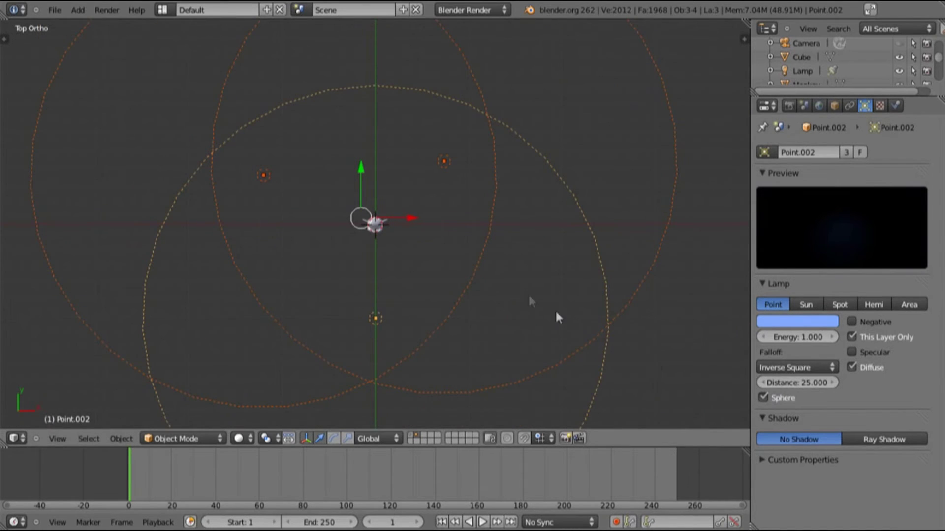
left_click_drag(802, 384, 755, 383)
Move and rotate the lamps around Suzanne, reveal the other layers, and return to Front view
key("g")
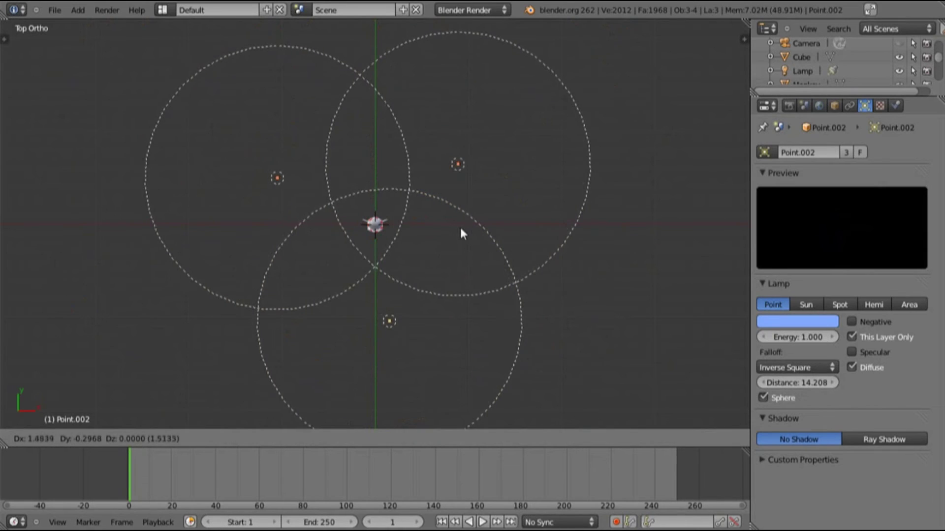
left_click(462, 235)
key("r")
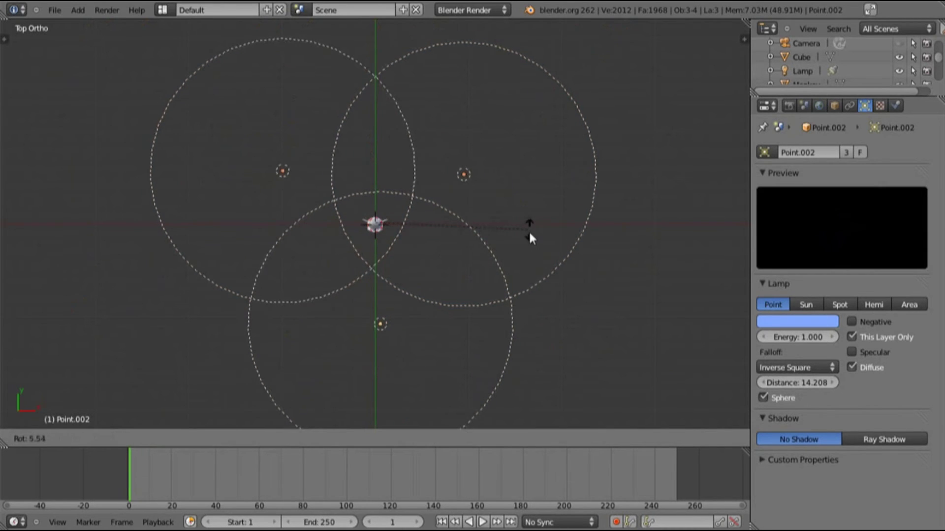
left_click(524, 228)
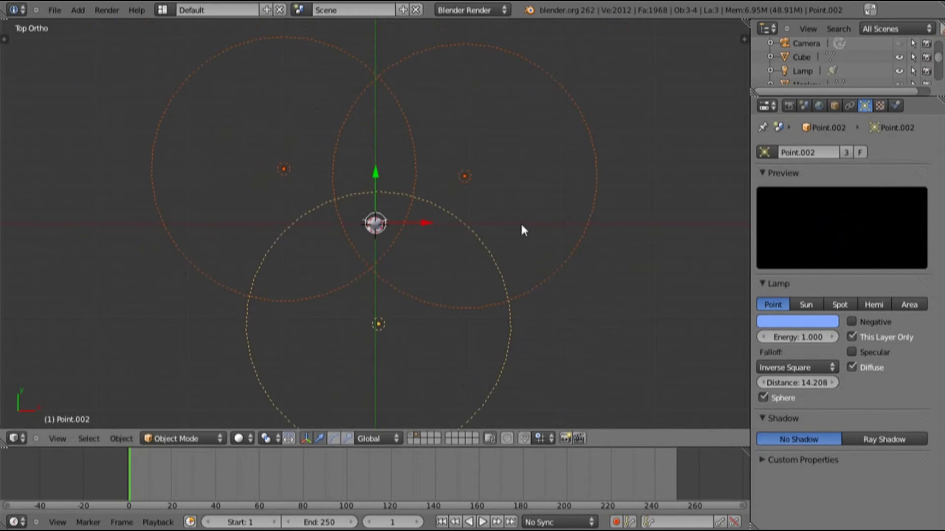
key("g")
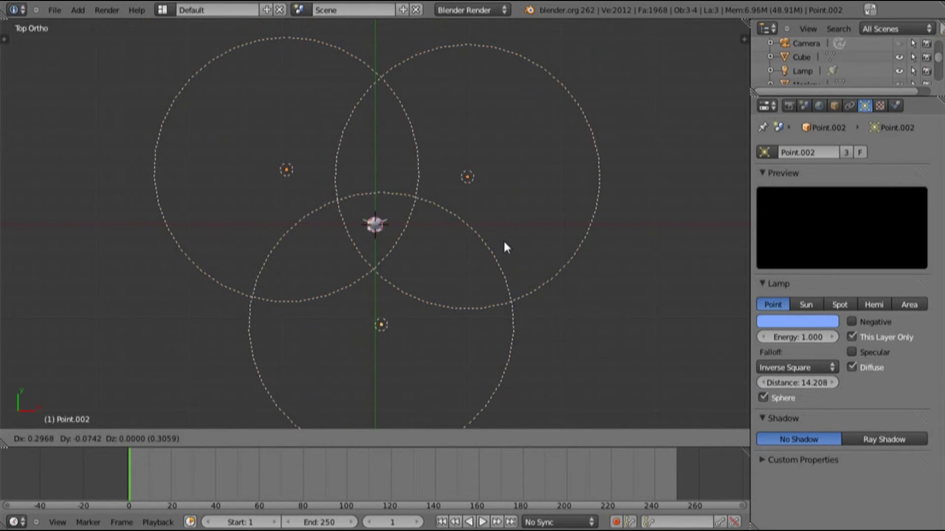
left_click(503, 239)
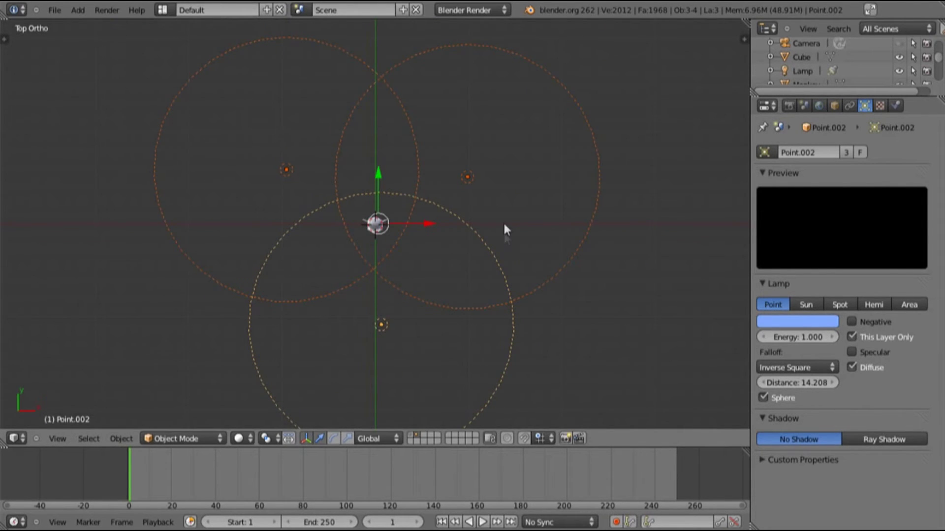
key("ctrl+z")
key("KP_1")
scroll(503, 219, "up", 3)
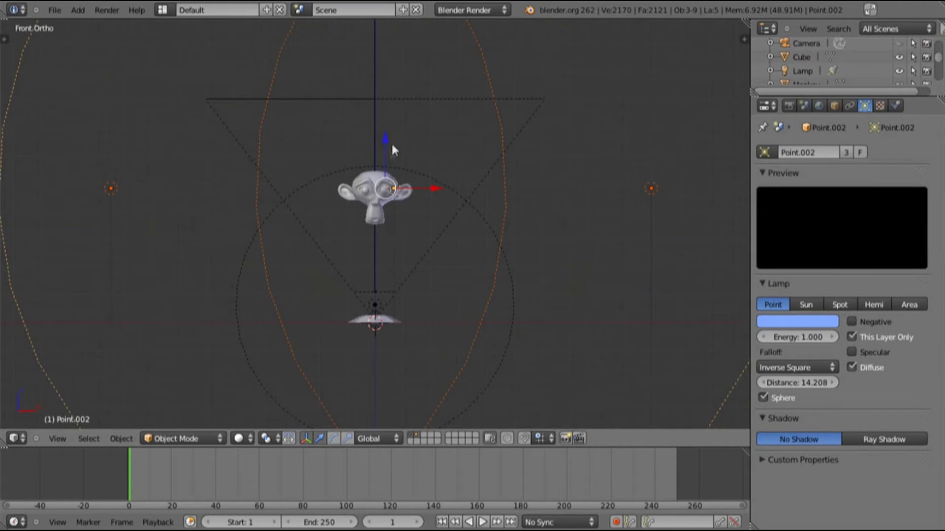
Nudge the lamp up on Z, then render with F12 to view Suzanne in the blue cone
left_click_drag(388, 137, 386, 125)
key("F12")
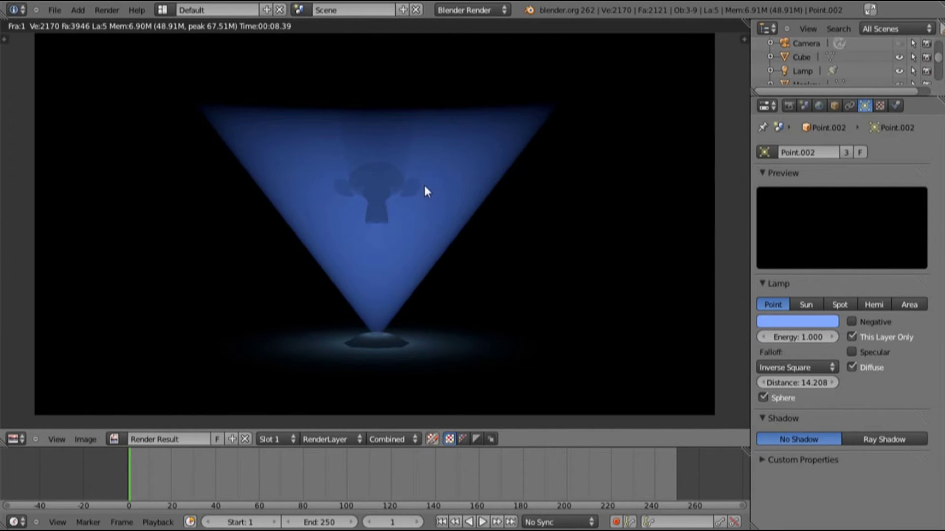
key("Escape")
Set the lamp's Energy to 1.5
left_click(788, 337)
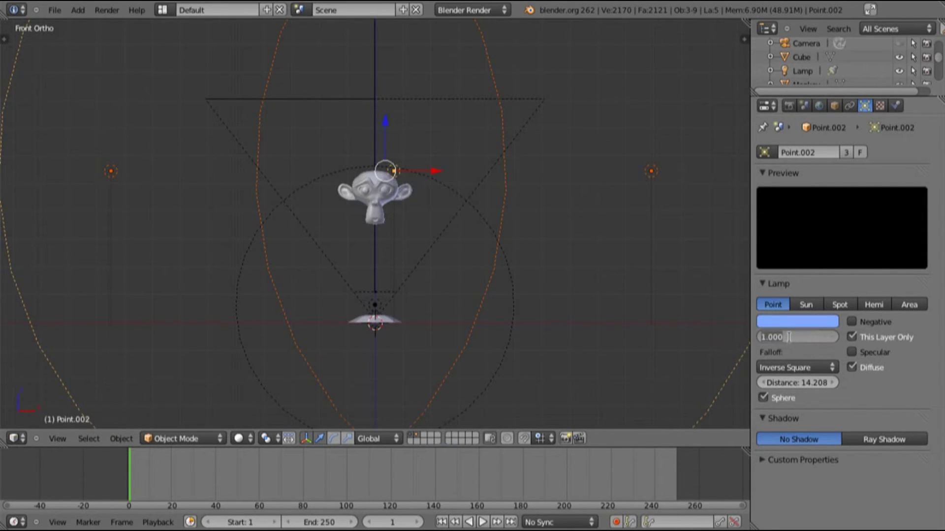
type("1.5")
key("Return")
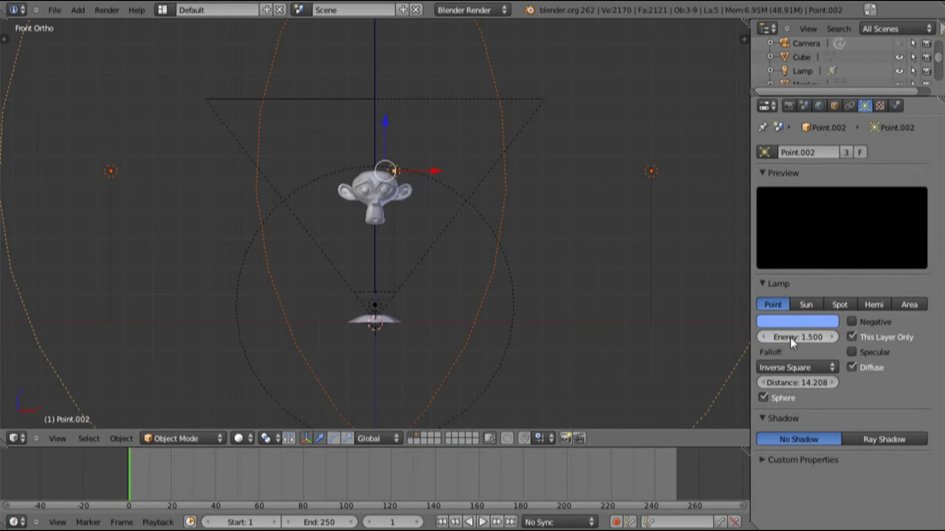
Rename the render layer to 1, add a render layer 2 that renders only the second scene layer
left_click(788, 105)
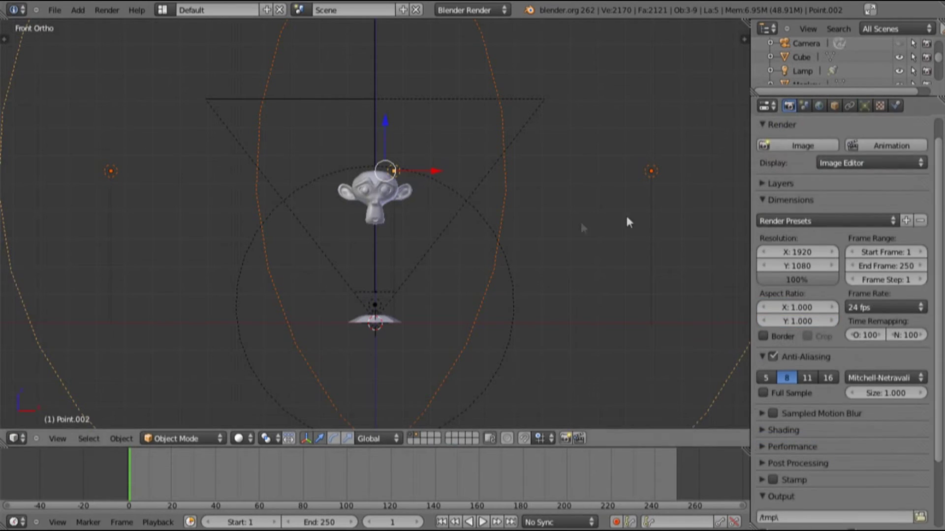
left_click(769, 187)
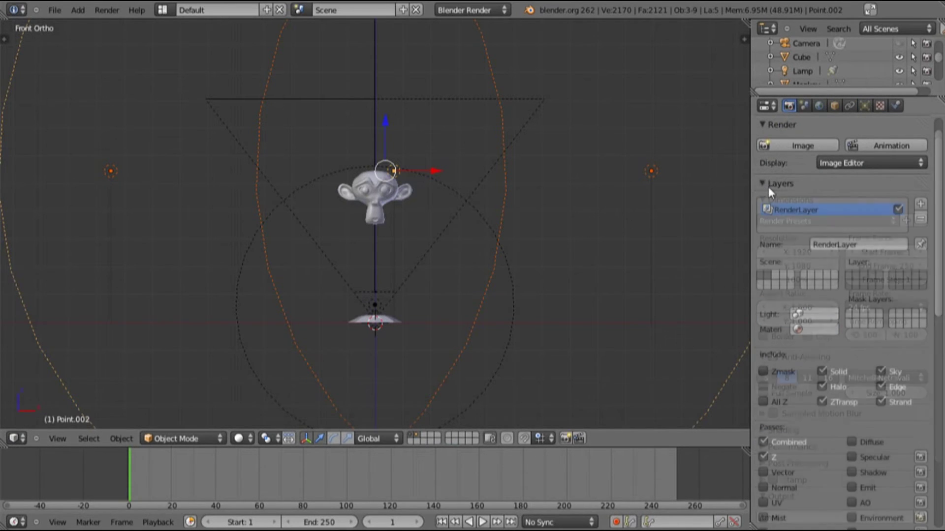
left_click(860, 239)
type("1")
key("Return")
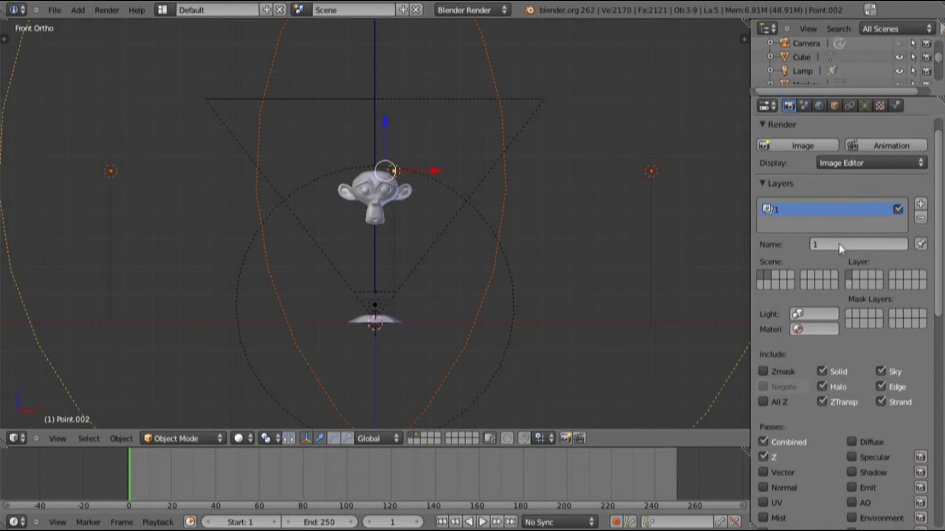
left_click(920, 204)
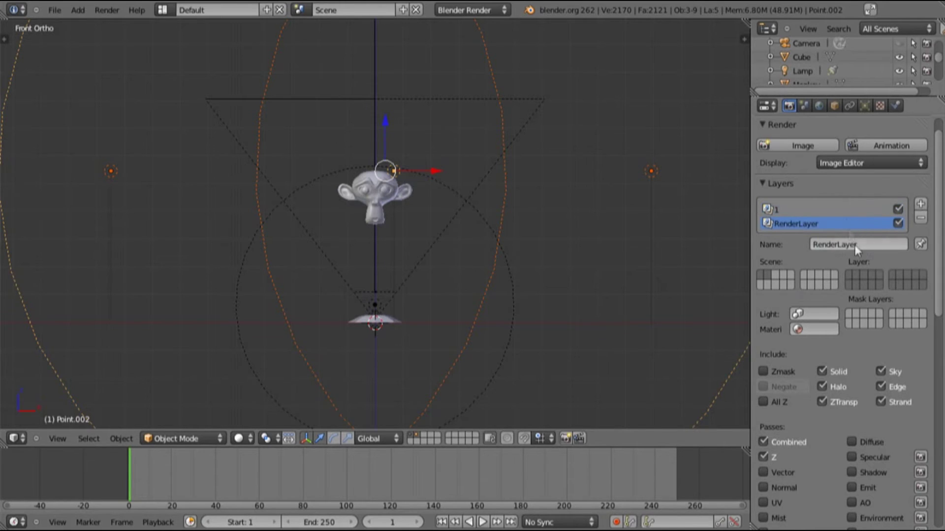
left_click(854, 244)
type("2")
key("Return")
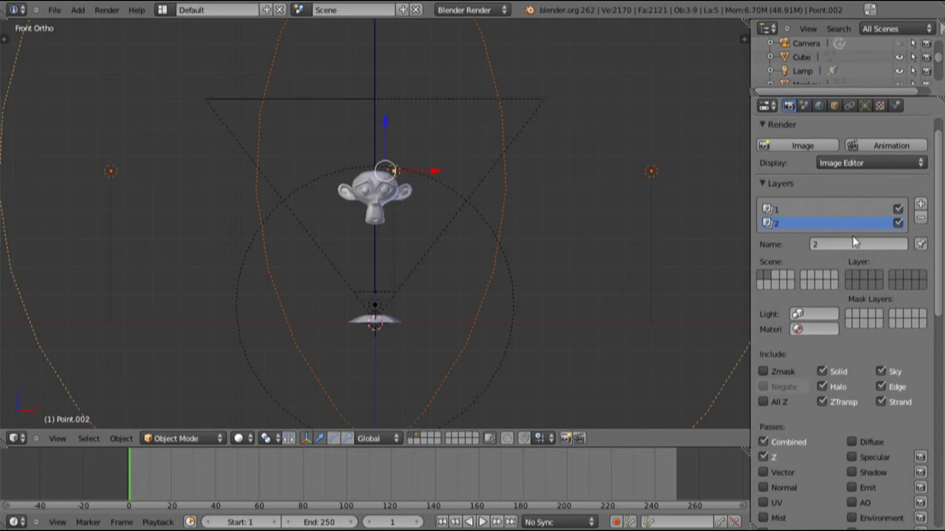
left_click(855, 275)
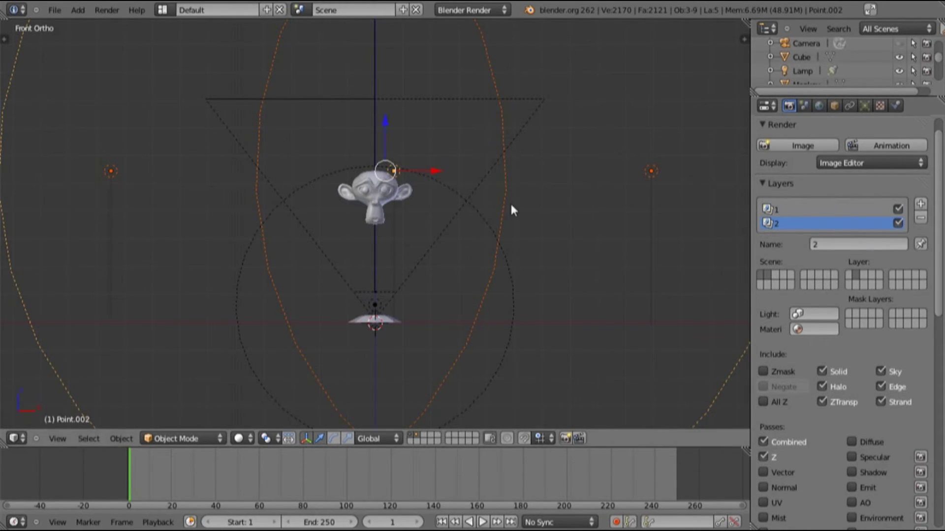
scroll(510, 202, "down", 3)
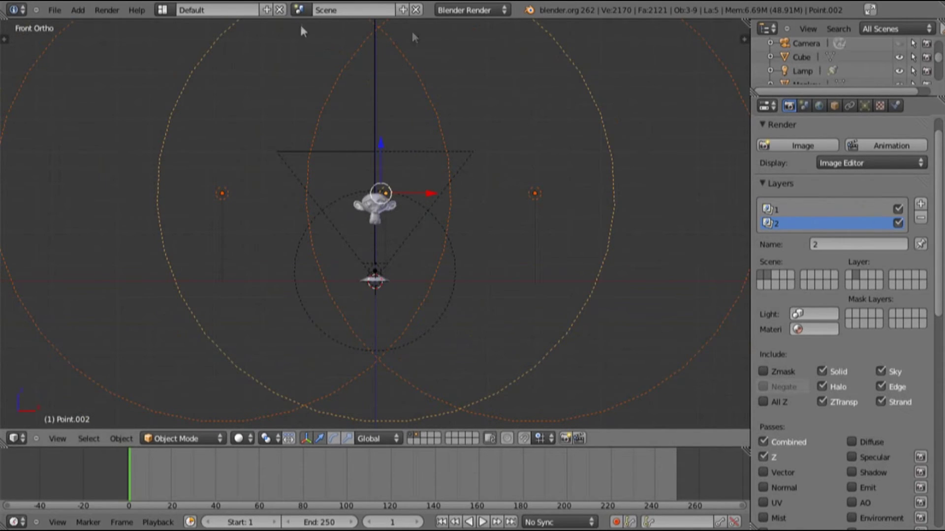
key("F12")
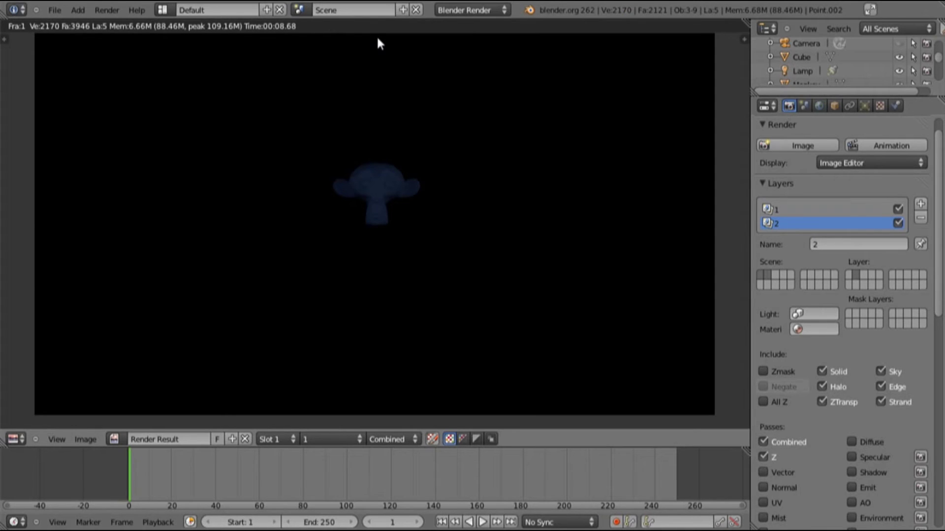
scroll(389, 116, "up", 1)
scroll(390, 116, "down", 1)
mouse_move(361, 118)
middle_mouse_down()
mouse_move(354, 126)
mouse_move(363, 124)
middle_mouse_up()
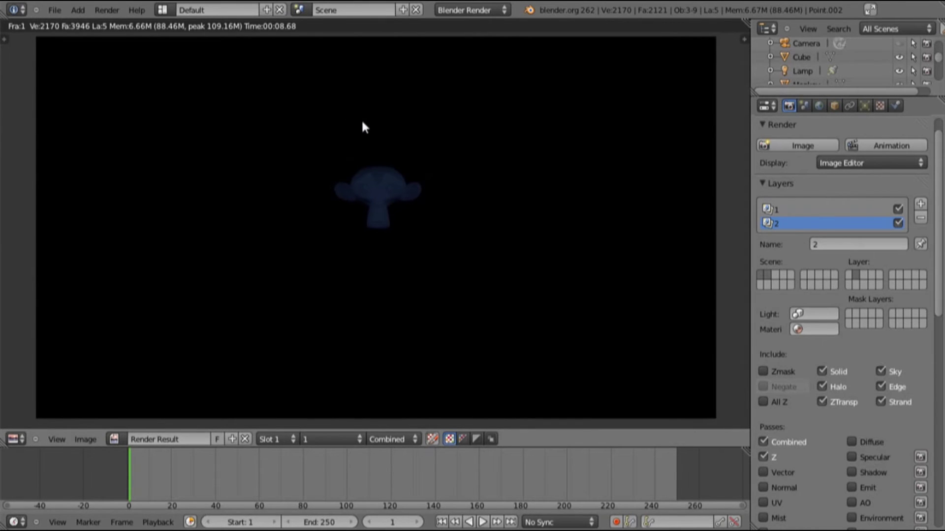
key("Escape")
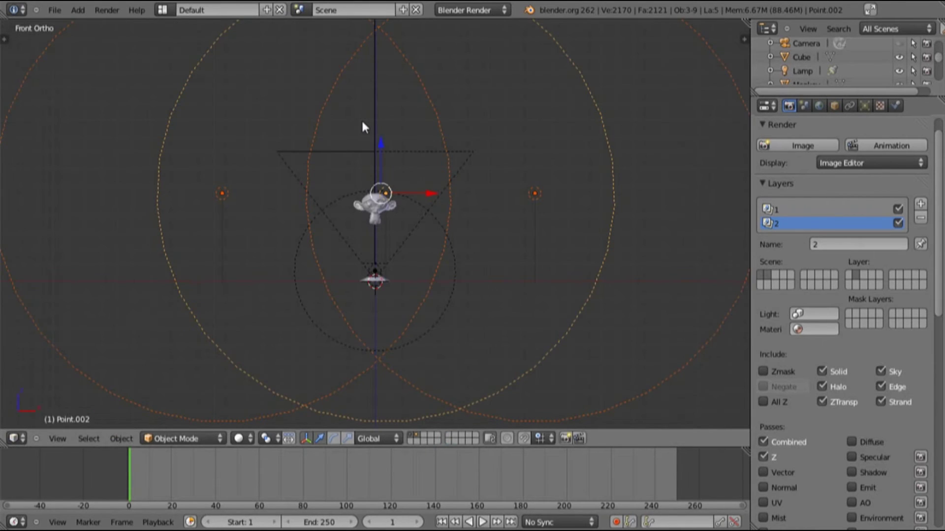
Switch to the Compositing layout and let the node editor fill the whole workspace
left_click(167, 9)
left_click(259, 45)
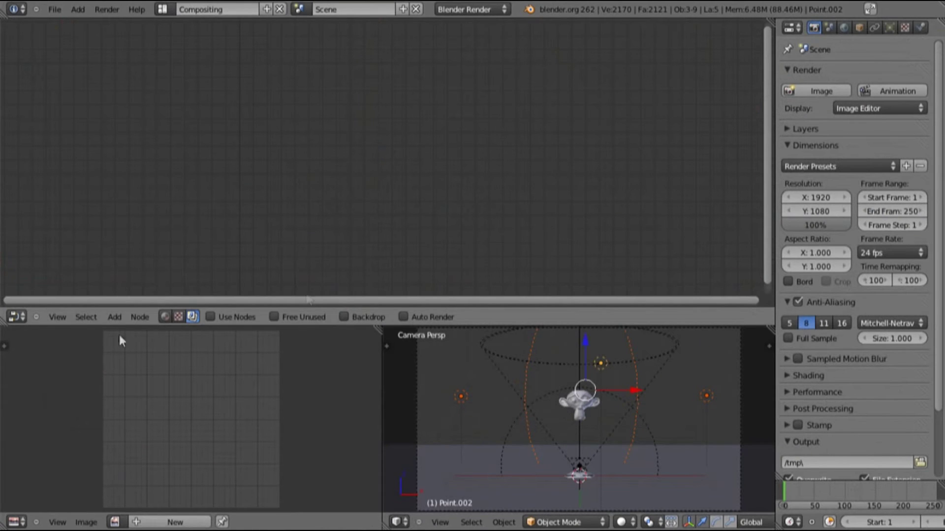
left_click_drag(380, 328, 328, 339)
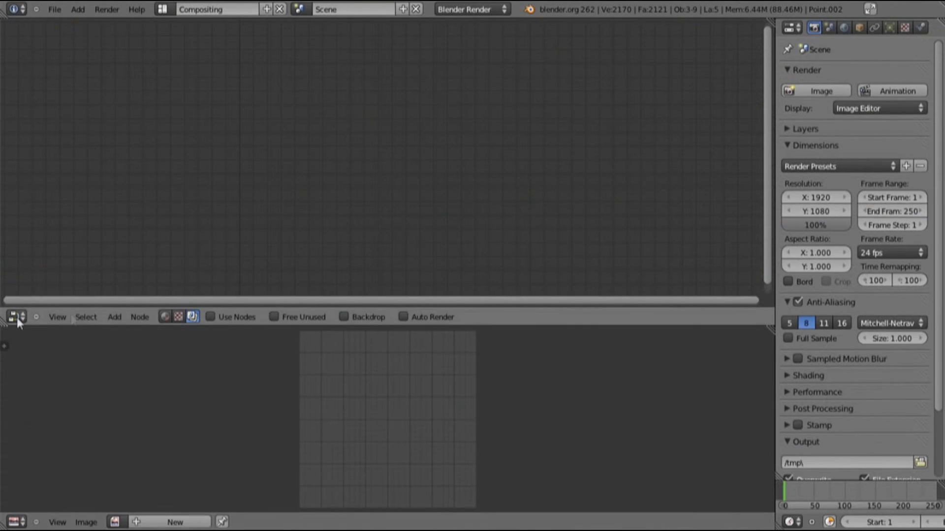
left_click_drag(4, 326, 180, 360)
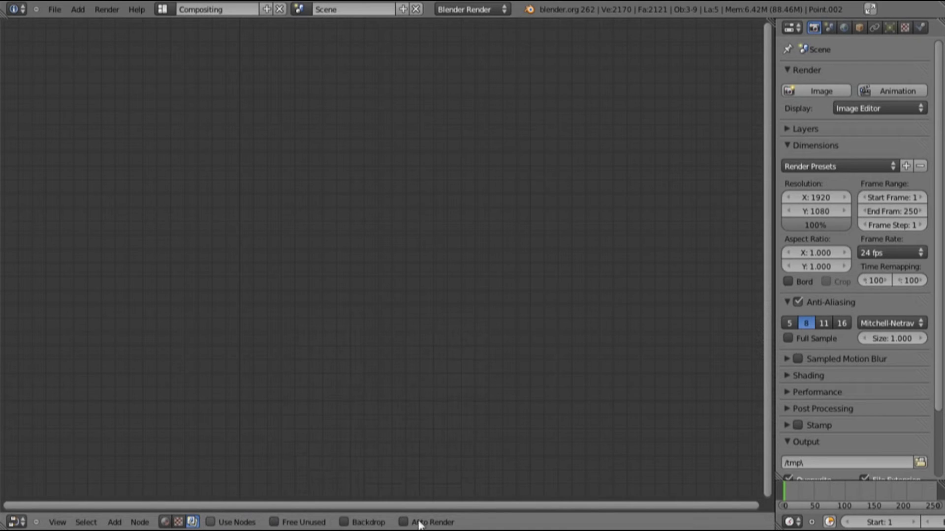
Enable Use Nodes, Backdrop and Auto Render, spread the nodes, and set Render Layers to layer 2
left_click(211, 522)
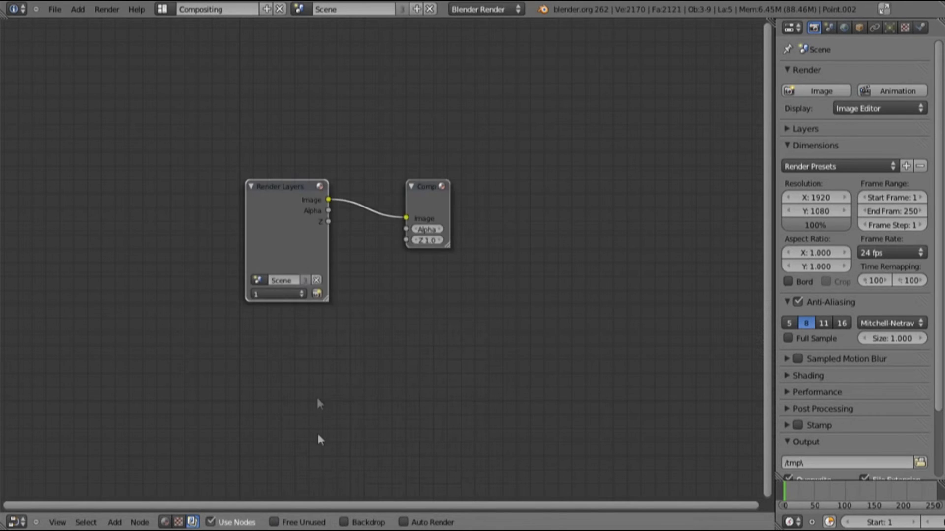
left_click(344, 522)
left_click(447, 522)
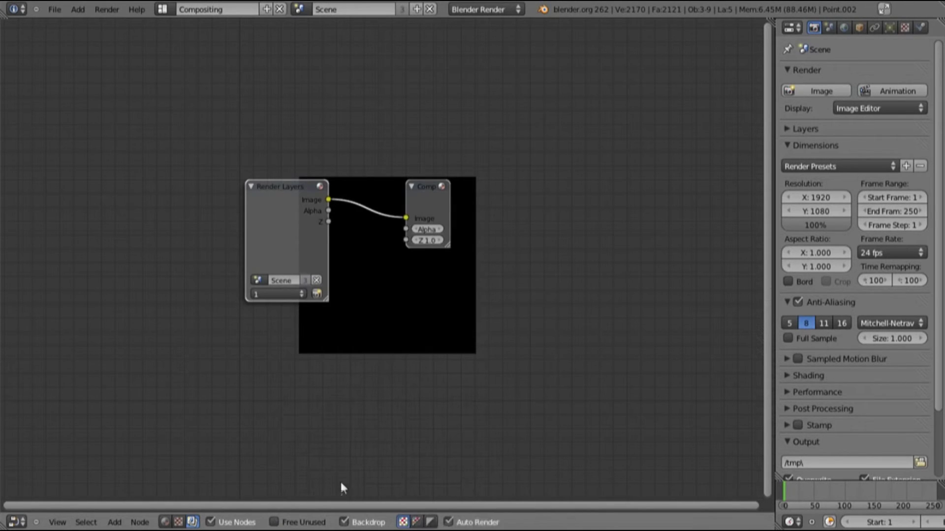
left_click_drag(440, 207, 671, 206)
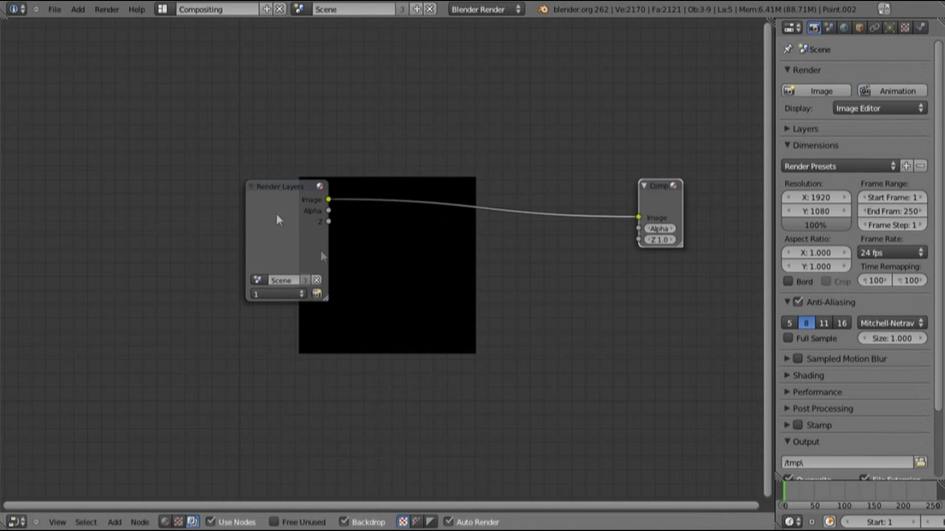
left_click_drag(280, 296, 137, 219)
left_click(134, 217)
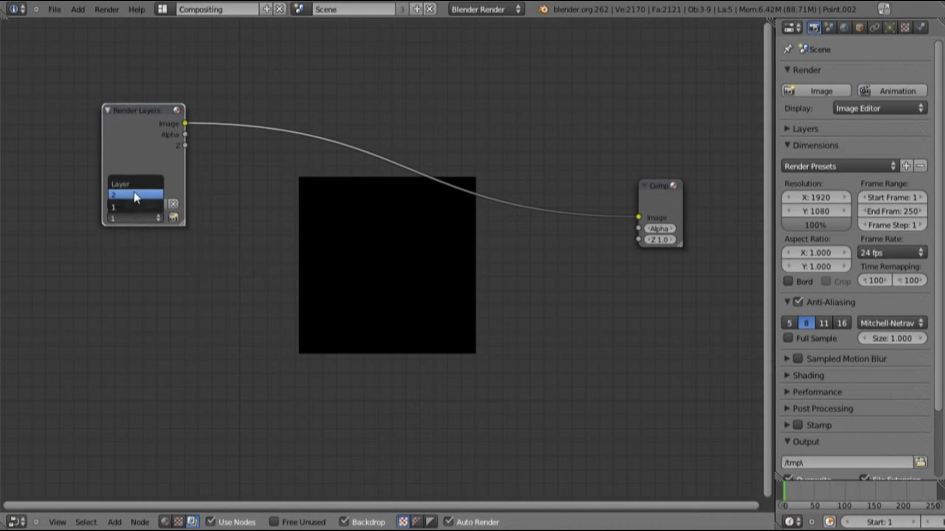
left_click(134, 192)
key("shift+a")
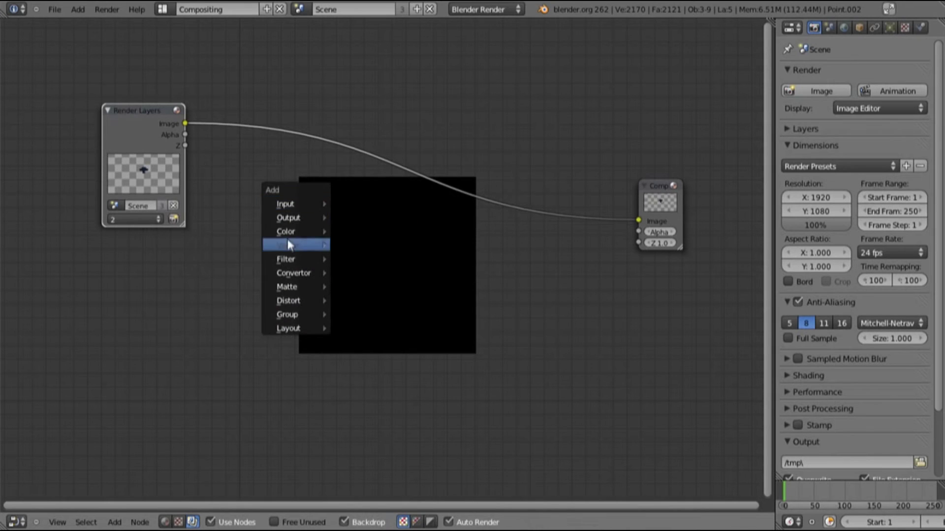
Insert a Kirsch Filter node on the Render Layers–Composite link, placed nearer Render Layers
mouse_move(291, 231)
mouse_move(296, 255)
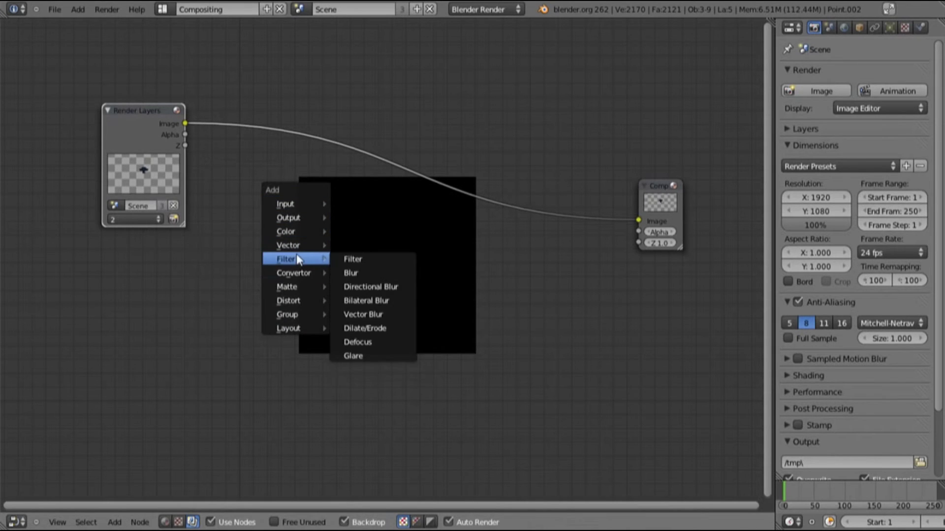
left_click(347, 259)
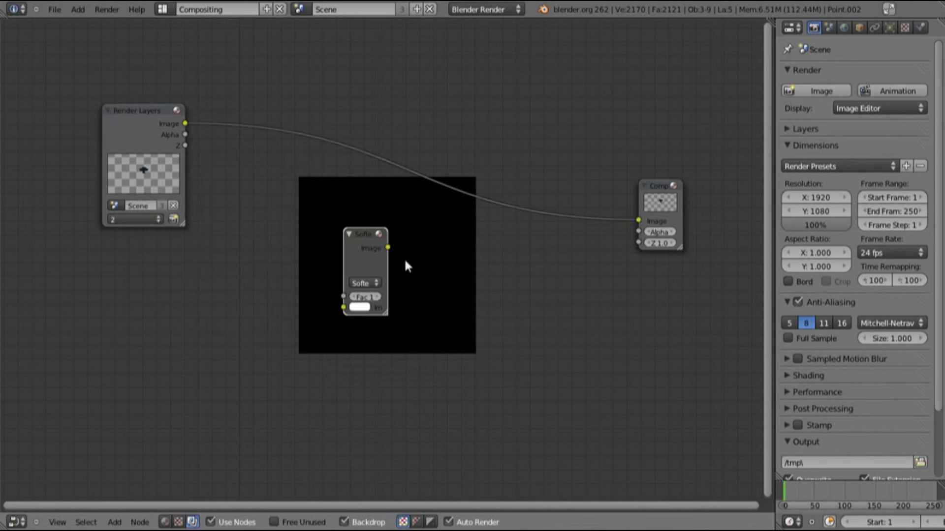
left_click(343, 94)
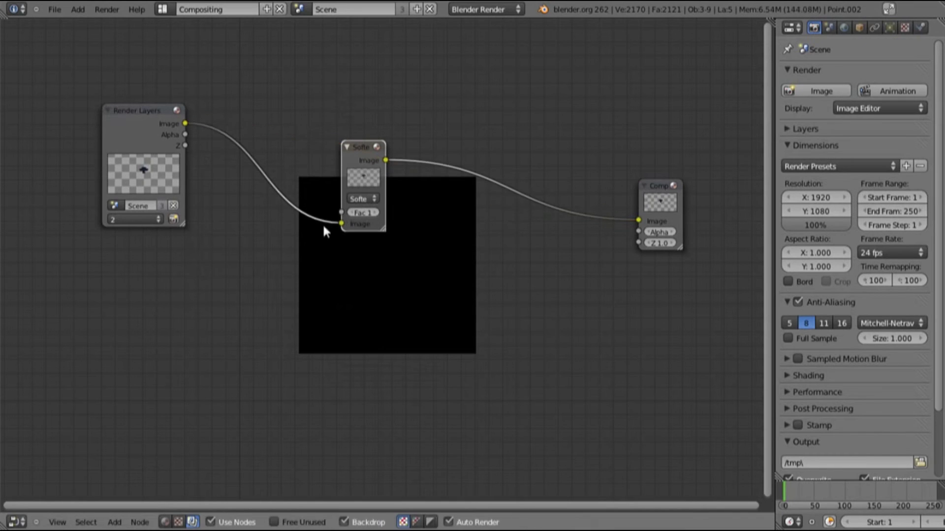
left_click(358, 199)
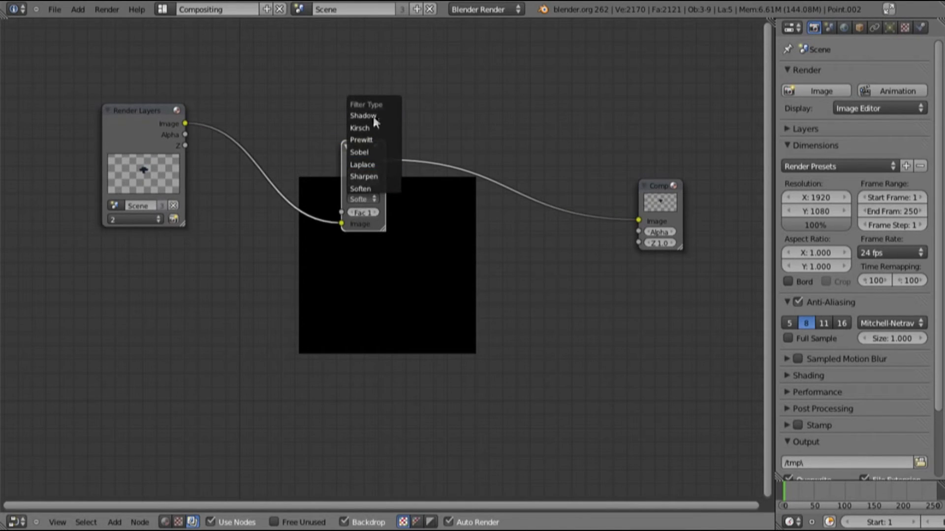
left_click(364, 127)
left_click(363, 197)
left_click(393, 127)
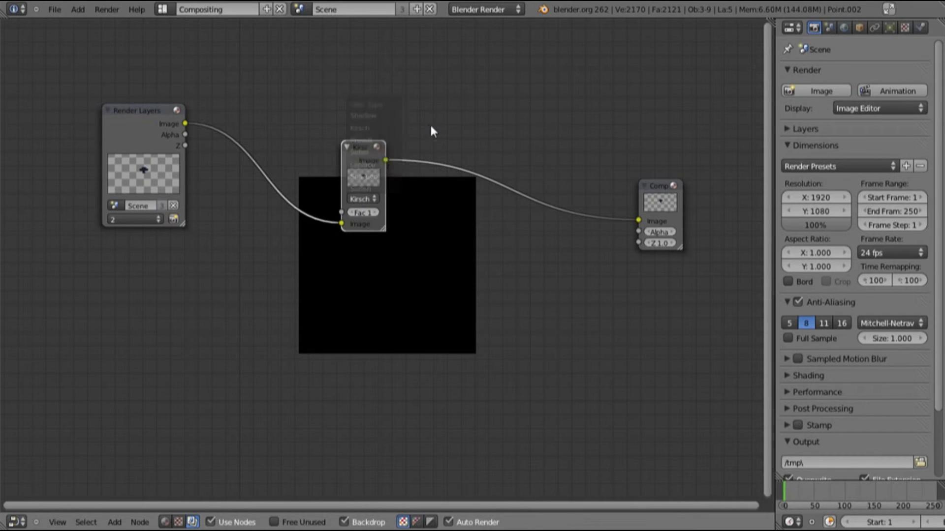
left_click_drag(349, 147, 262, 148)
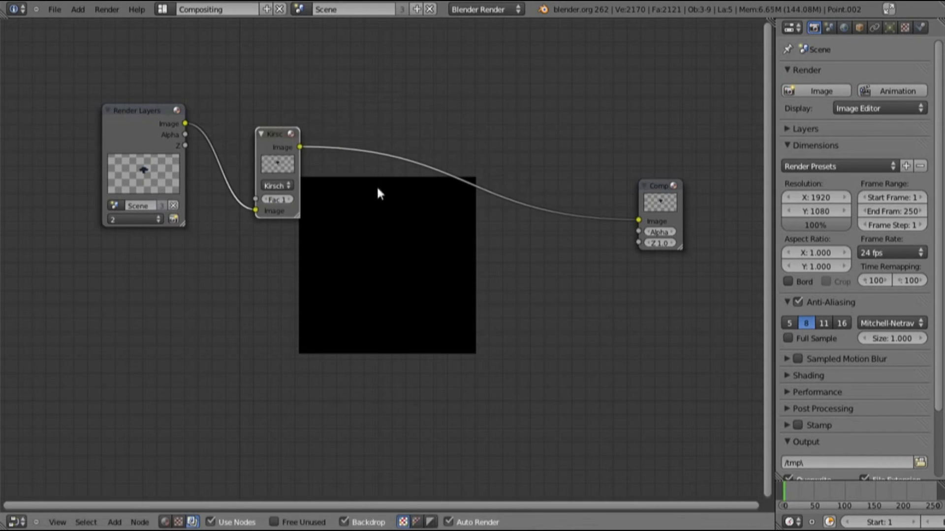
Drop a Streaks Glare node onto the Kirsch–Composite link and tidy the node layout
key("shift+a")
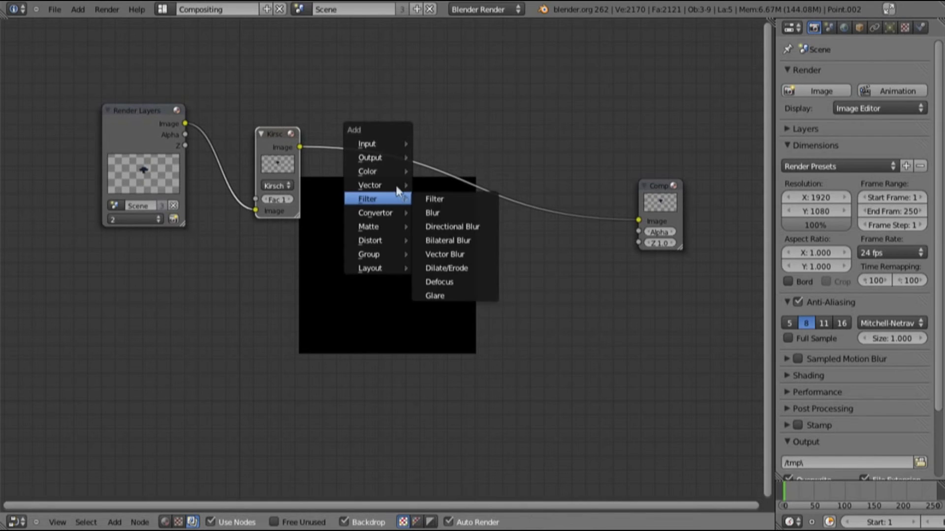
mouse_move(391, 188)
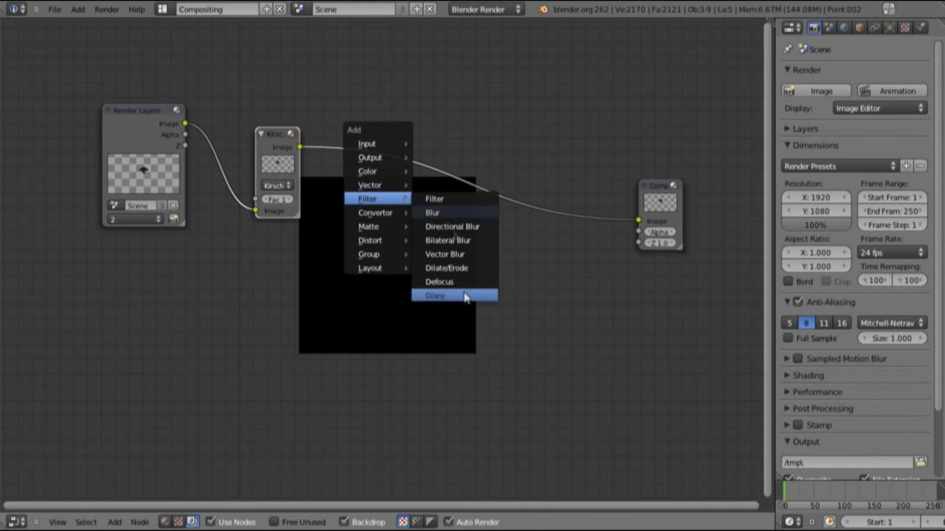
key("Return")
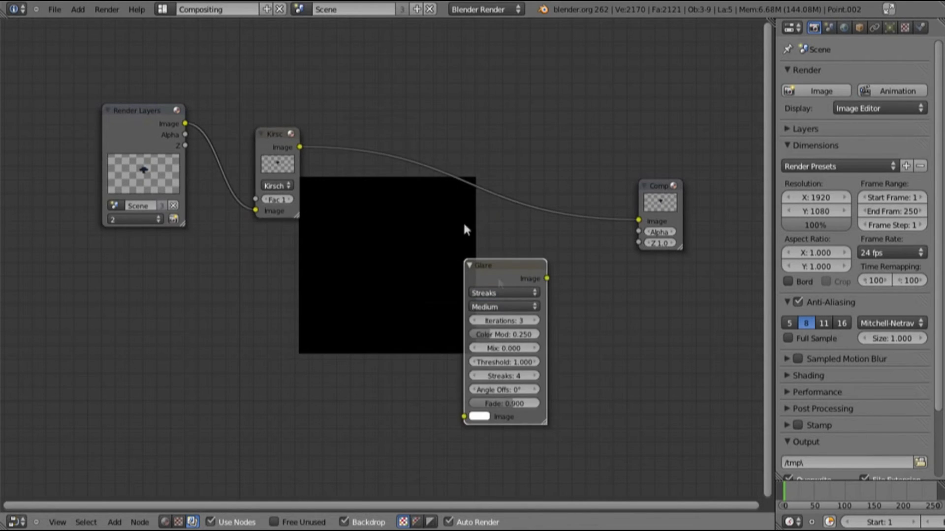
left_click(439, 175)
left_click_drag(430, 131, 416, 37)
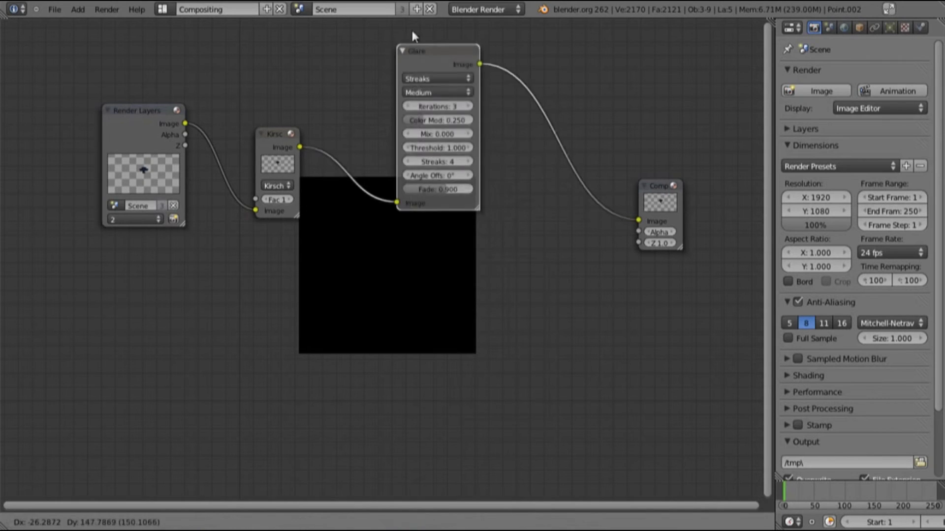
left_click_drag(261, 127, 261, 121)
left_click_drag(143, 119, 114, 142)
middle_click_drag(678, 219, 402, 194)
key("shift+a")
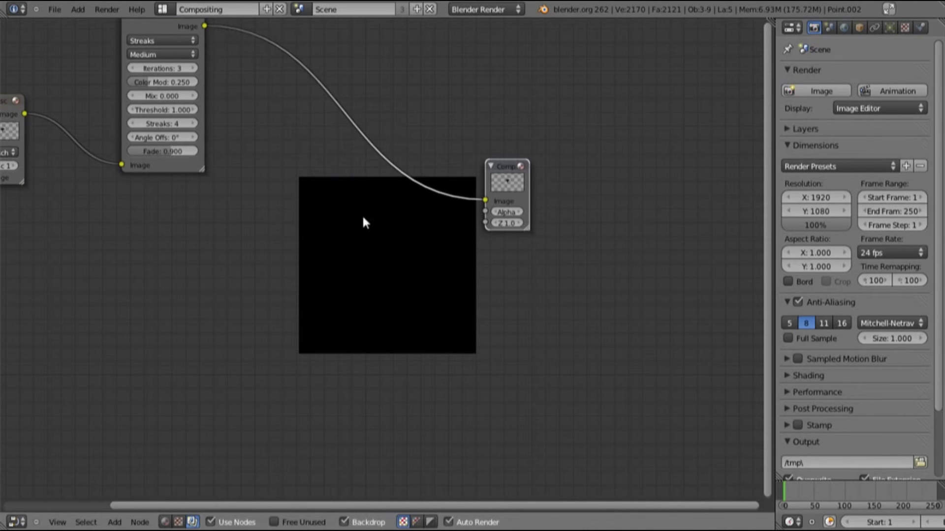
key("shift+a")
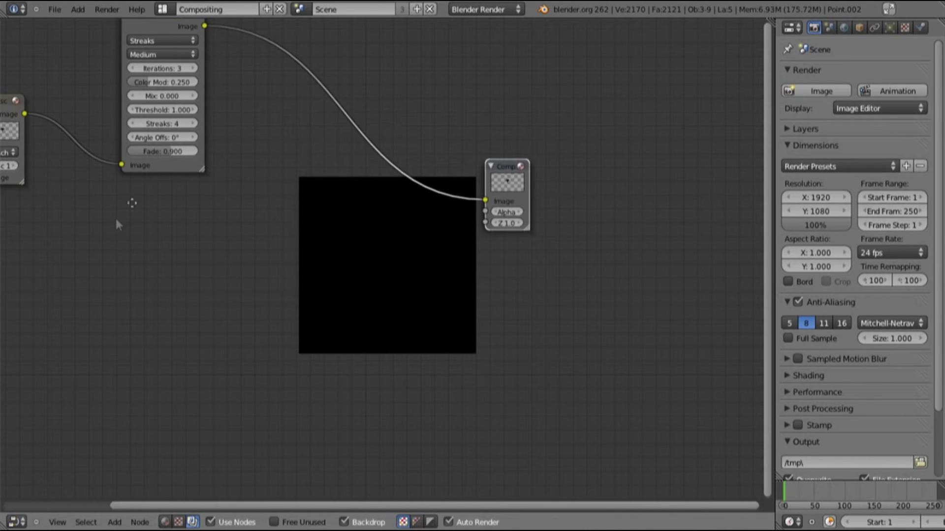
Add a second Render Layers node at the lower left of the tree
middle_click_drag(118, 225, 406, 132)
key("shift+a")
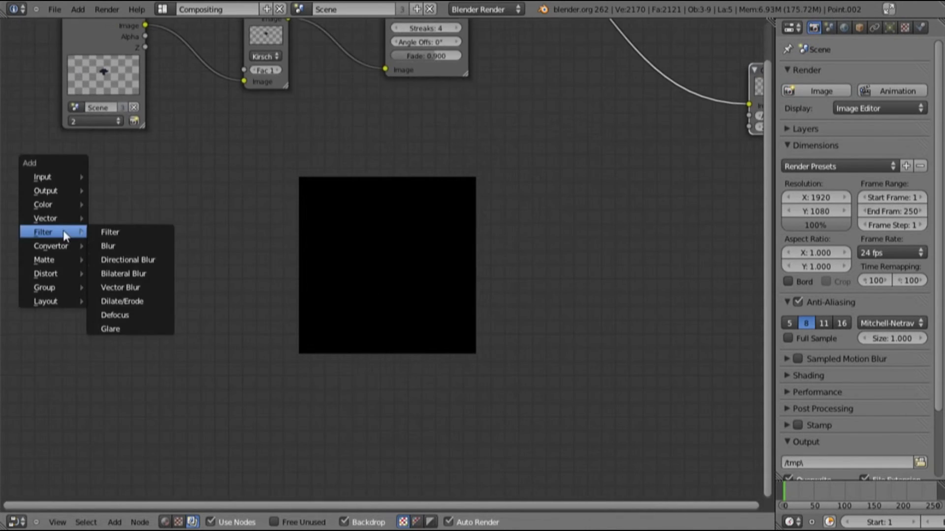
mouse_move(53, 177)
left_click(117, 176)
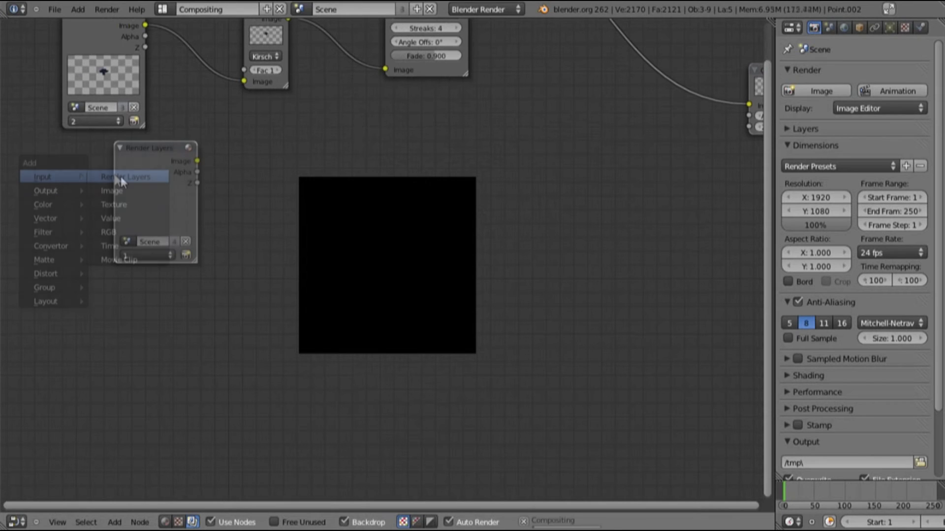
left_click(77, 197)
left_click_drag(78, 199, 90, 250)
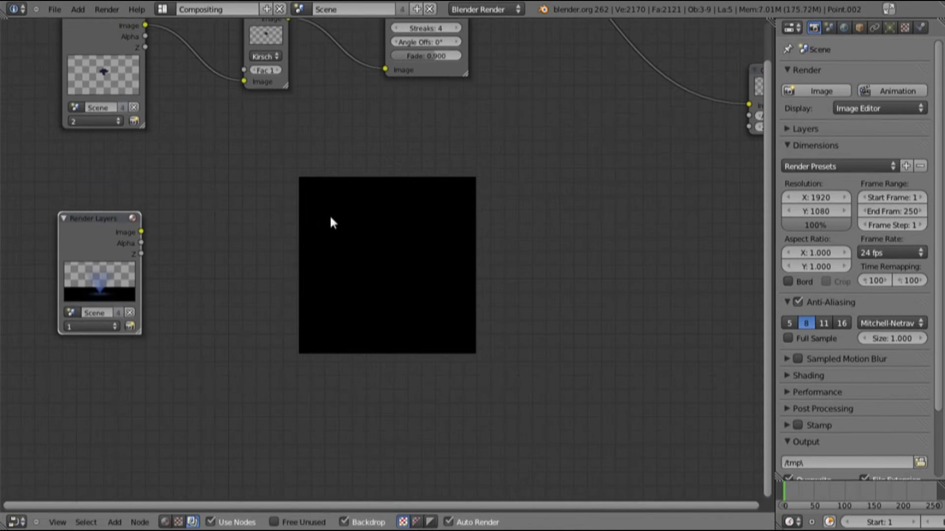
Add a Mix node fed by the lower Render Layers and Glare, outputting to Composite
key("shift+a")
mouse_move(348, 207)
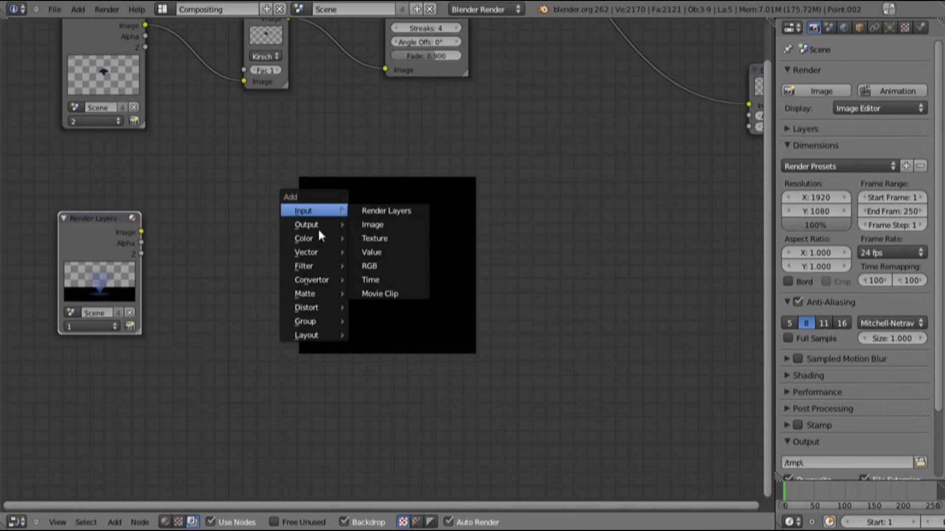
mouse_move(318, 229)
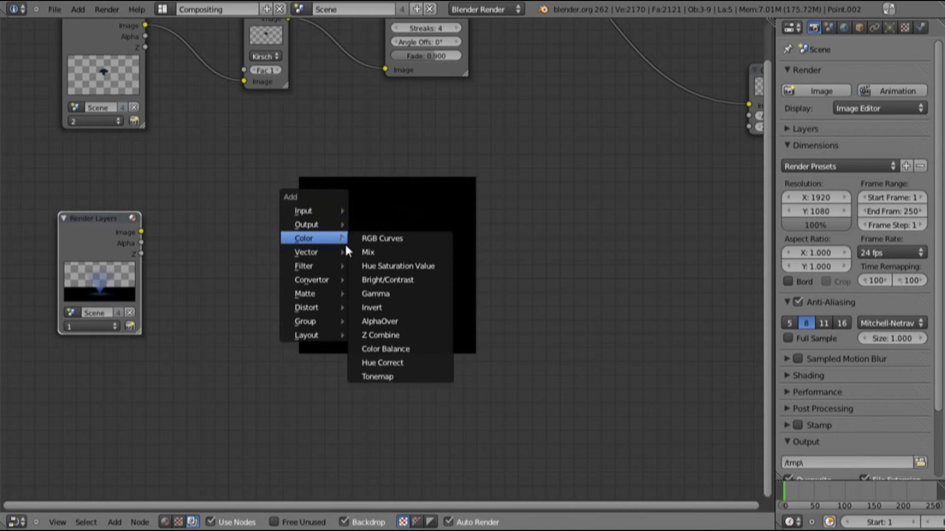
mouse_move(340, 246)
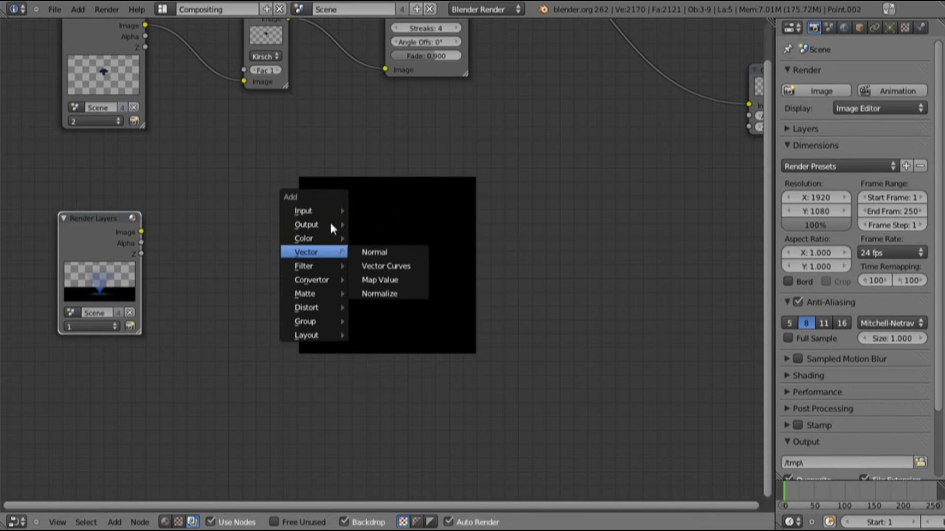
left_click(370, 252)
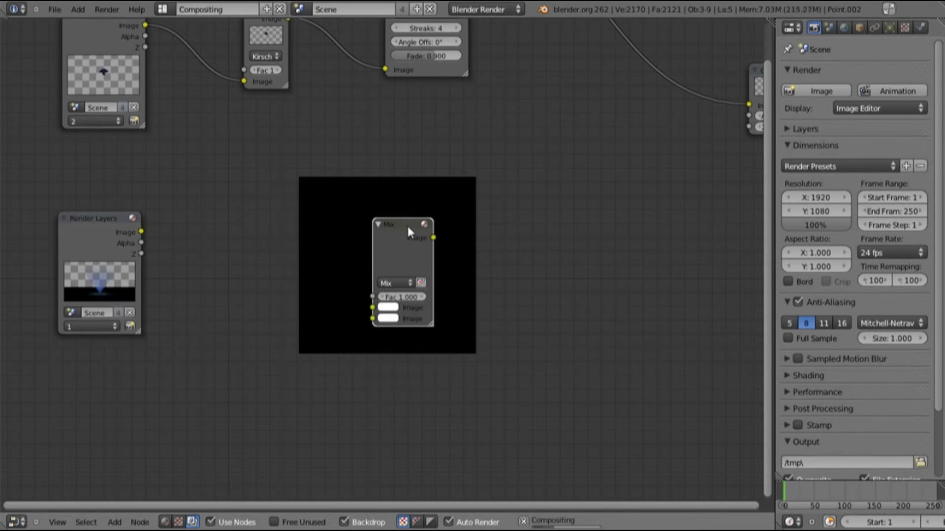
left_click(610, 105)
middle_click_drag(610, 105, 530, 172)
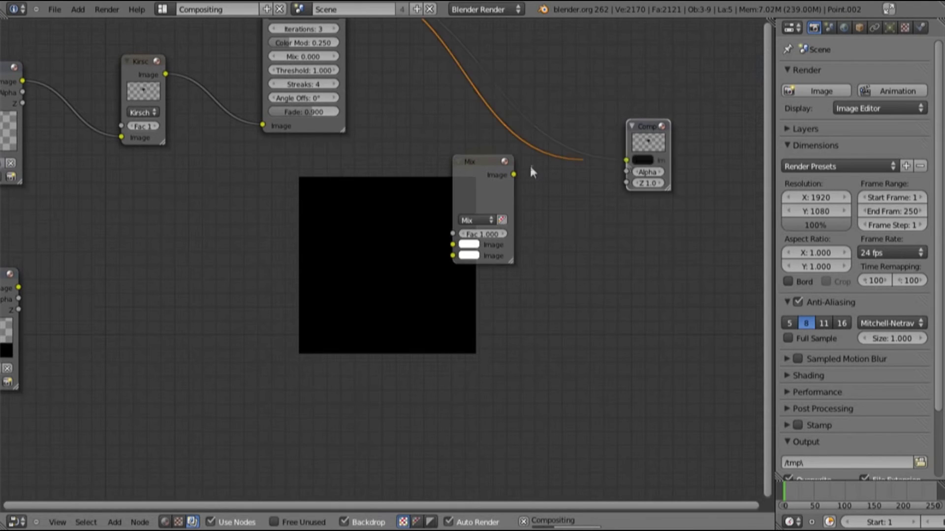
left_click_drag(530, 172, 450, 256)
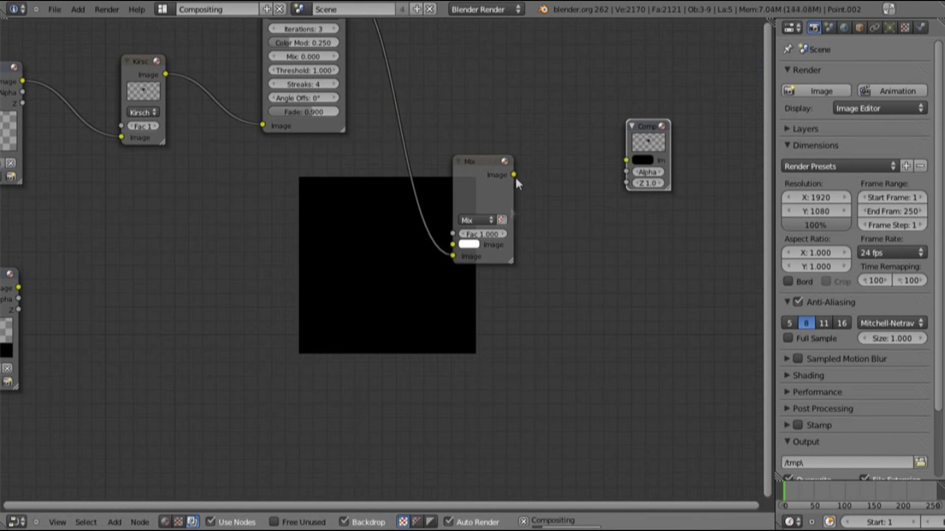
left_click_drag(514, 175, 625, 160)
scroll(141, 215, "down", 1)
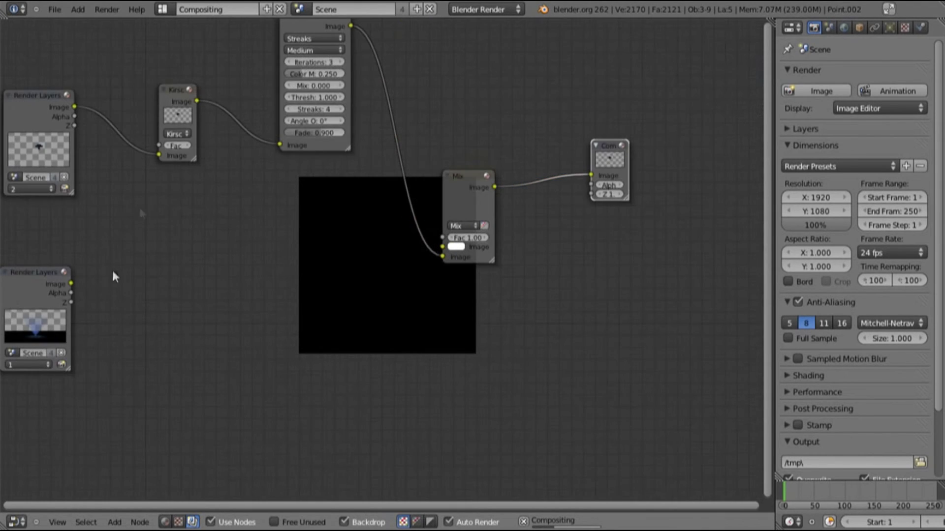
left_click_drag(71, 285, 441, 246)
key("shift+a")
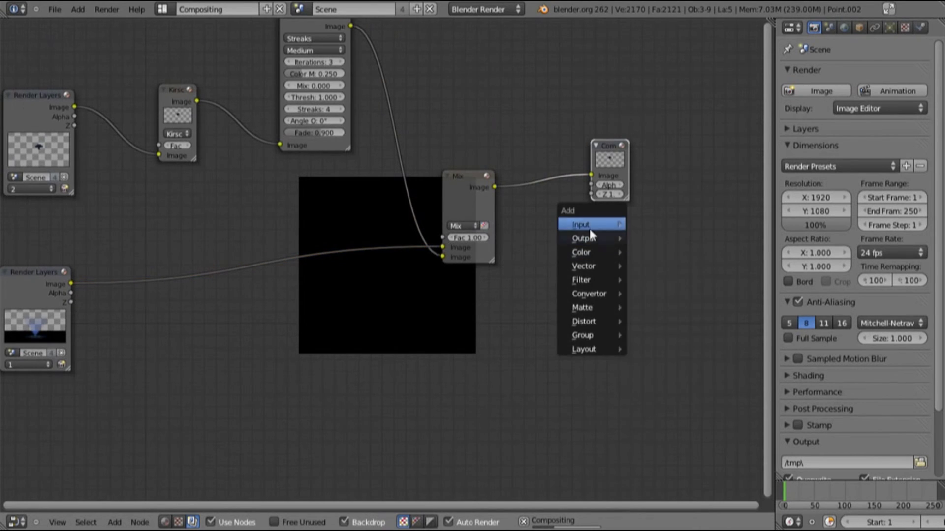
Add a Viewer node below Composite and feed it the Mix image to show the blue hologram backdrop
mouse_move(597, 244)
left_click(647, 252)
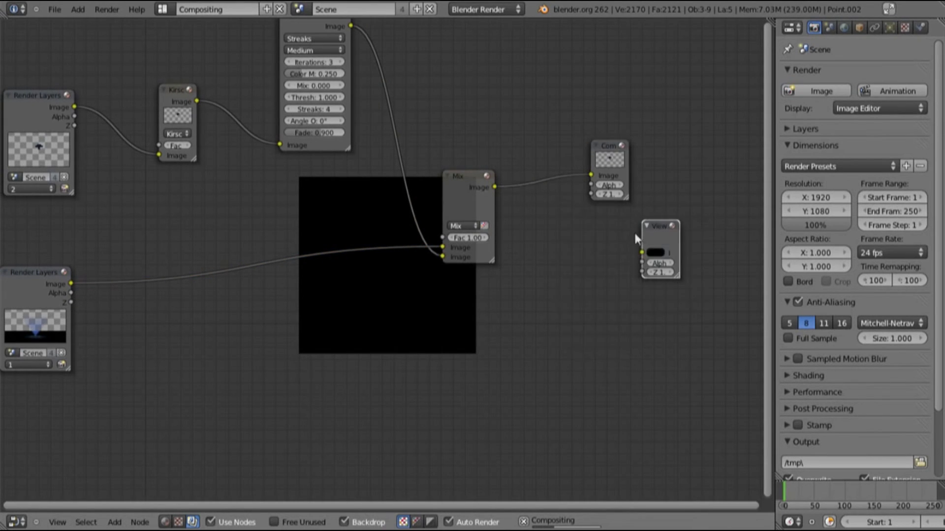
left_click_drag(627, 240, 587, 234)
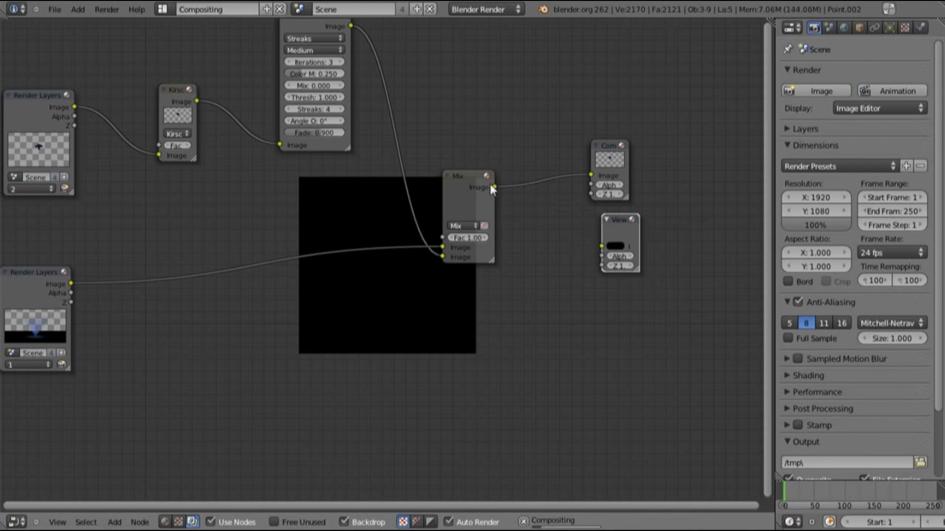
left_click_drag(520, 207, 601, 246)
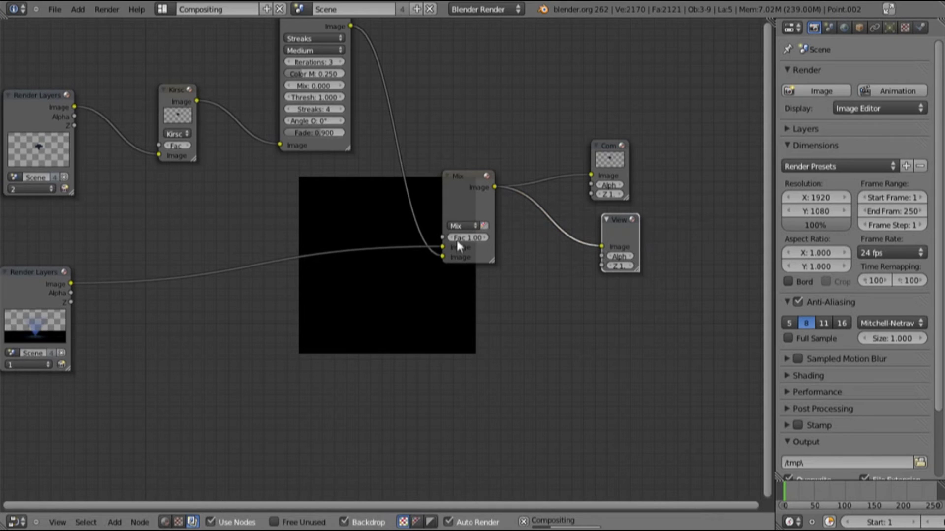
scroll(507, 229, "down", 1)
middle_click_drag(509, 233, 557, 207)
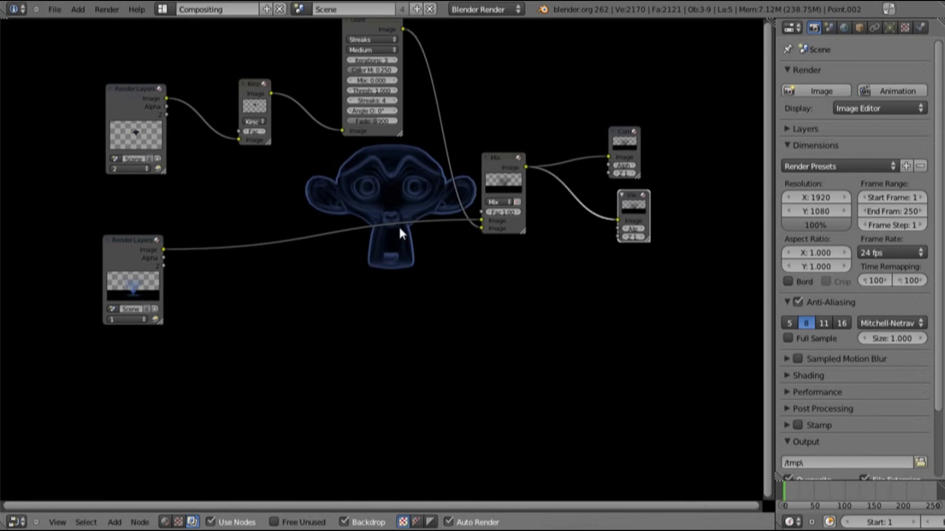
scroll(398, 225, "down", 1)
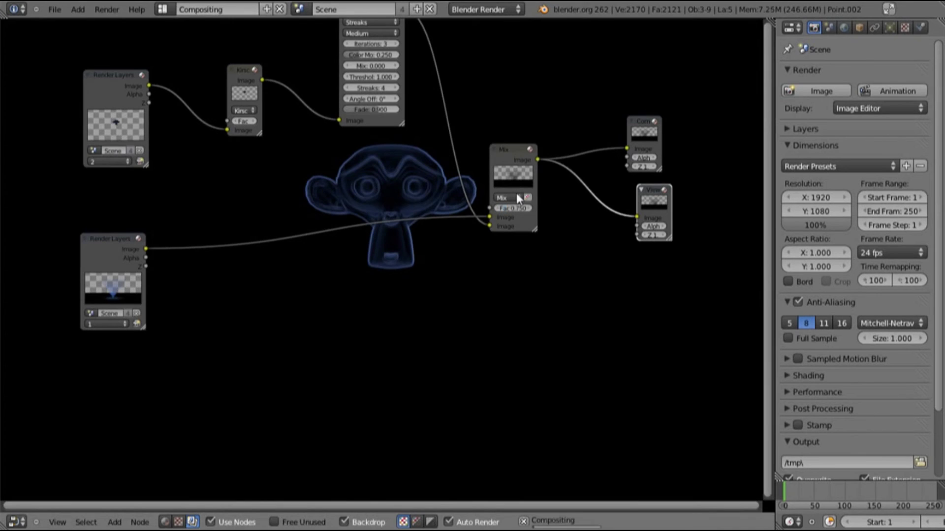
Render the frame with F12, inspect the hologram Suzanne in its blue cone, then return to the nodes
key("F12")
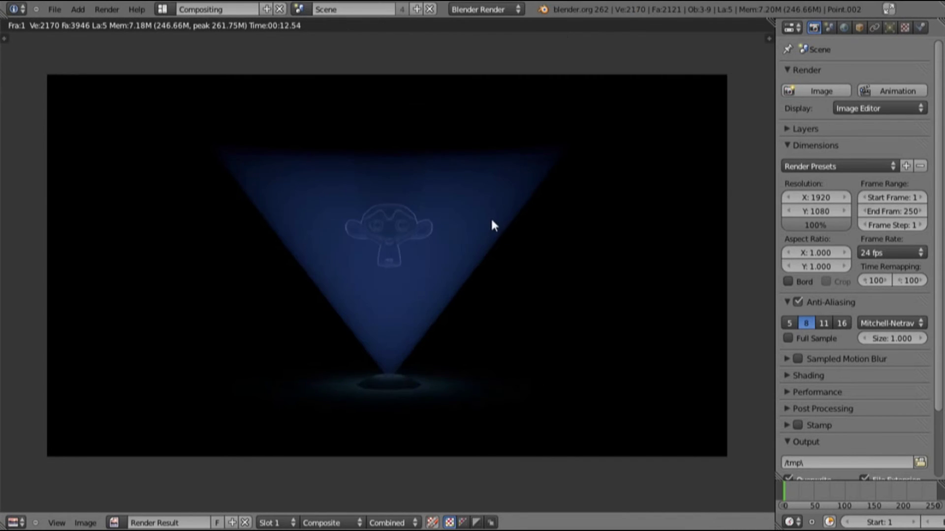
scroll(494, 225, "up", 2)
scroll(491, 220, "down", 3)
scroll(491, 220, "up", 2)
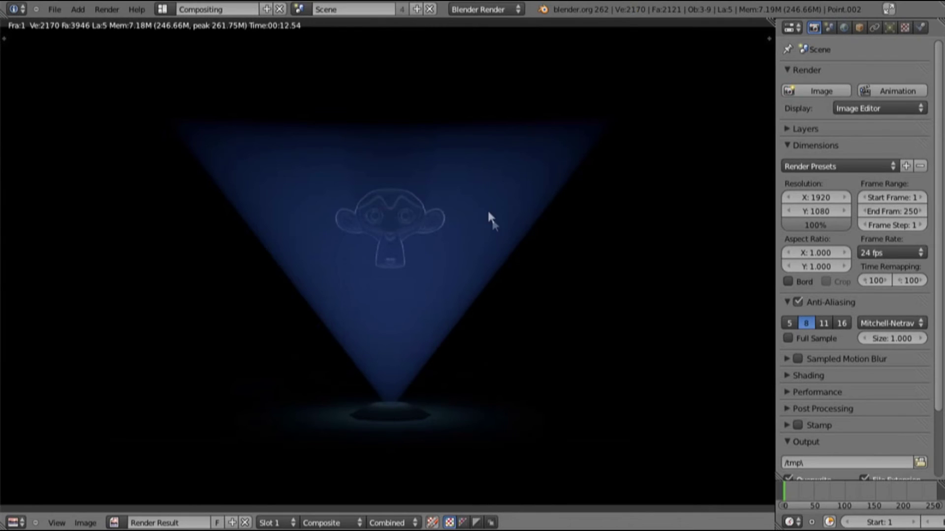
key("Escape")
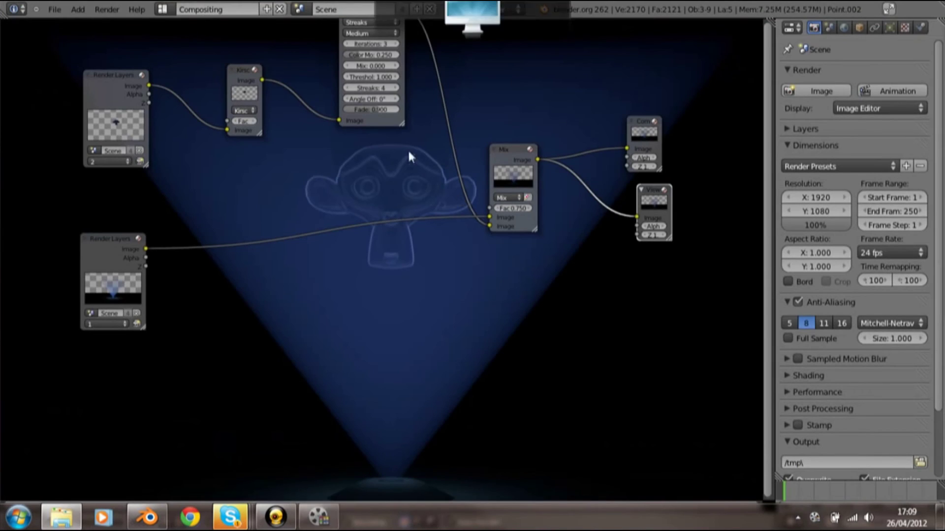
Add a Blur node to the compositor next to the Glare node
middle_click_drag(384, 222, 312, 219)
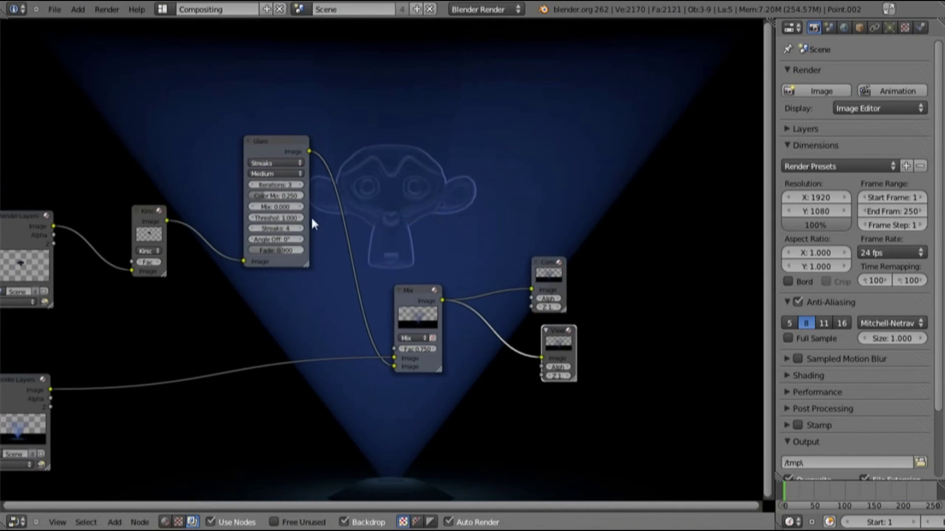
left_click_drag(268, 149, 234, 182)
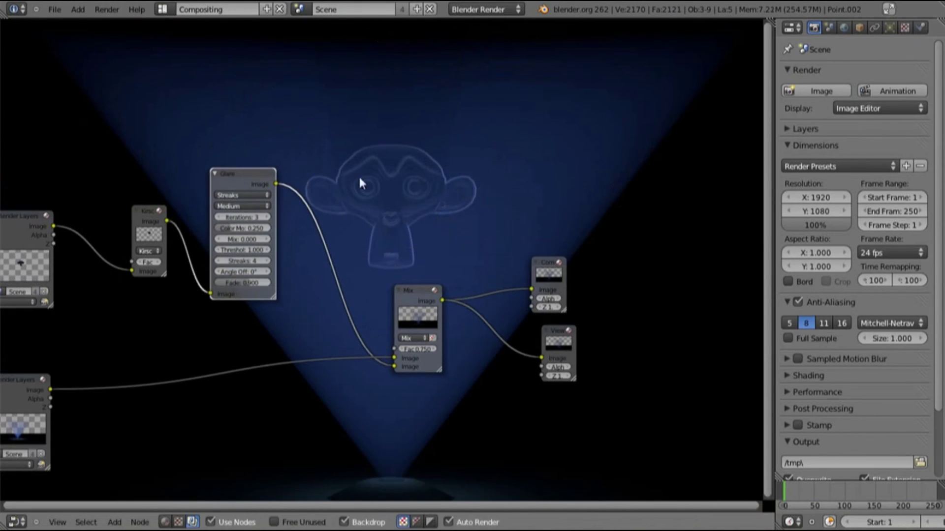
key("shift+a")
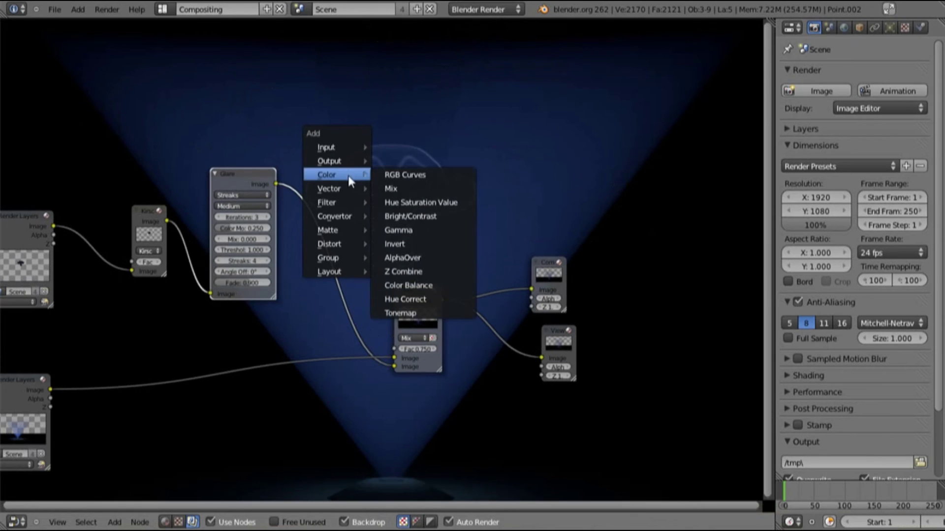
mouse_move(345, 202)
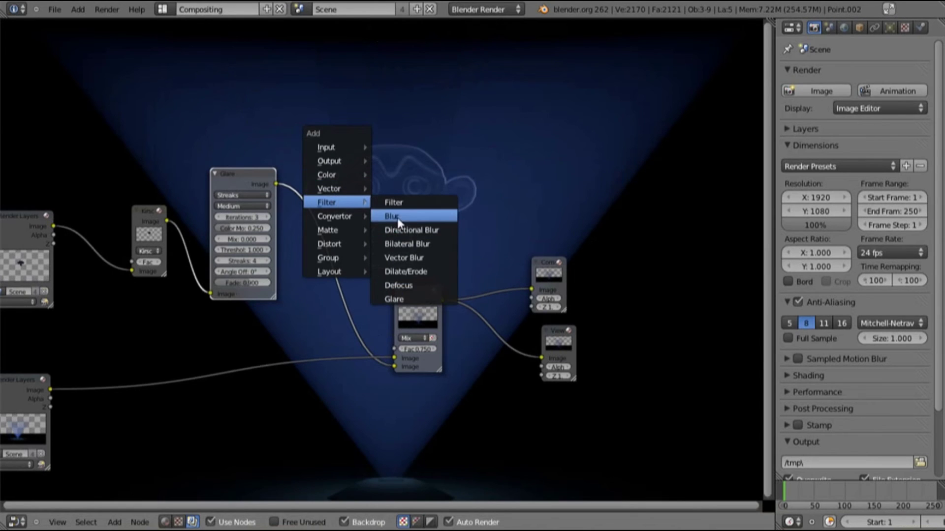
left_click(444, 216)
left_click(396, 154)
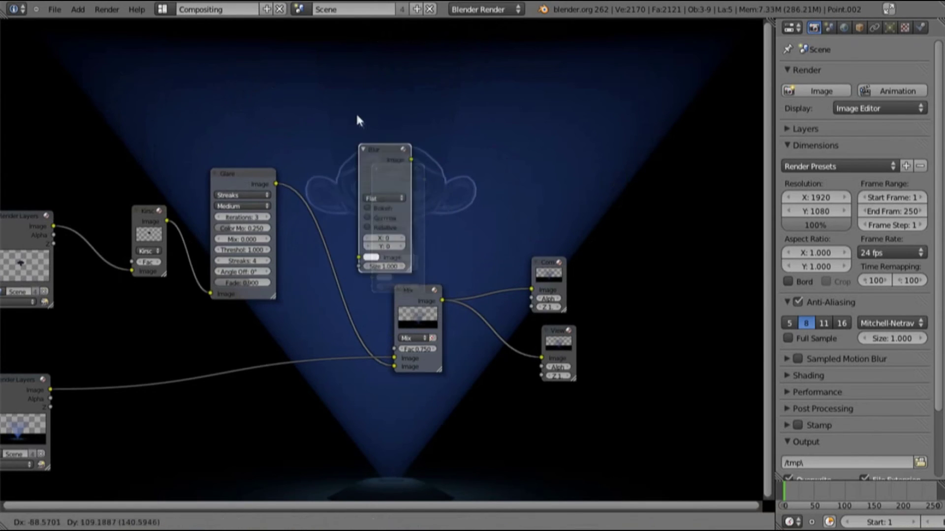
Set the Blur to Gaussian with X and Y size 50 and feed the Glare output into it
left_click(382, 192)
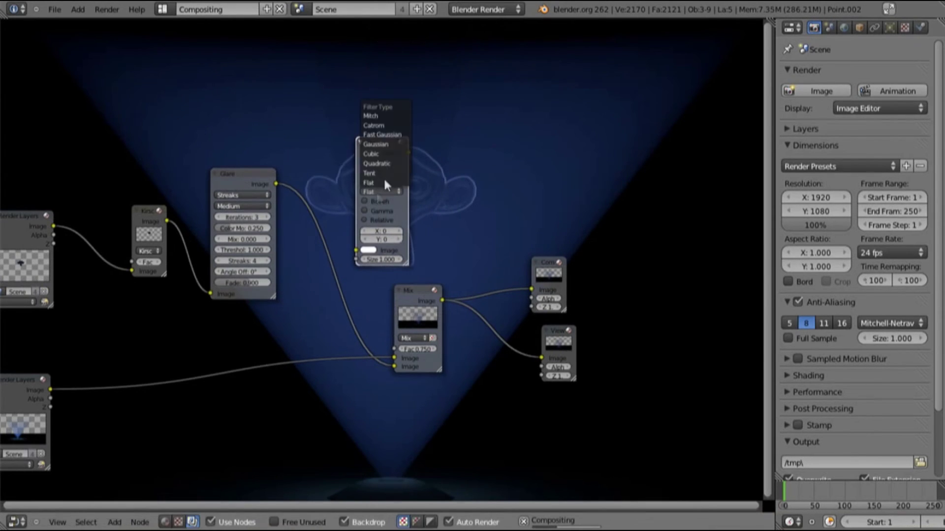
left_click(394, 134)
left_click(385, 211)
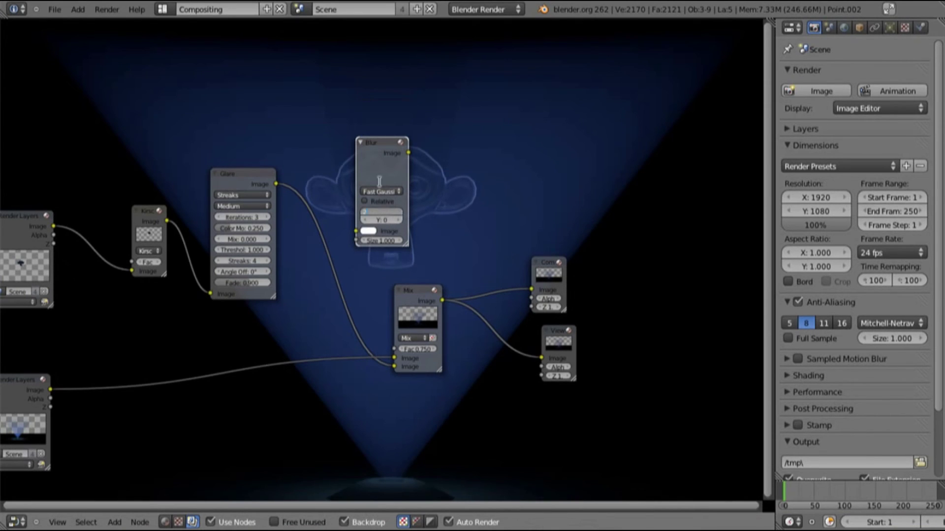
key("Return")
left_click(382, 191)
left_click(386, 149)
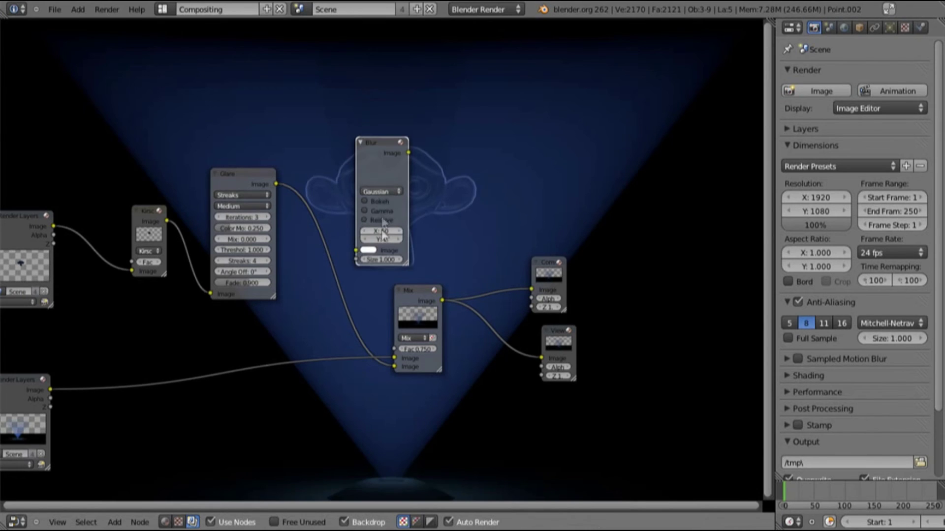
left_click(382, 239)
type("50")
key("Return")
left_click_drag(393, 367, 356, 251)
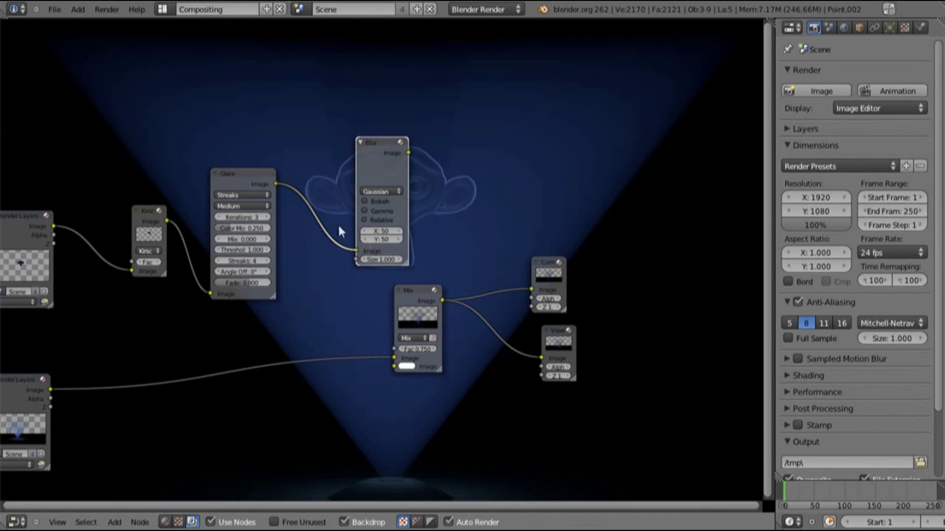
left_click_drag(385, 153, 394, 366)
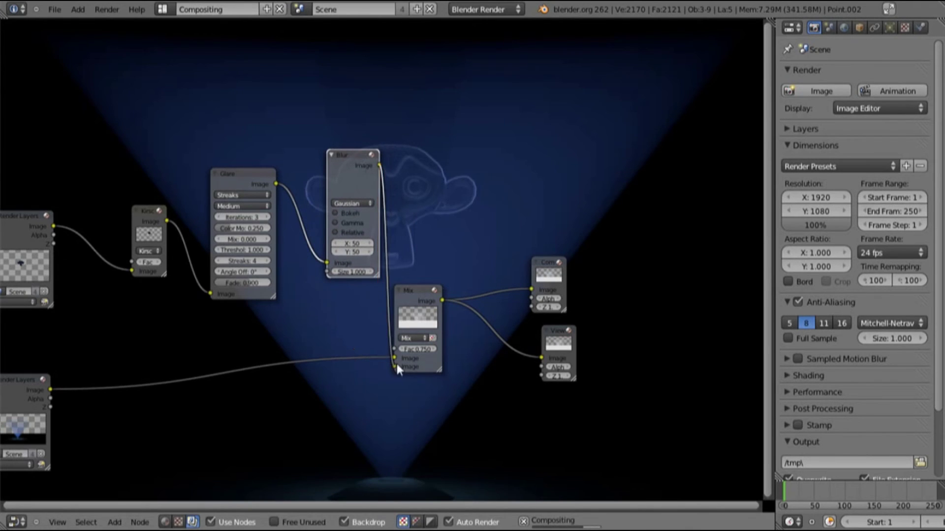
Rearrange the Mix and Glare nodes and add a Time node above the Glare node
key("g")
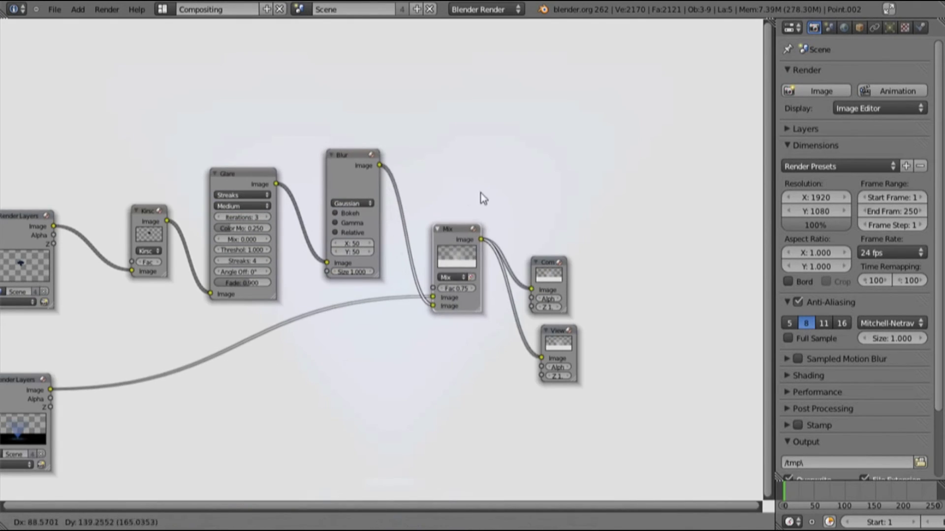
left_click(480, 192)
left_click_drag(232, 173, 219, 189)
key("shift+a")
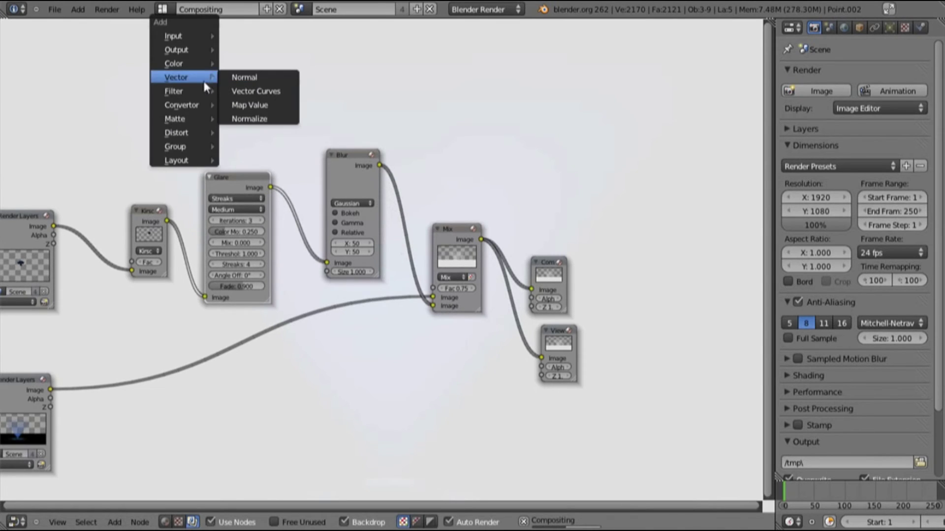
mouse_move(204, 69)
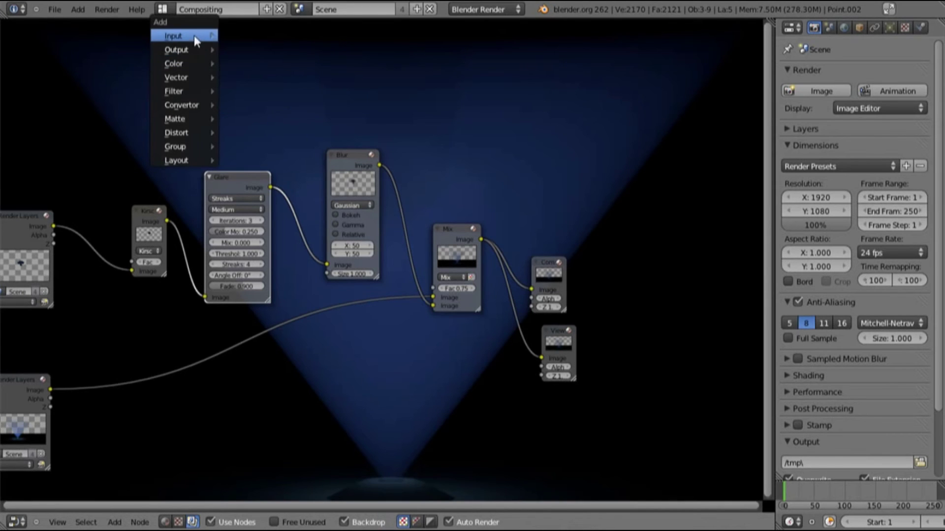
mouse_move(194, 35)
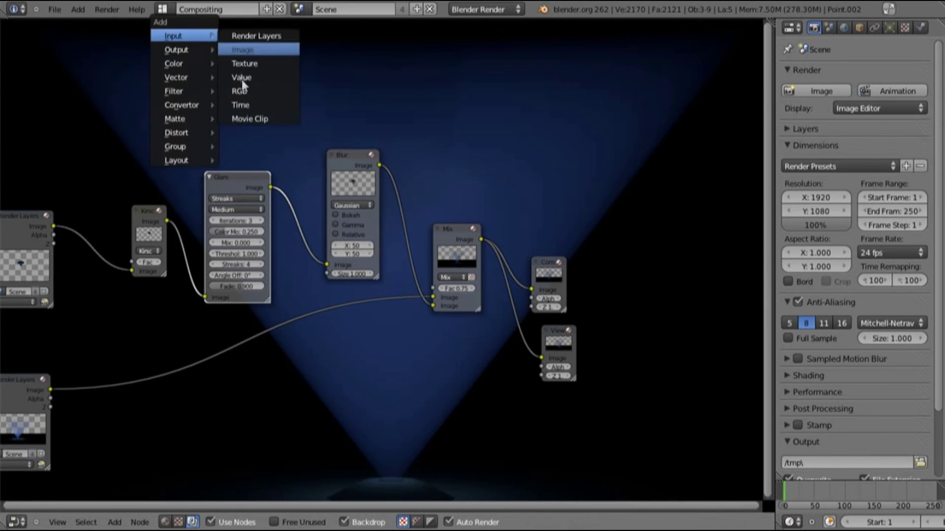
left_click(247, 102)
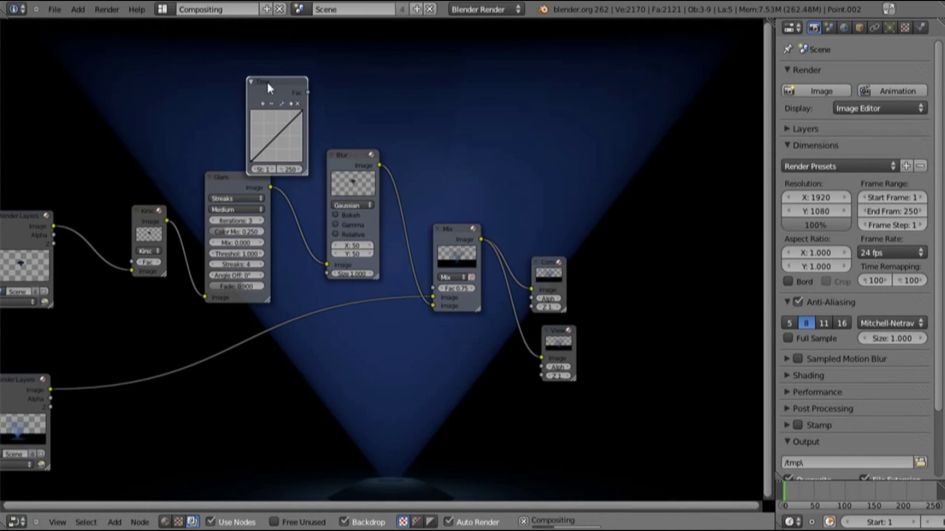
left_click_drag(267, 80, 263, 65)
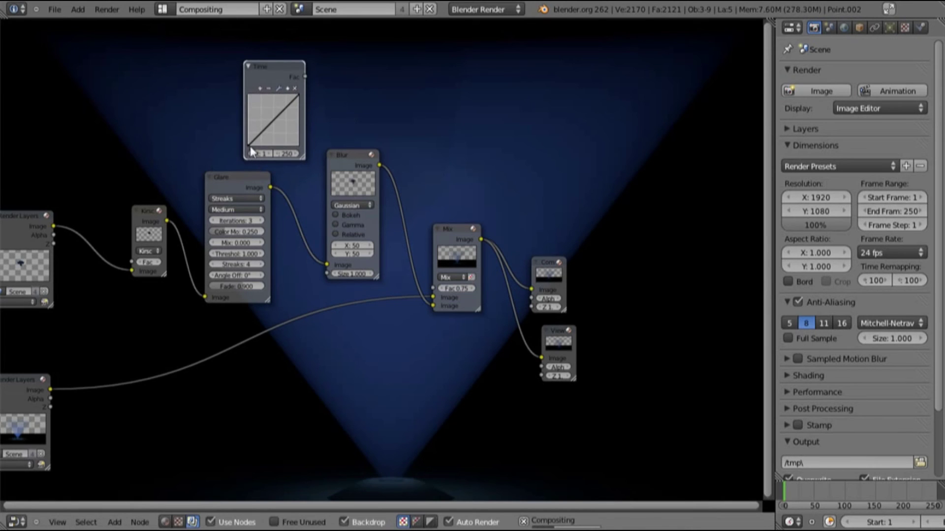
scroll(253, 131, "up", 1)
scroll(336, 187, "up", 3)
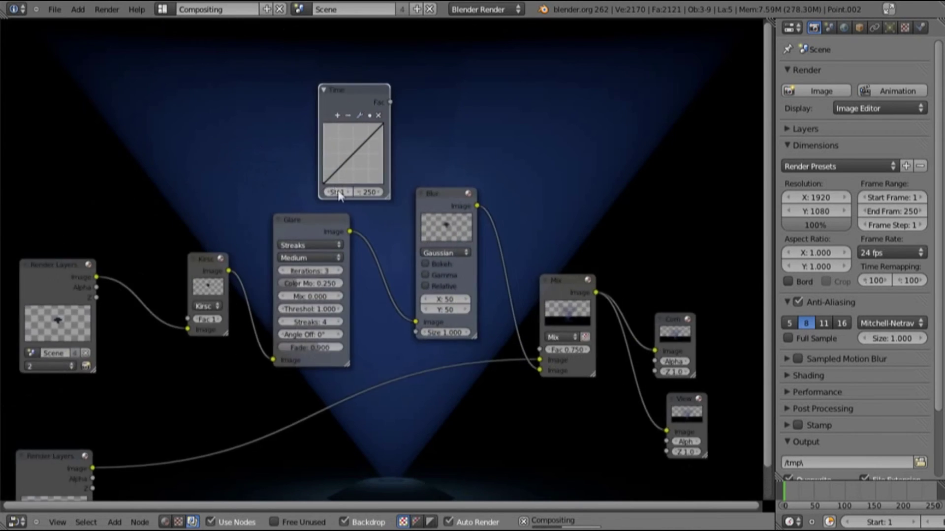
scroll(335, 187, "up", 3)
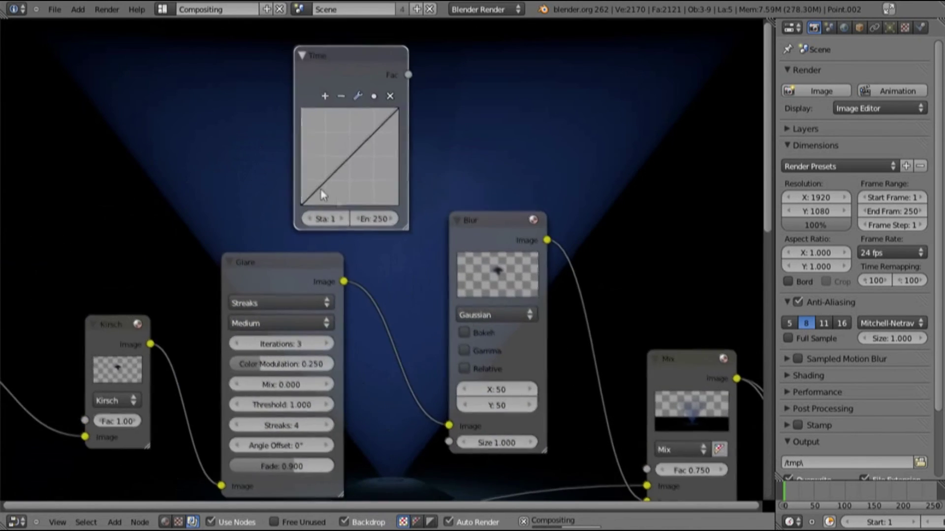
key("g")
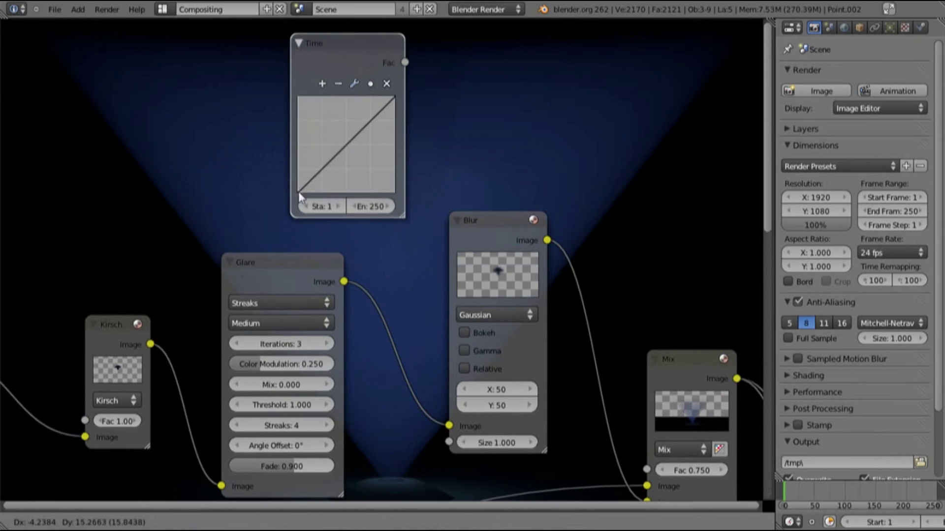
left_click(299, 196)
Make the Time curve fall from full to zero, with an end frame of 30
left_click_drag(301, 187, 283, 82)
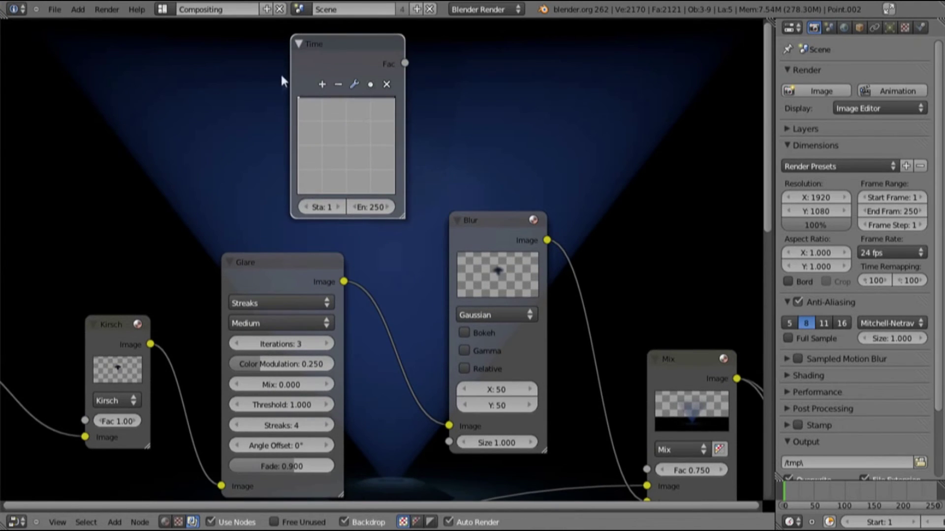
left_click_drag(395, 99, 405, 219)
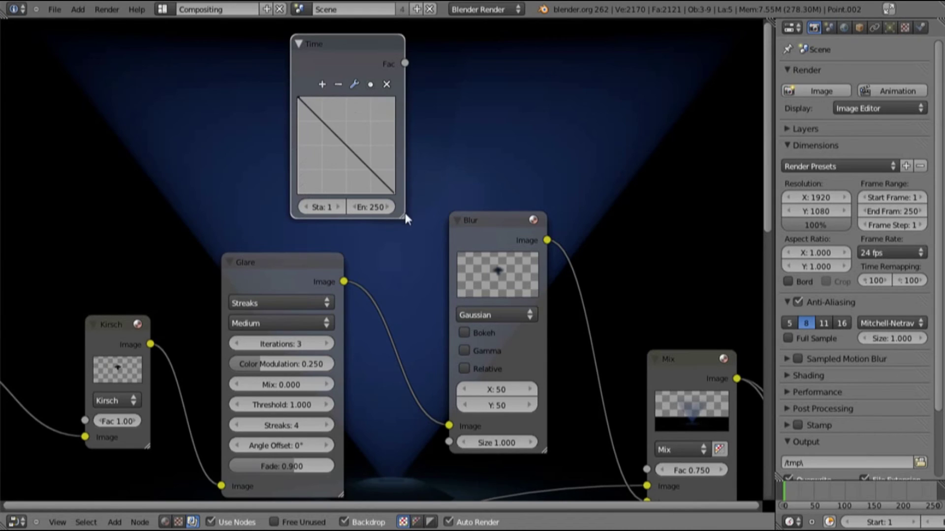
left_click(374, 206)
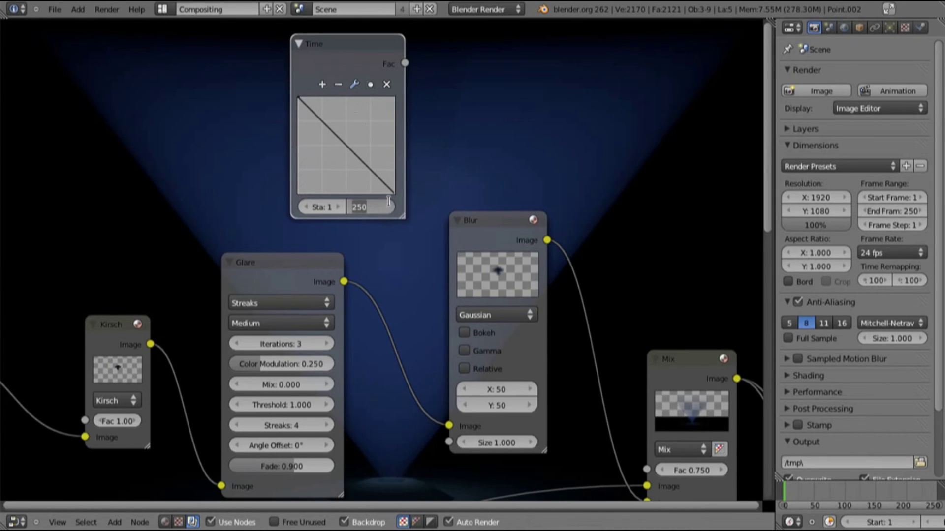
type("30")
key("Return")
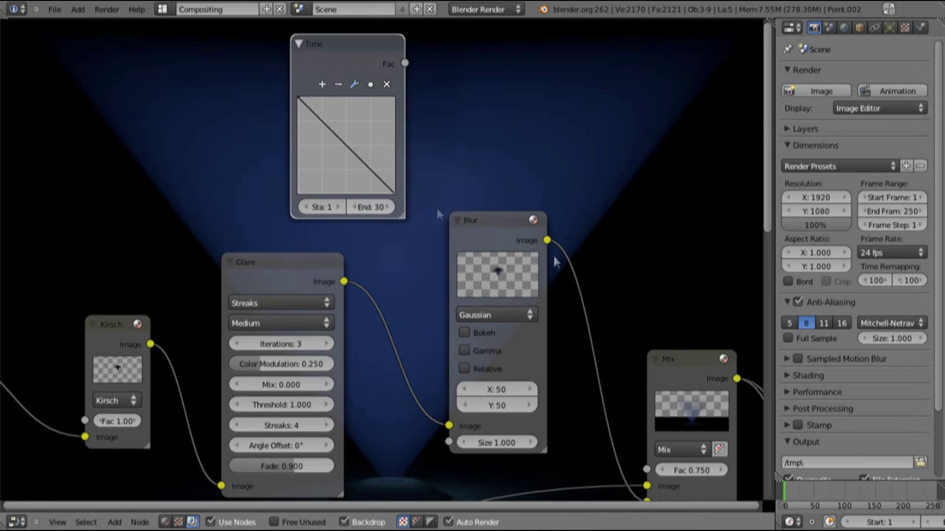
Connect the Time output to the Blur node's Size and tidy the node layout
left_click_drag(407, 64, 444, 445)
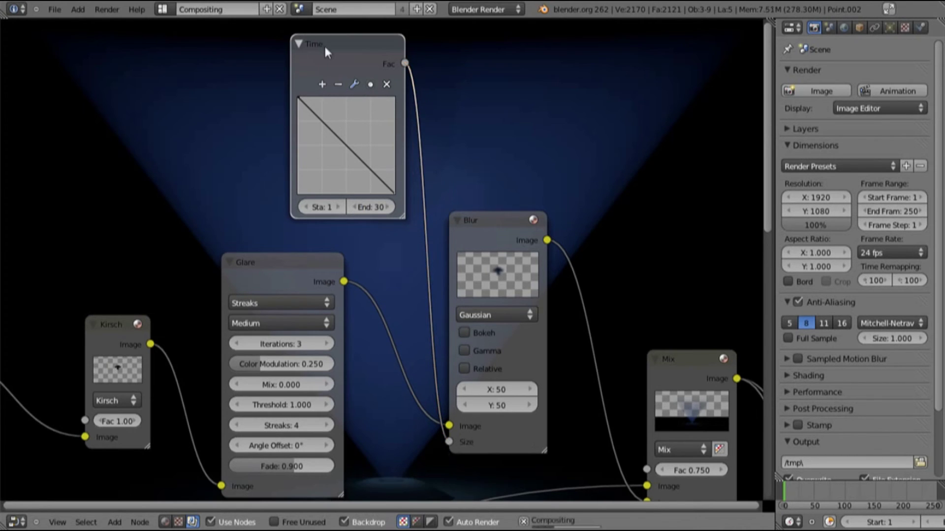
left_click_drag(323, 45, 225, 60)
middle_click_drag(426, 199, 359, 129)
scroll(359, 129, "down", 1)
scroll(362, 177, "down", 1)
middle_click_drag(362, 177, 342, 152)
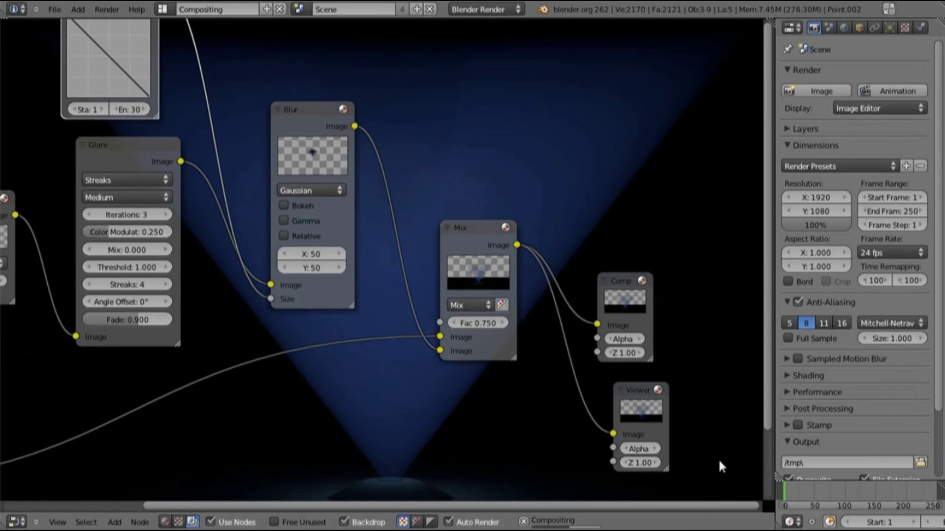
Scrub the timeline between frames 12 and 39 to preview the blur fade, ending on frame 18
left_click(643, 397)
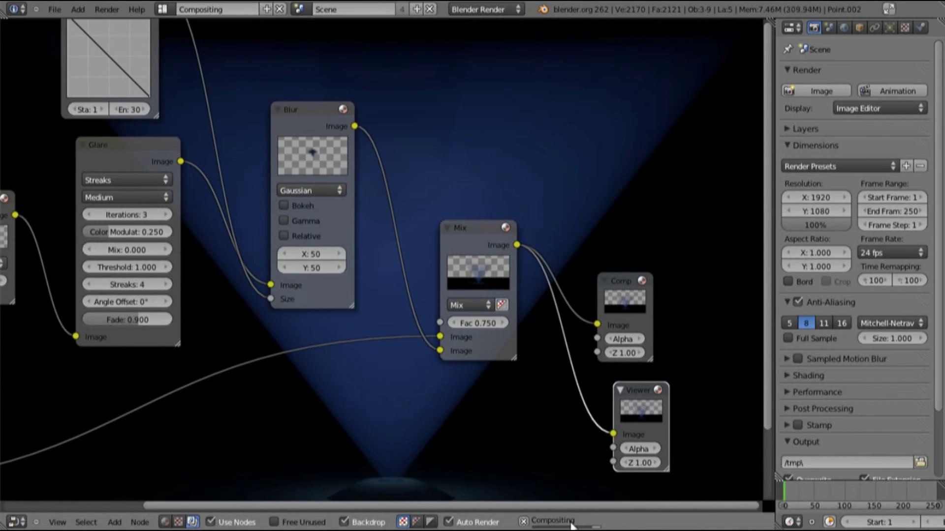
middle_click_drag(424, 190, 438, 278)
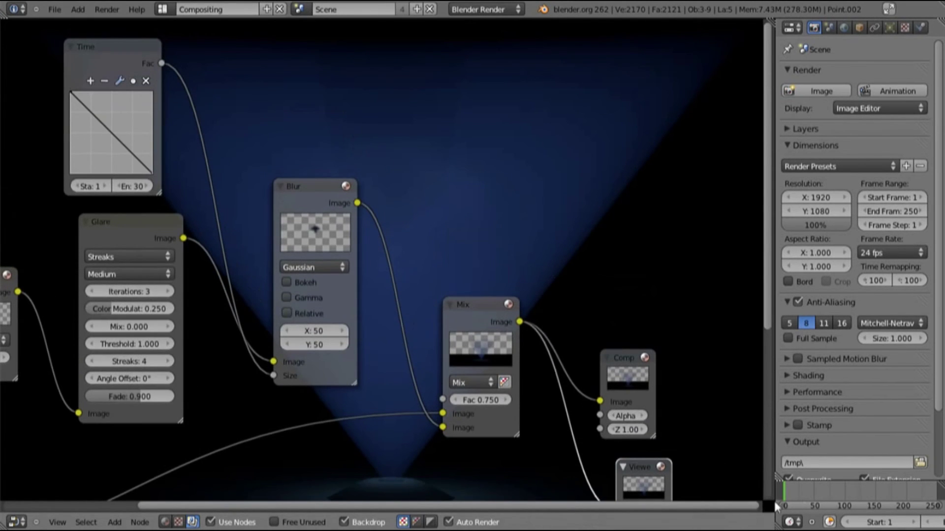
left_click(798, 492)
scroll(886, 522, "down", 5)
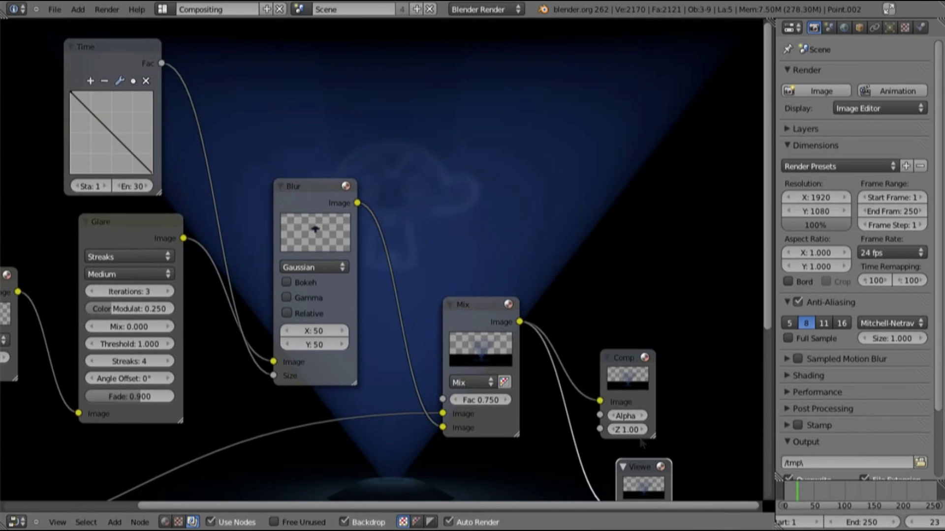
left_click(807, 490)
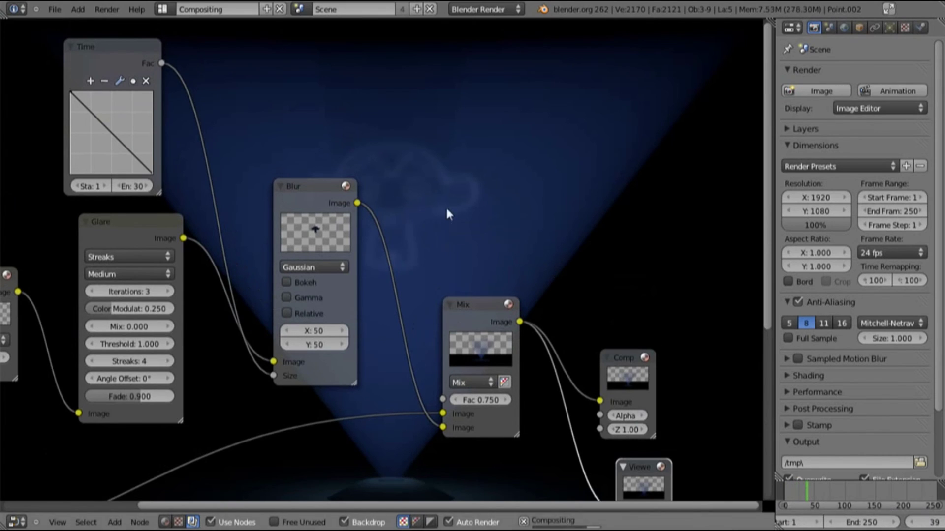
left_click(791, 497)
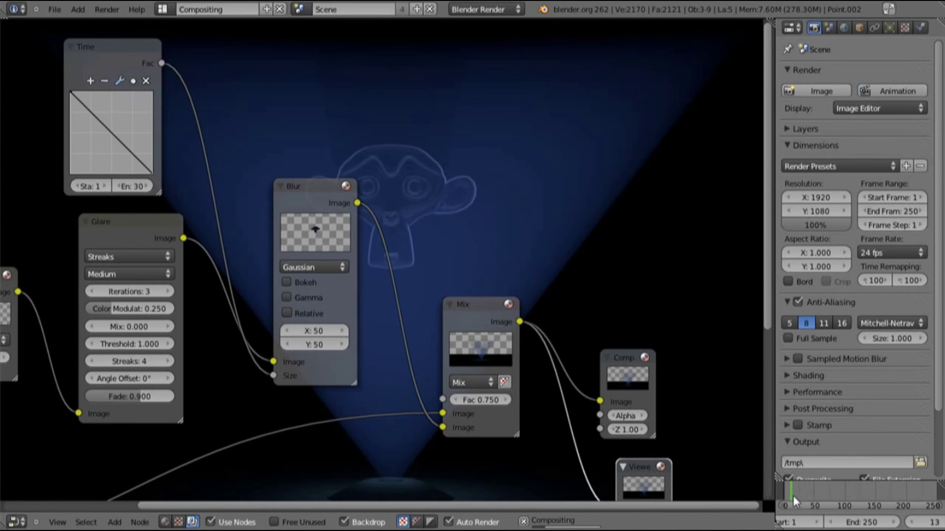
left_click(796, 495)
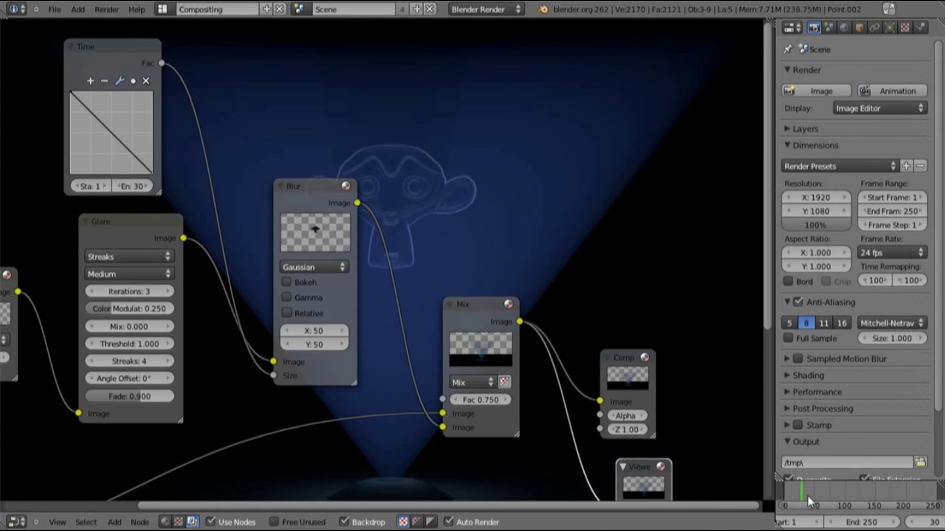
left_click(790, 492)
scroll(792, 494, "up", 3)
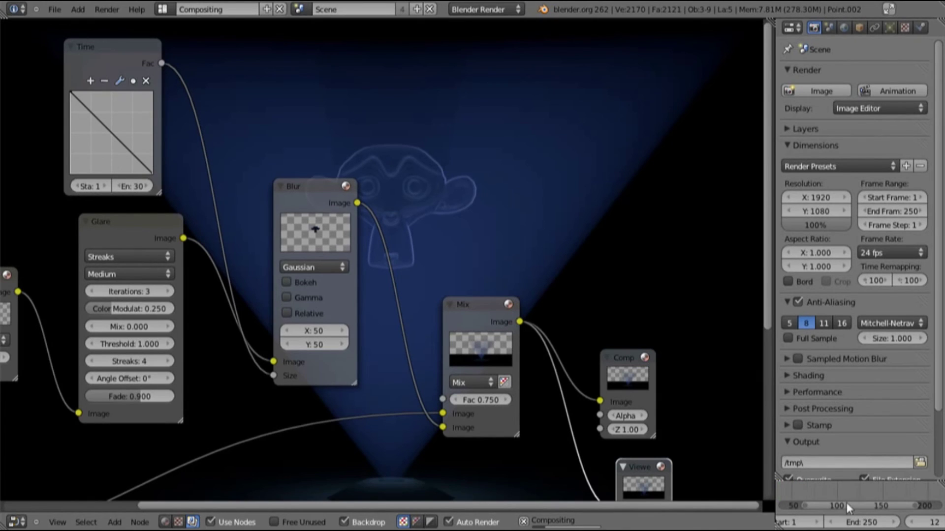
scroll(805, 504, "left", 4, "ctrl")
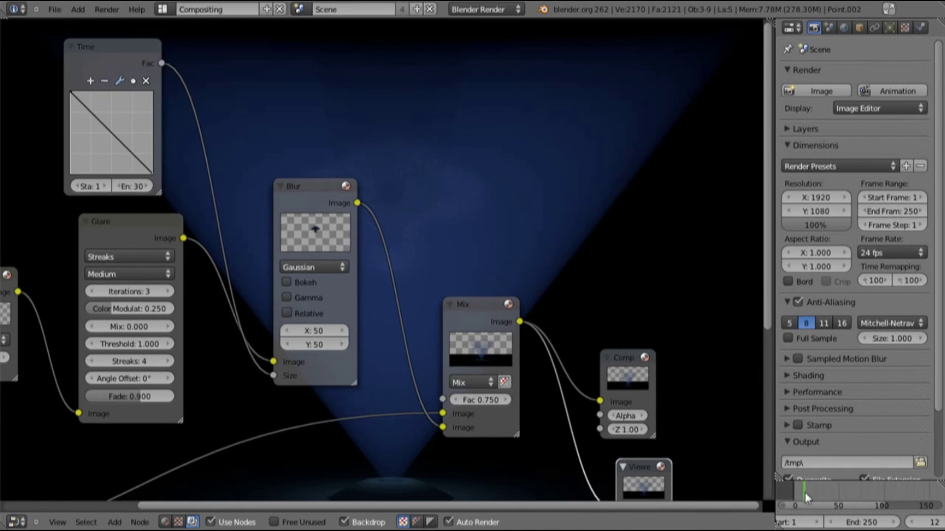
left_click(810, 492)
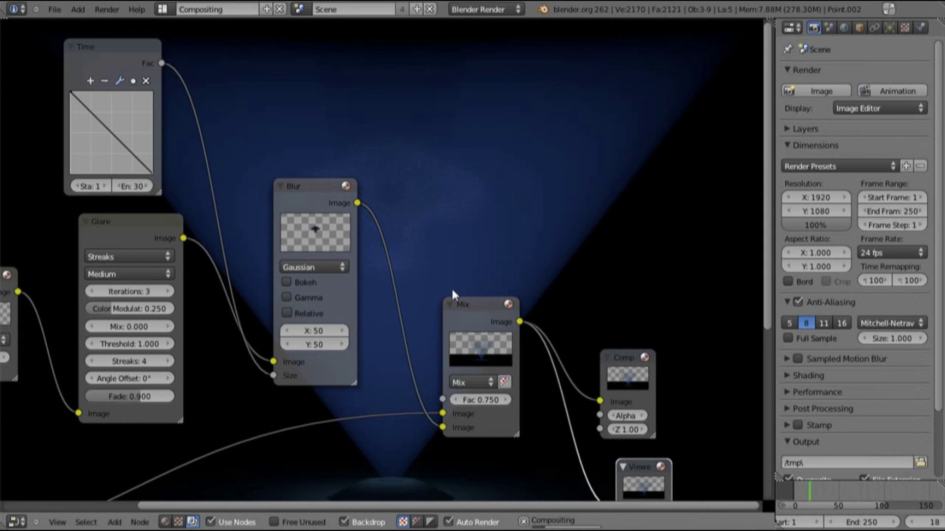
Fit the whole compositing node tree in view with Home
scroll(415, 235, "down", 3)
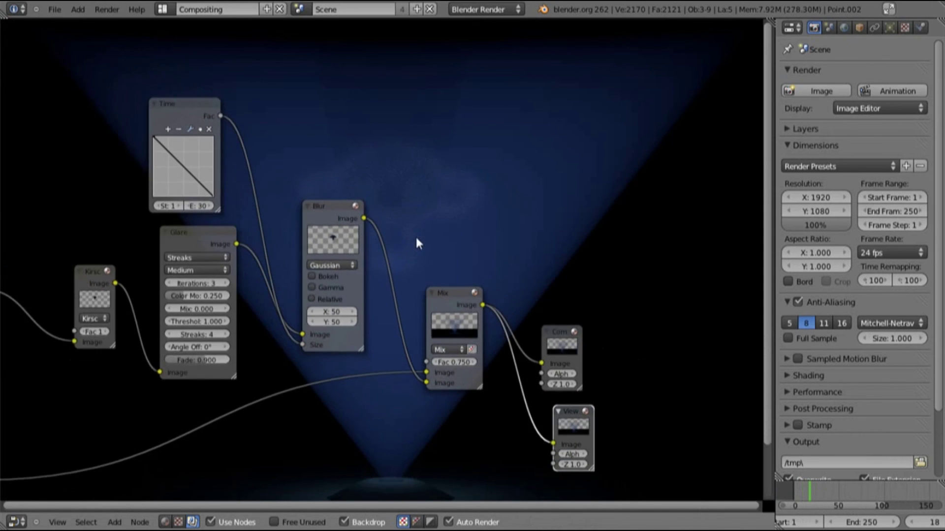
key("Home")
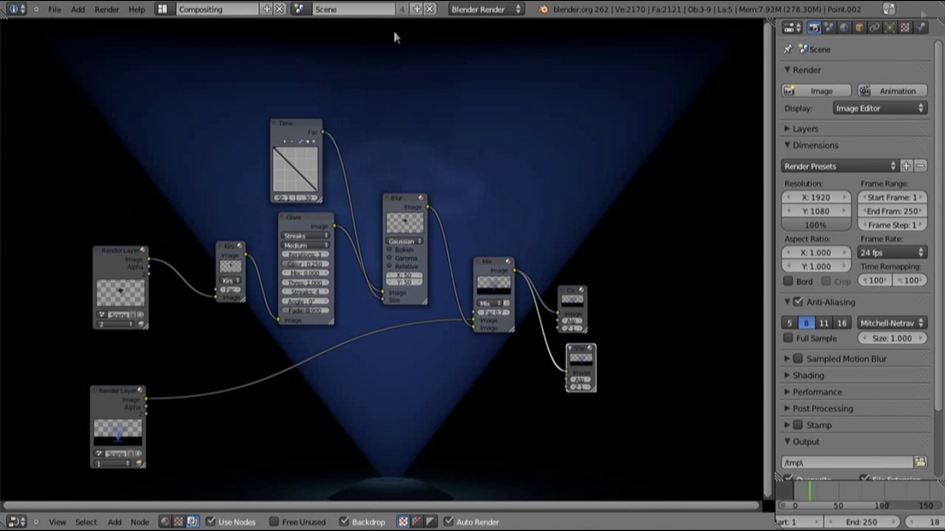
left_click(172, 10)
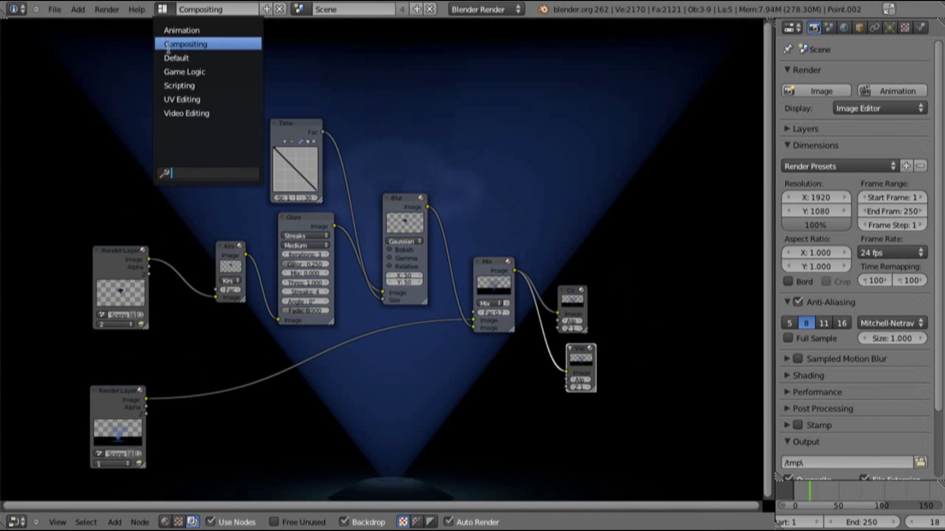
Switch to the Default layout in front view and narrow the spotlight's spot size to 35.262°
left_click(172, 58)
key("KP_1")
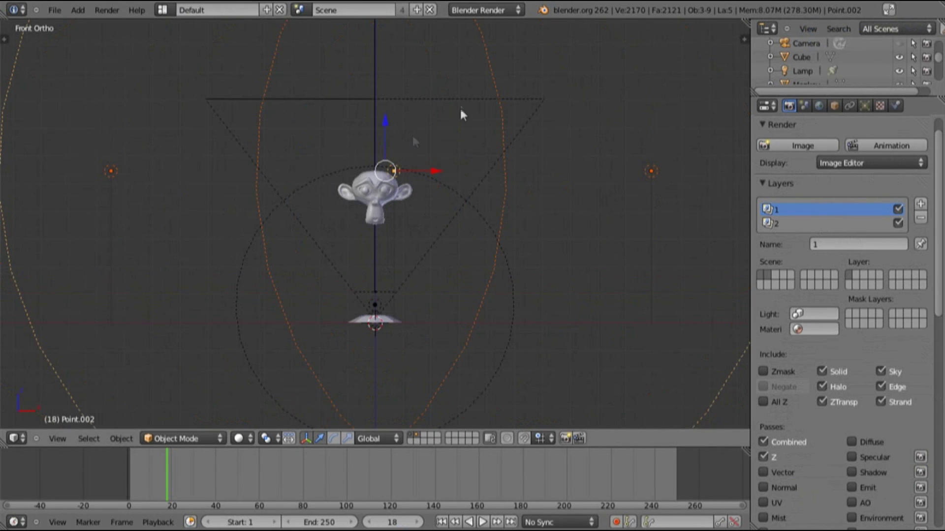
left_click(864, 105)
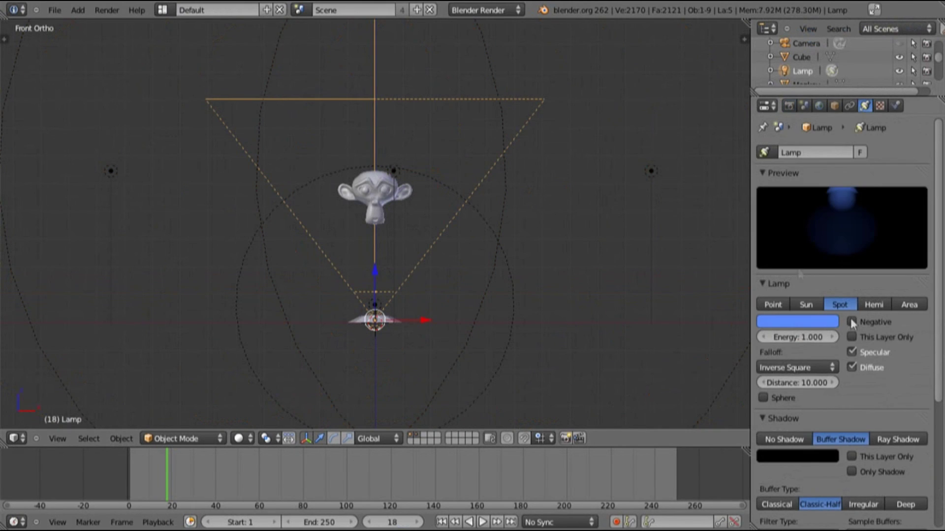
scroll(859, 354, "down", 3)
scroll(865, 396, "down", 6)
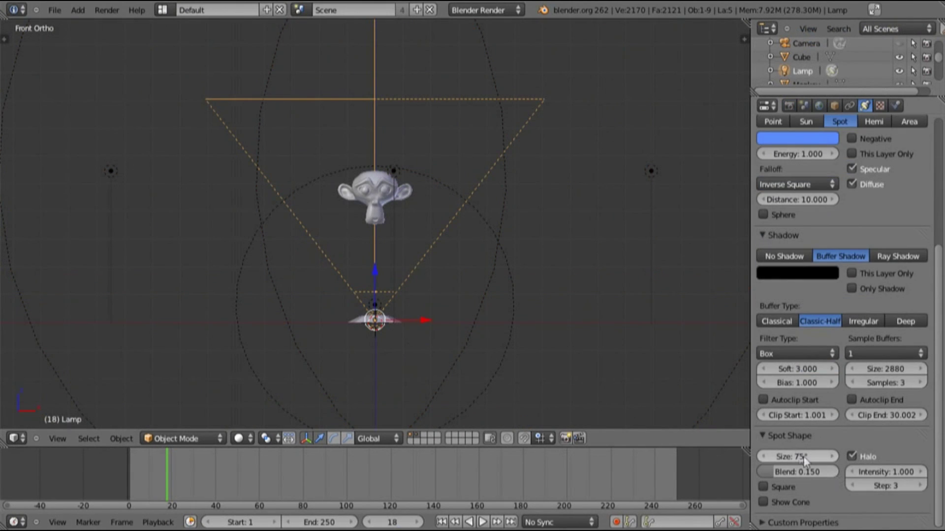
left_click_drag(805, 456, 731, 455)
left_click_drag(730, 459, 726, 454)
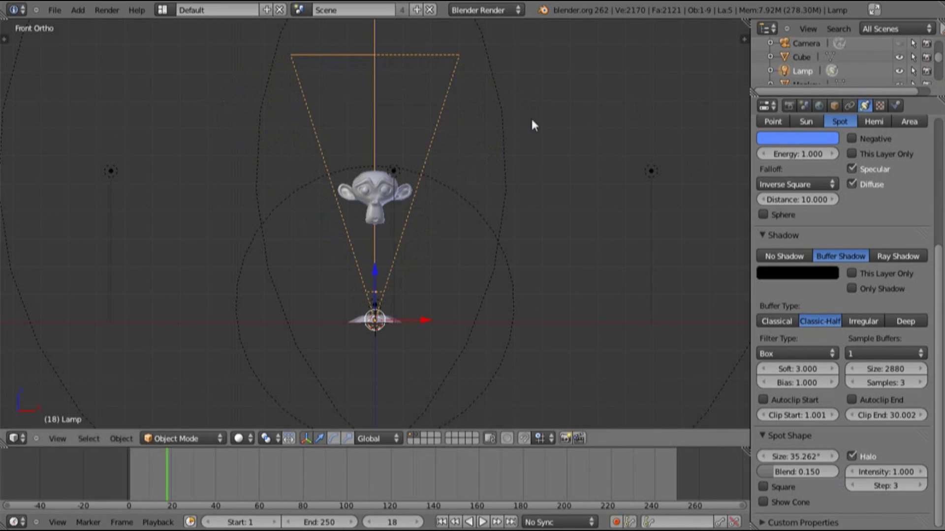
right_click(390, 189)
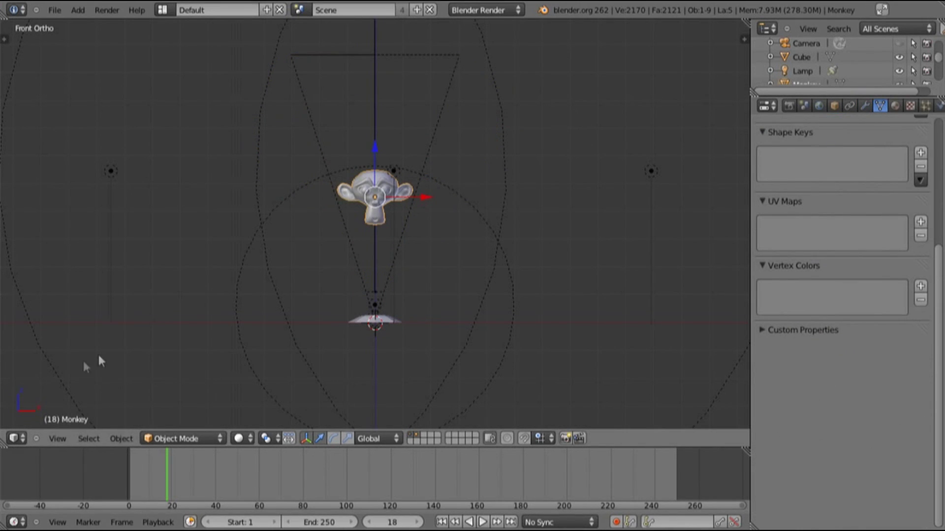
At frame 1, rotate the Monkey and keyframe its location and rotation
left_click(442, 522)
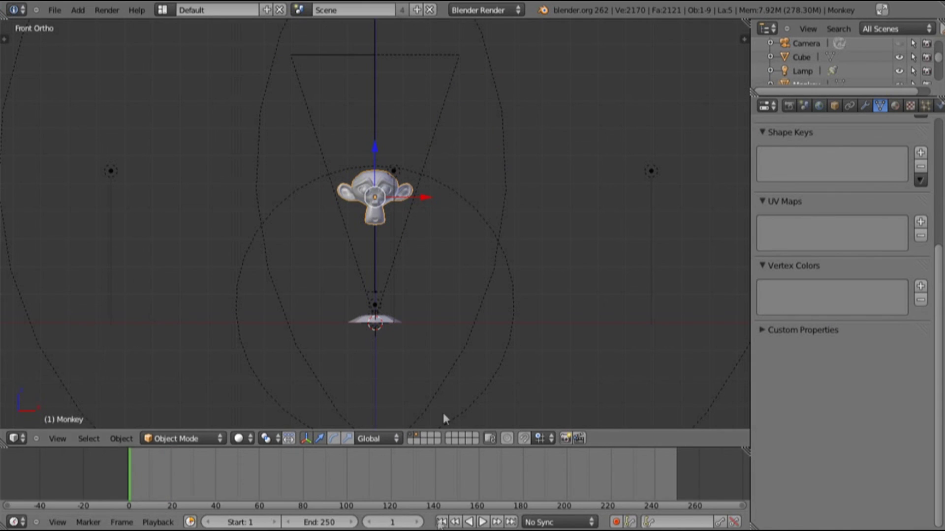
key("KP_7")
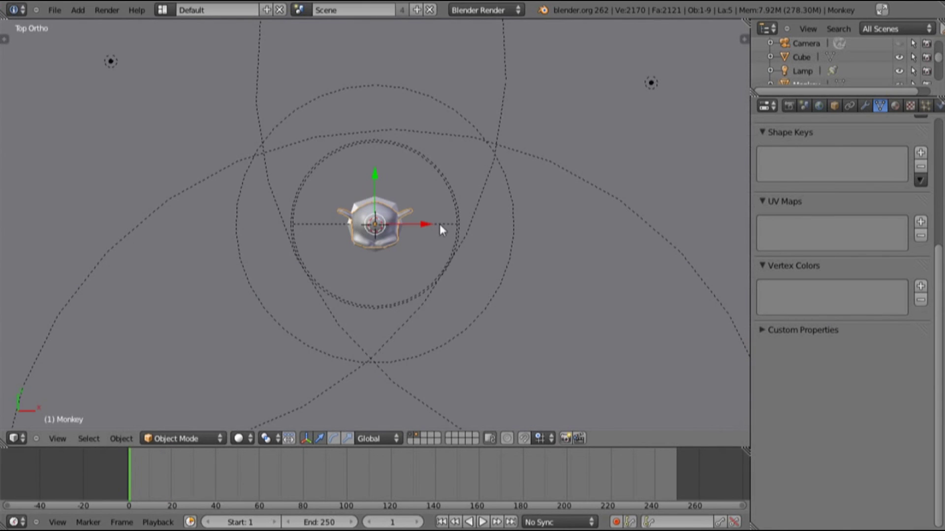
key("r")
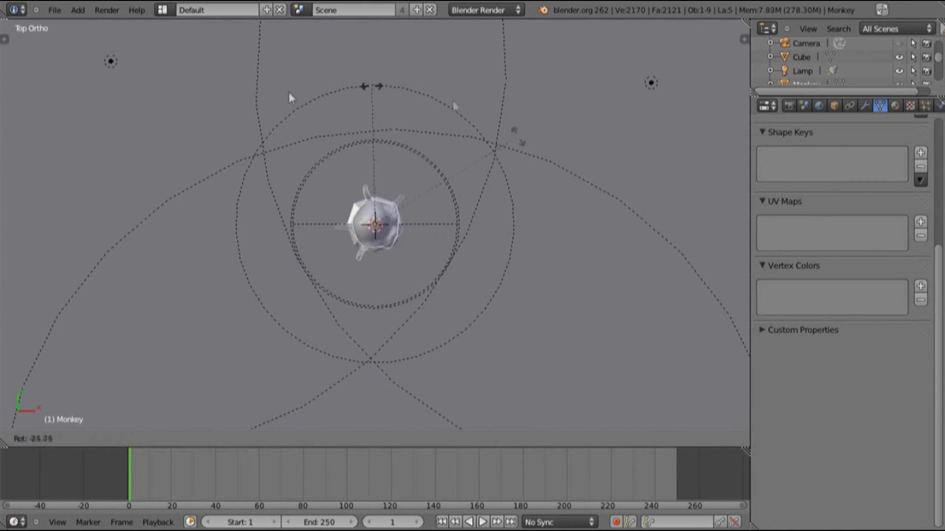
left_click(482, 200)
key("i")
left_click(478, 269)
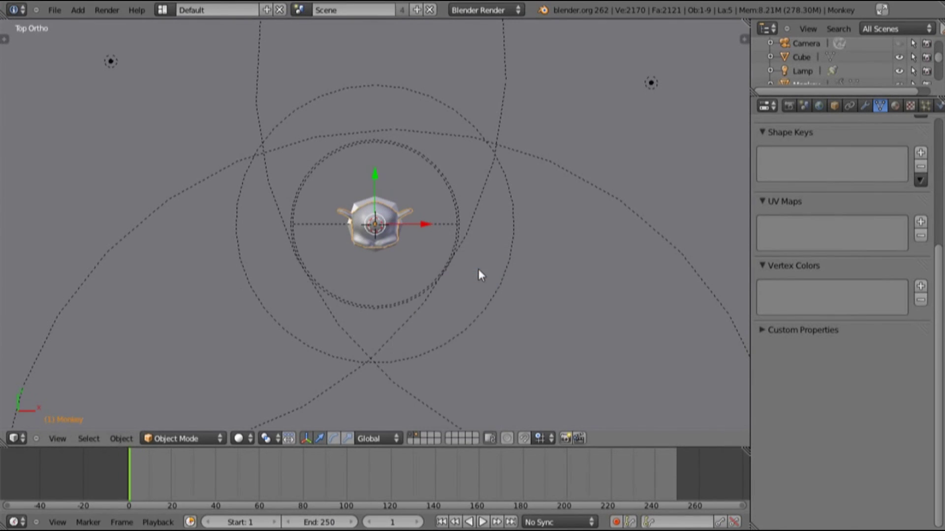
key("i")
left_click(475, 284)
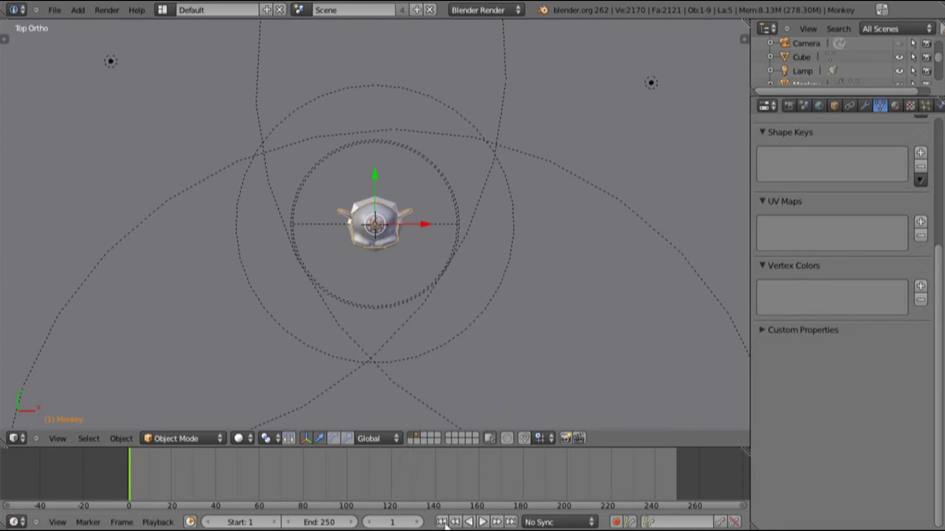
Set the end frame to 100, then rotate the Monkey at frame 100 and keyframe its rotation
left_click(318, 524)
type("100")
key("Return")
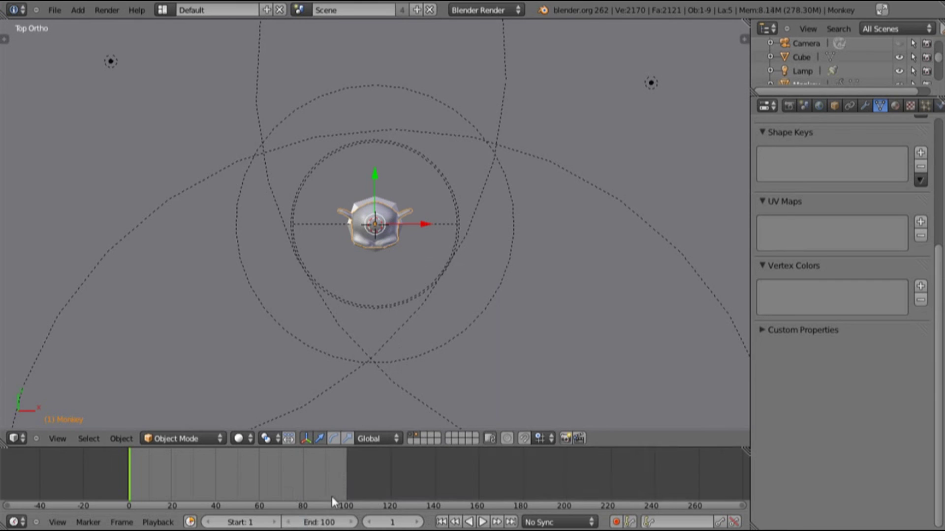
left_click(510, 522)
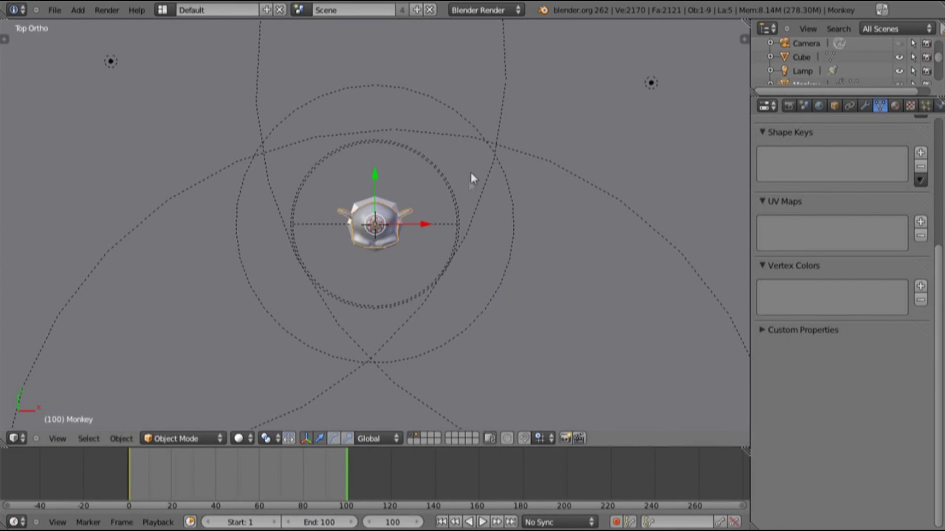
key("r")
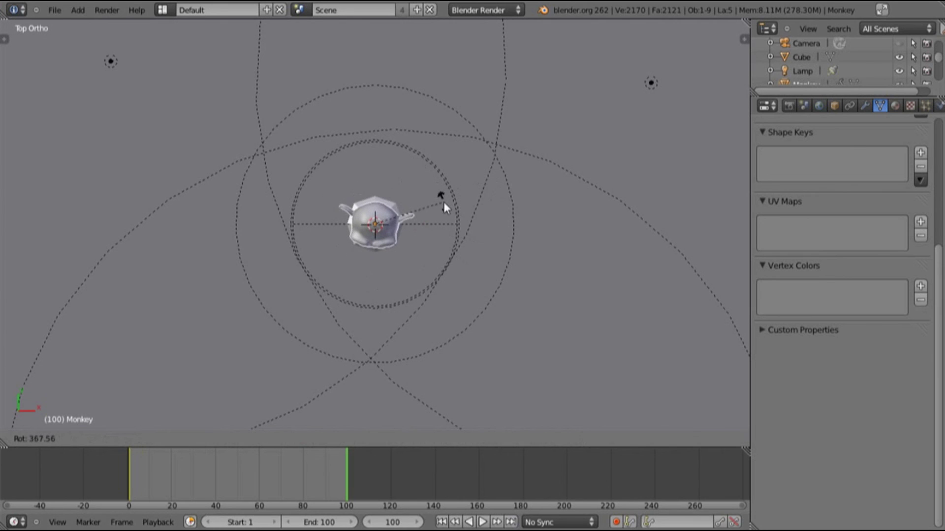
left_click(436, 256)
key("i")
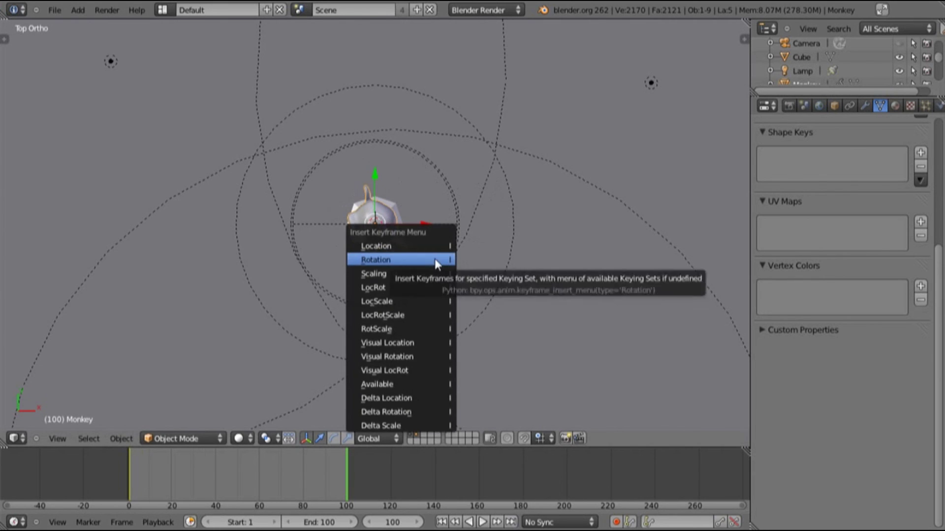
left_click(434, 258)
middle_click_drag(498, 326, 509, 196)
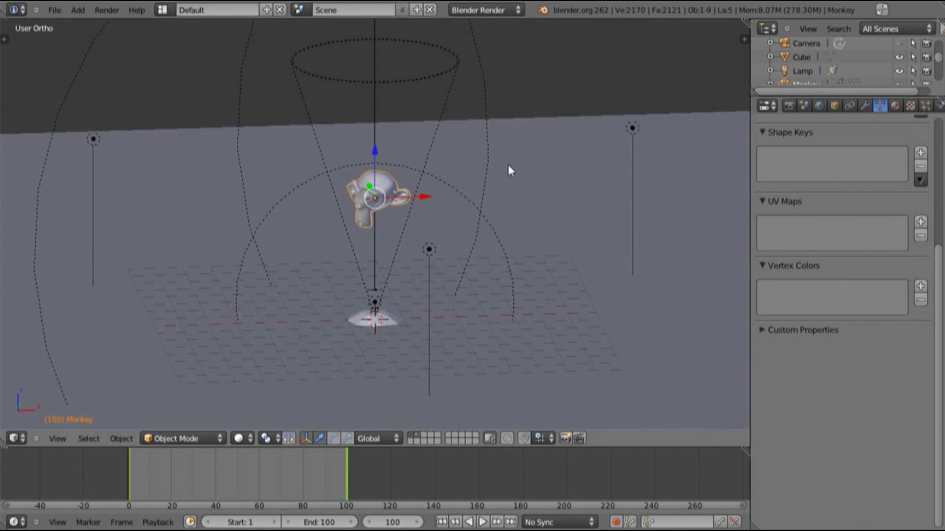
key("KP_1")
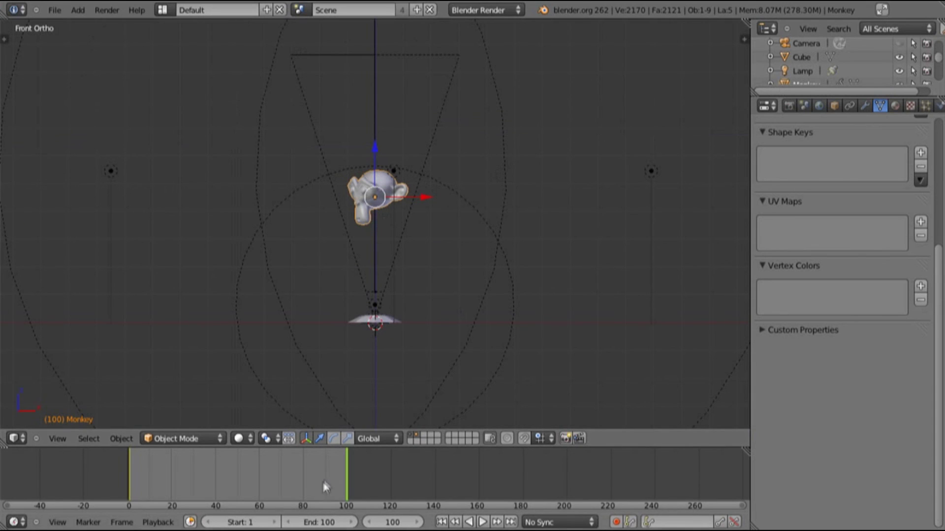
Play the Monkey's spin from frame 1 to check it, then rewind to the start
left_click(440, 523)
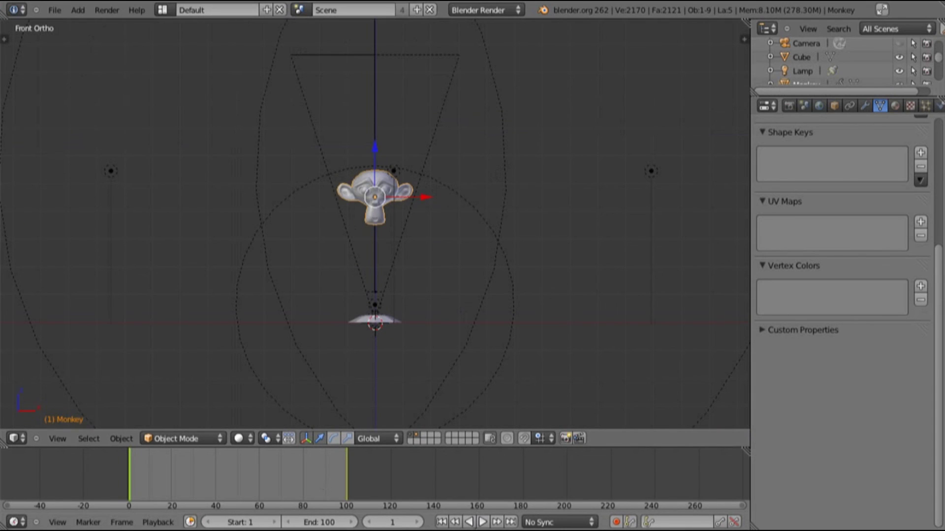
left_click(483, 522)
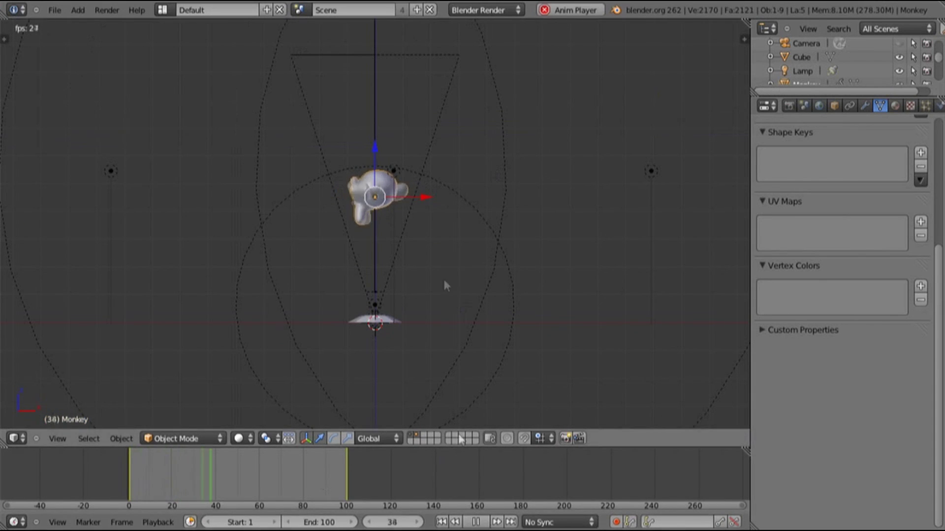
left_click(476, 522)
key("shift+Left")
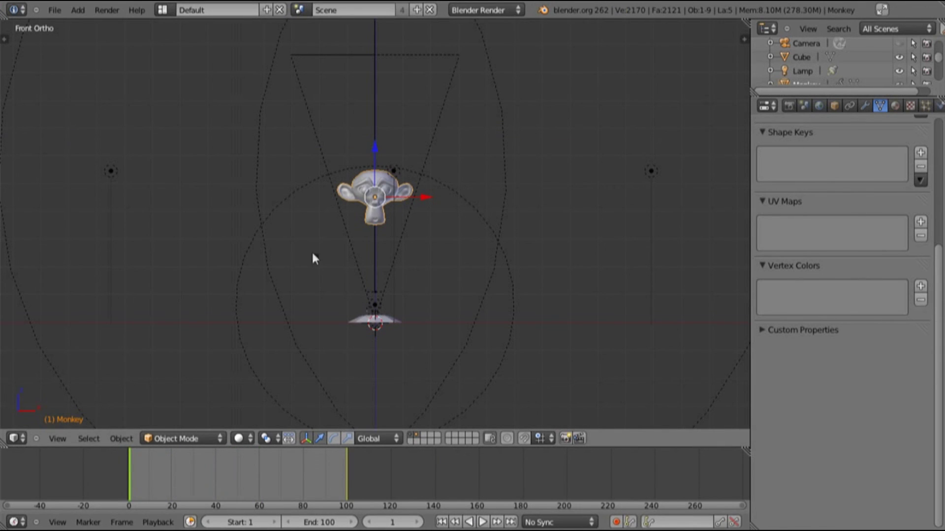
Set all the Monkey's keyframes to Vector handles in a temporary Graph Editor, then replay the spin
left_click_drag(4, 445, 4, 220)
left_click(16, 438)
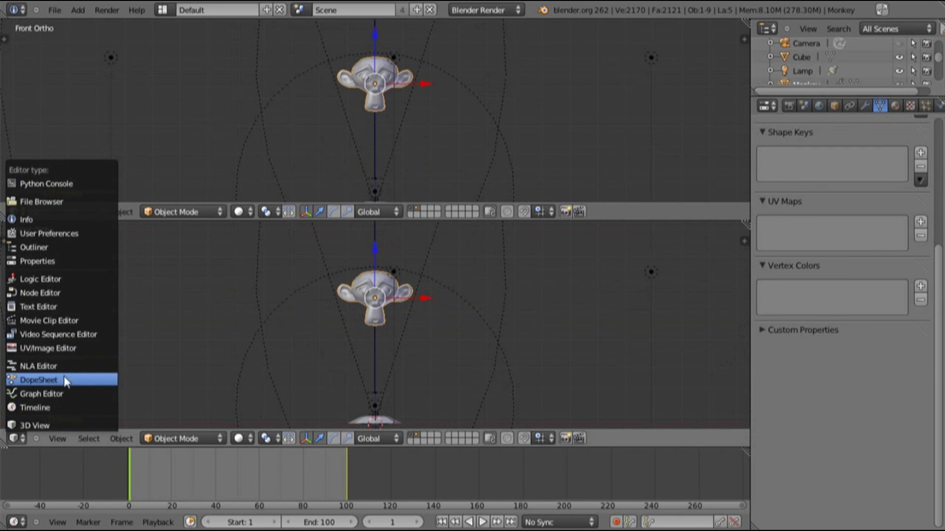
left_click(64, 394)
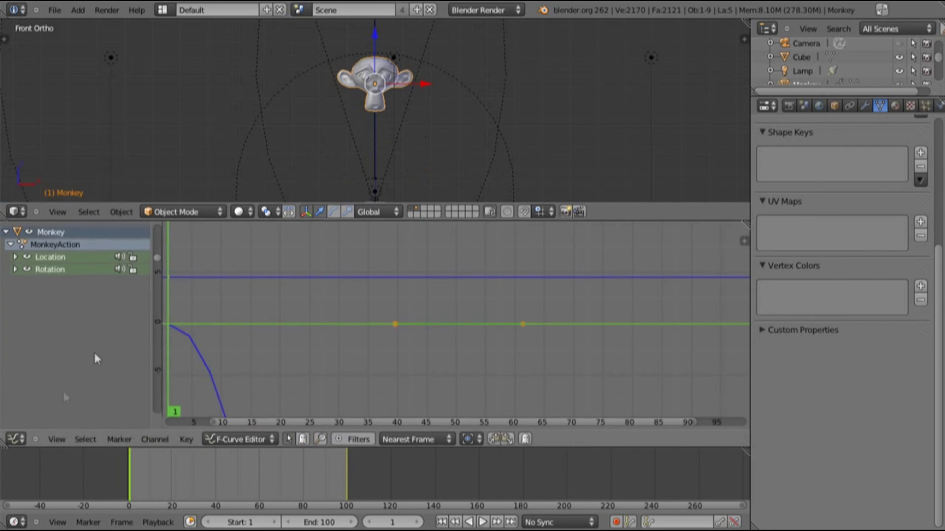
scroll(281, 352, "down", 3)
middle_click_drag(281, 352, 388, 382)
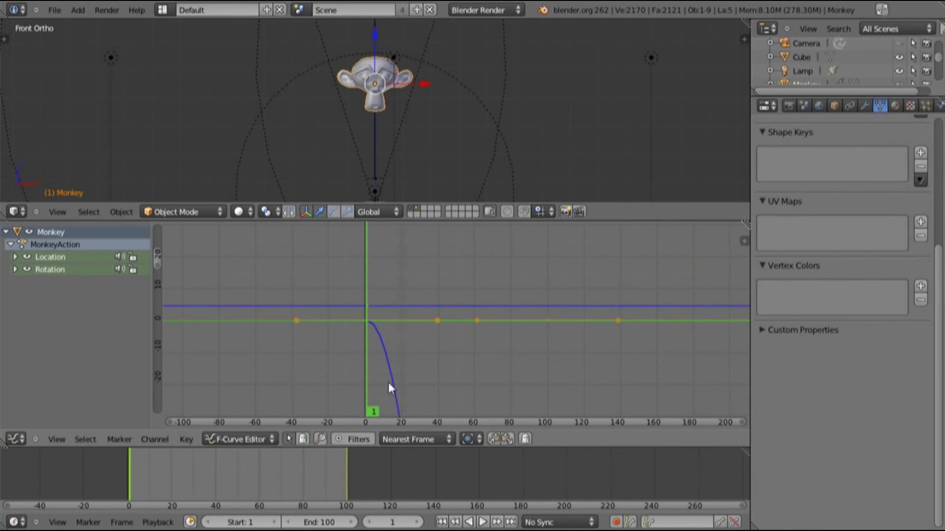
key("v")
left_click(384, 398)
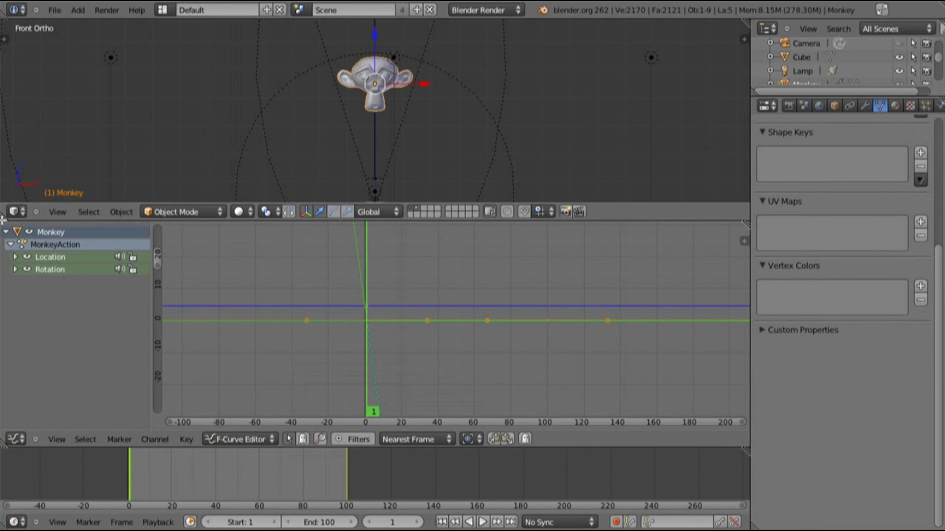
left_click_drag(3, 219, 273, 348)
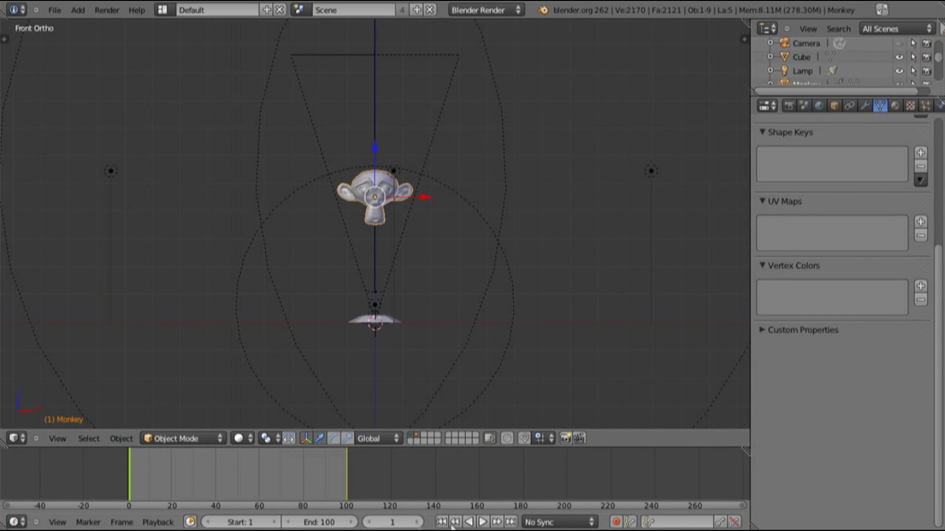
left_click(483, 524)
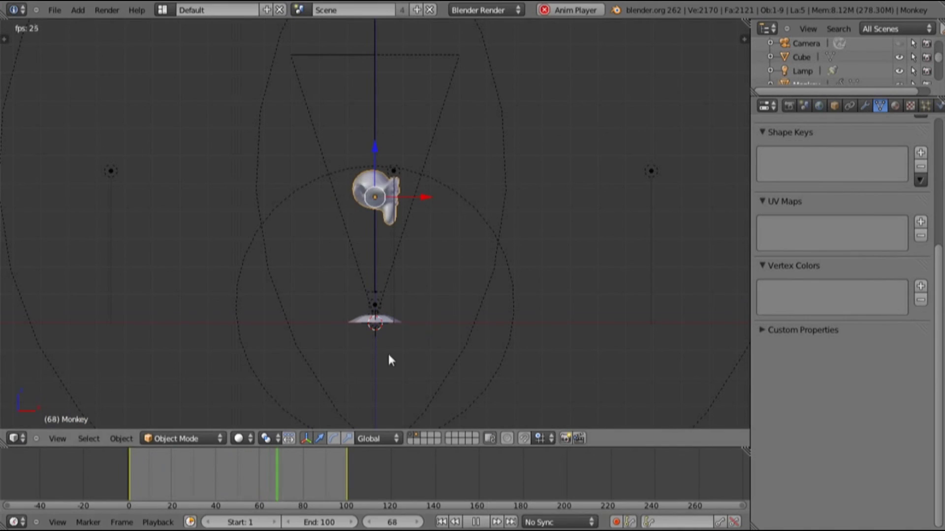
left_click(476, 522)
left_click(441, 522)
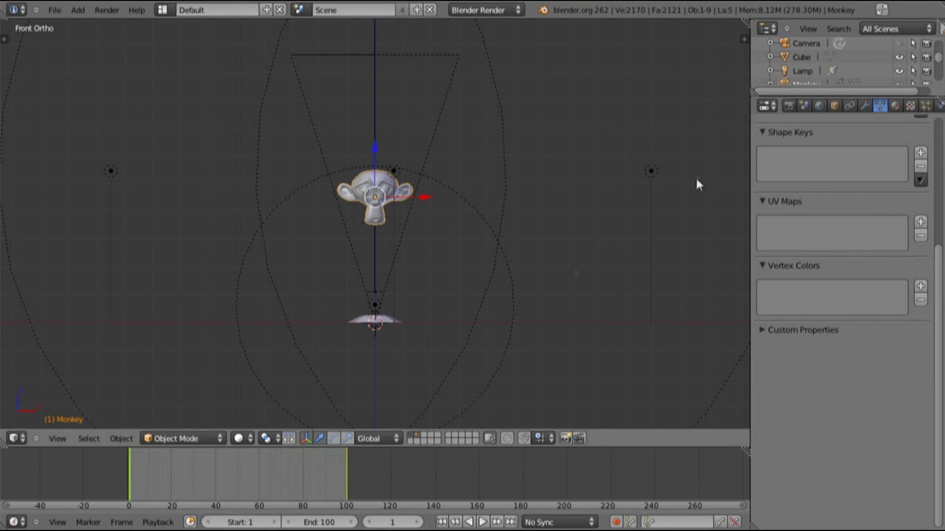